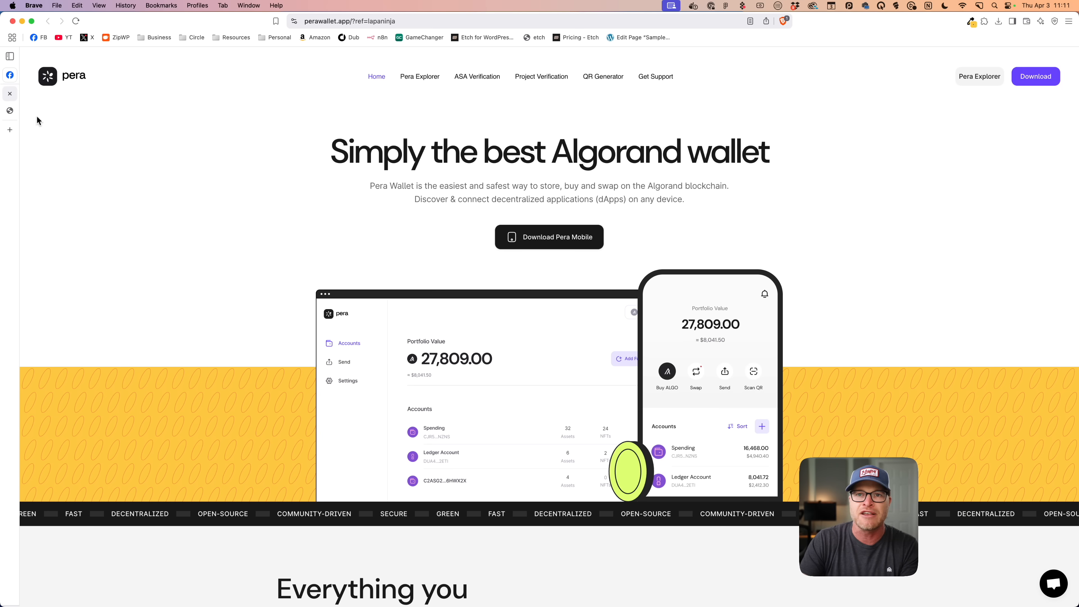
In the Etch builder, add a section with a container holding a heading, a text and a link element
{"action": "left_click", "coordinate": [10, 111]}
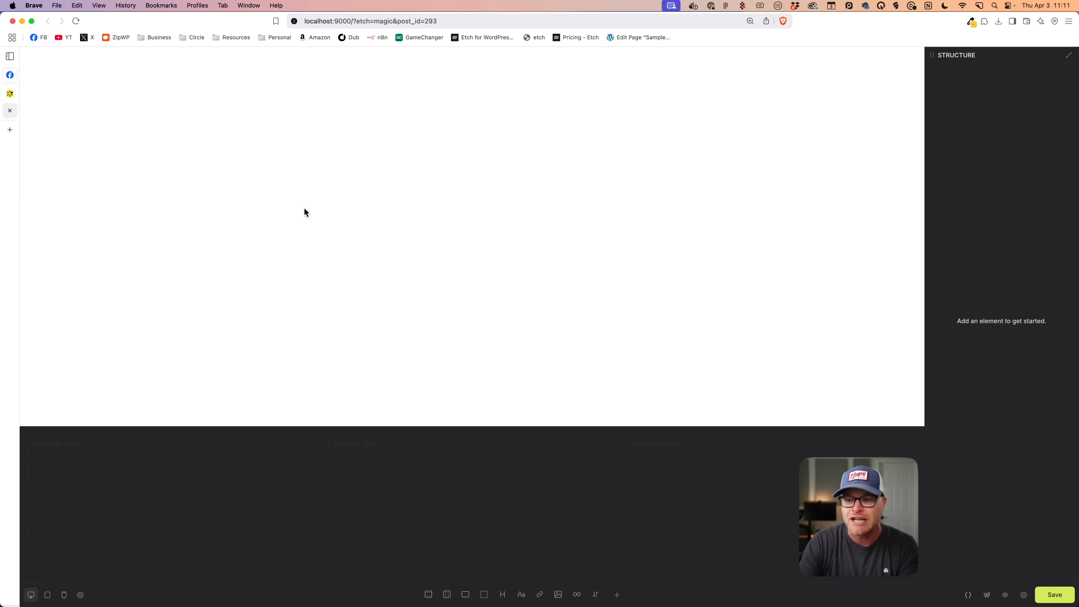
{"action": "left_click", "coordinate": [428, 594]}
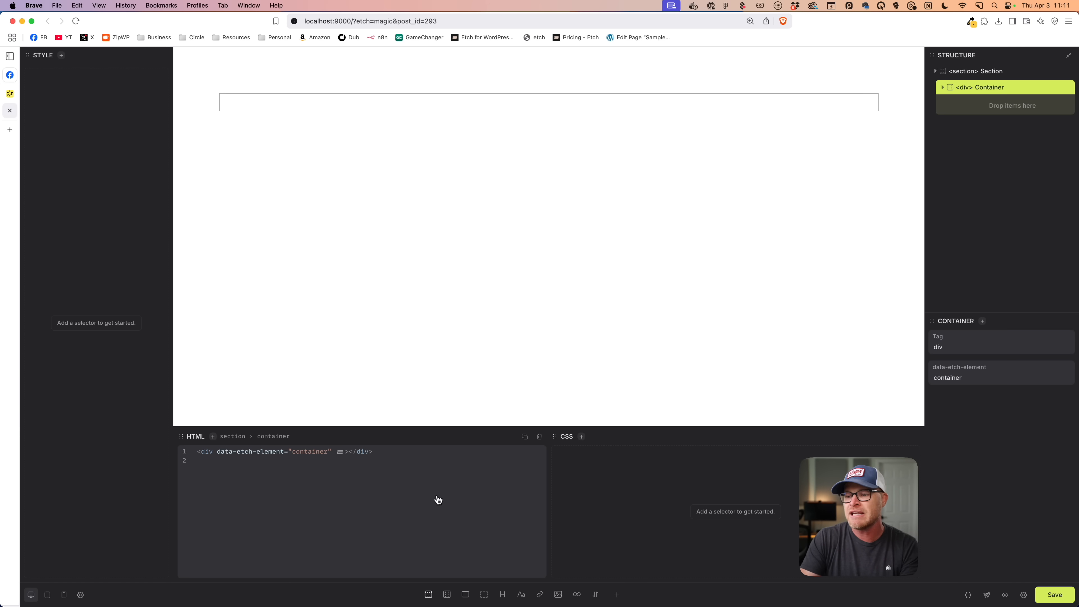
{"action": "left_click", "coordinate": [10, 93]}
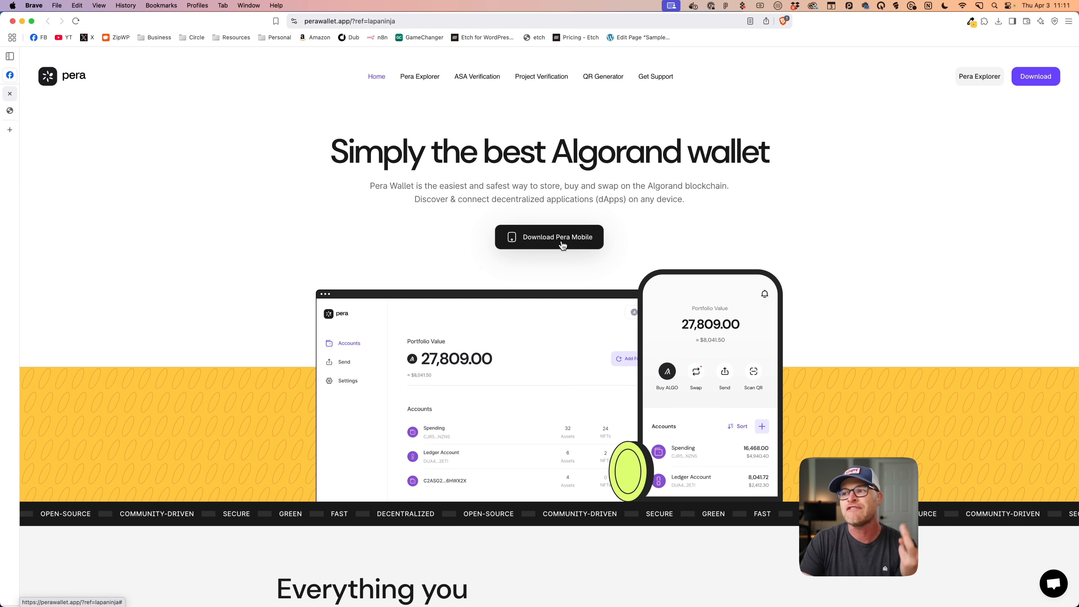
{"action": "left_click", "coordinate": [10, 111]}
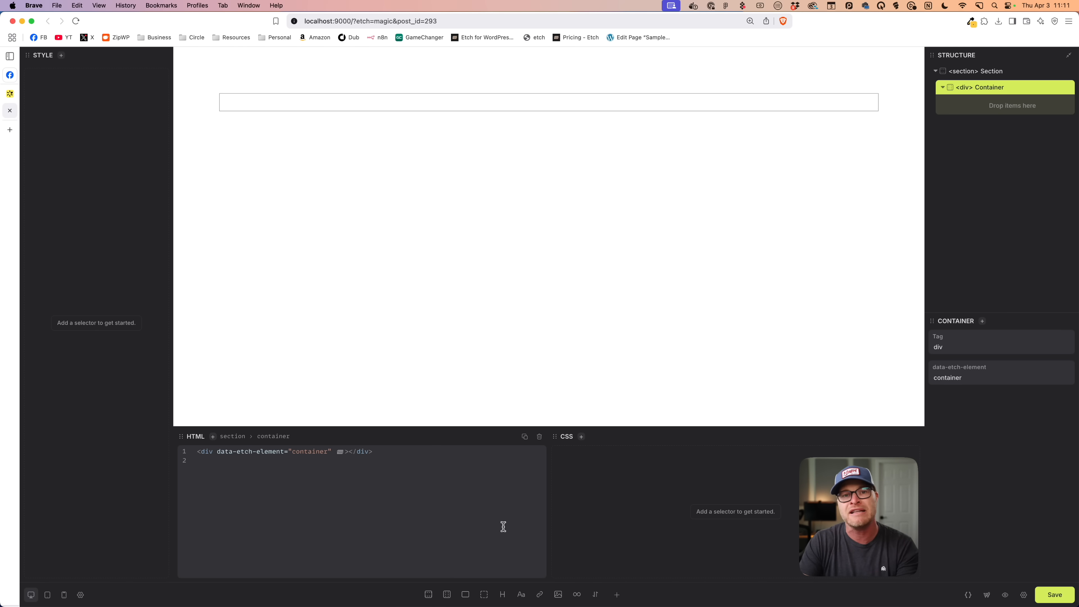
{"action": "left_click", "coordinate": [503, 595]}
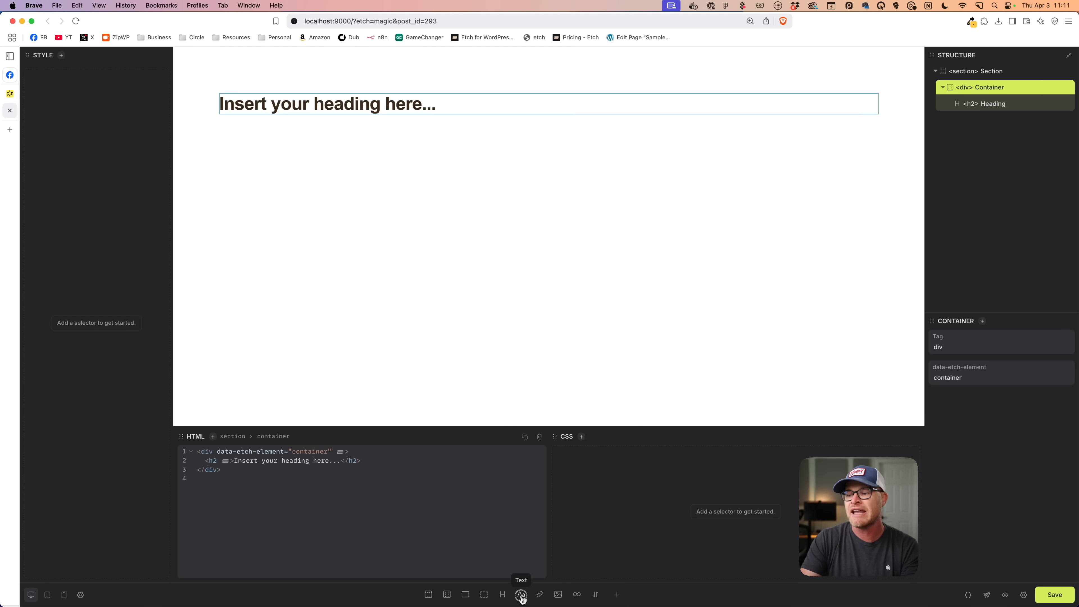
{"action": "left_click", "coordinate": [522, 597]}
{"action": "left_click", "coordinate": [539, 598]}
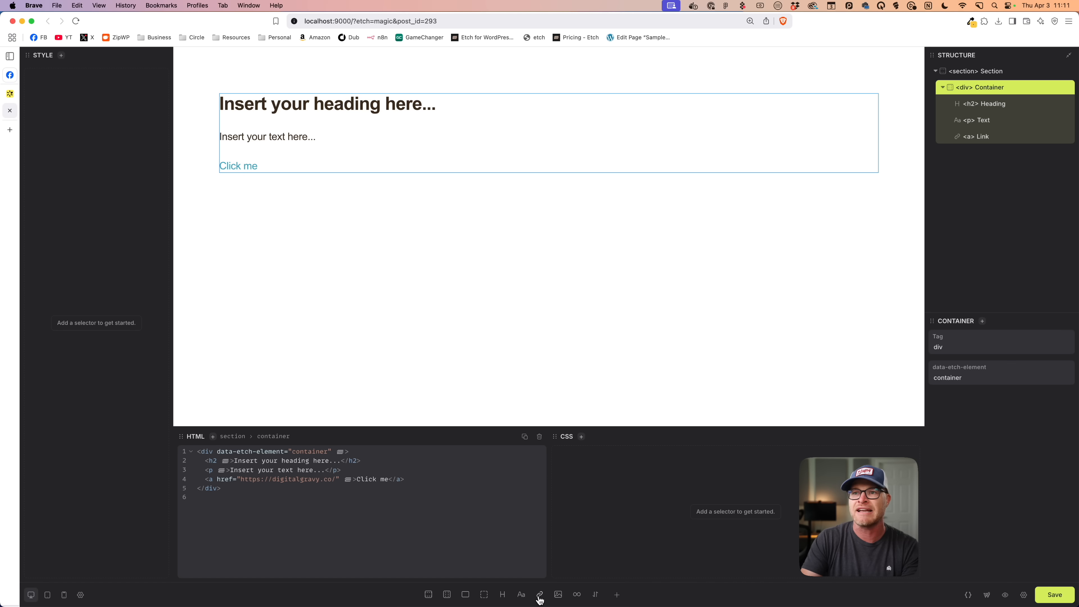
Add a second container to the section and insert two image elements in it
{"action": "left_click", "coordinate": [356, 187]}
{"action": "left_click", "coordinate": [10, 94]}
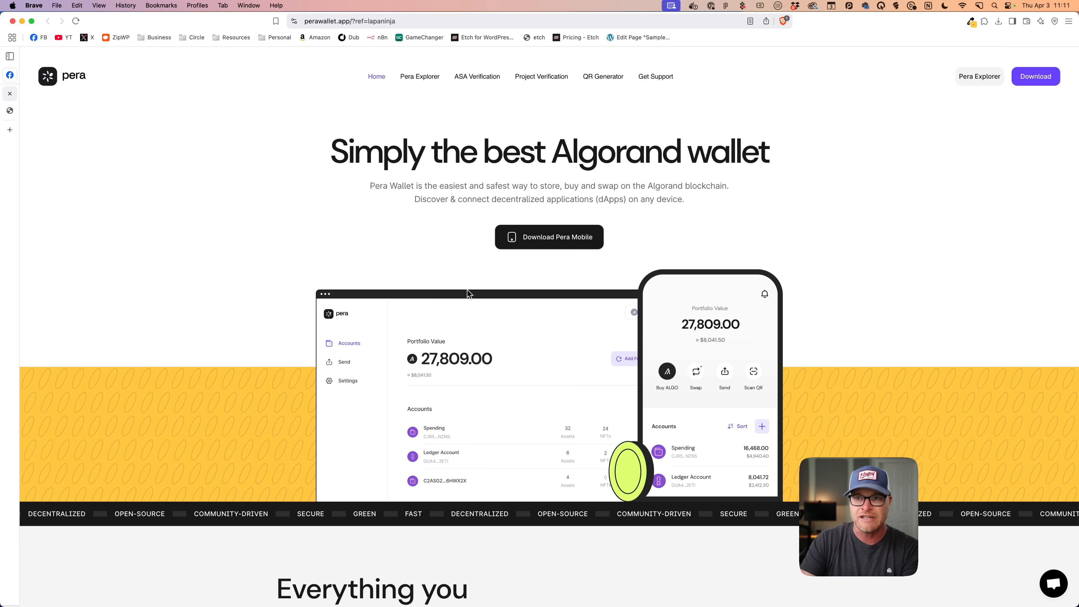
{"action": "left_click", "coordinate": [10, 111]}
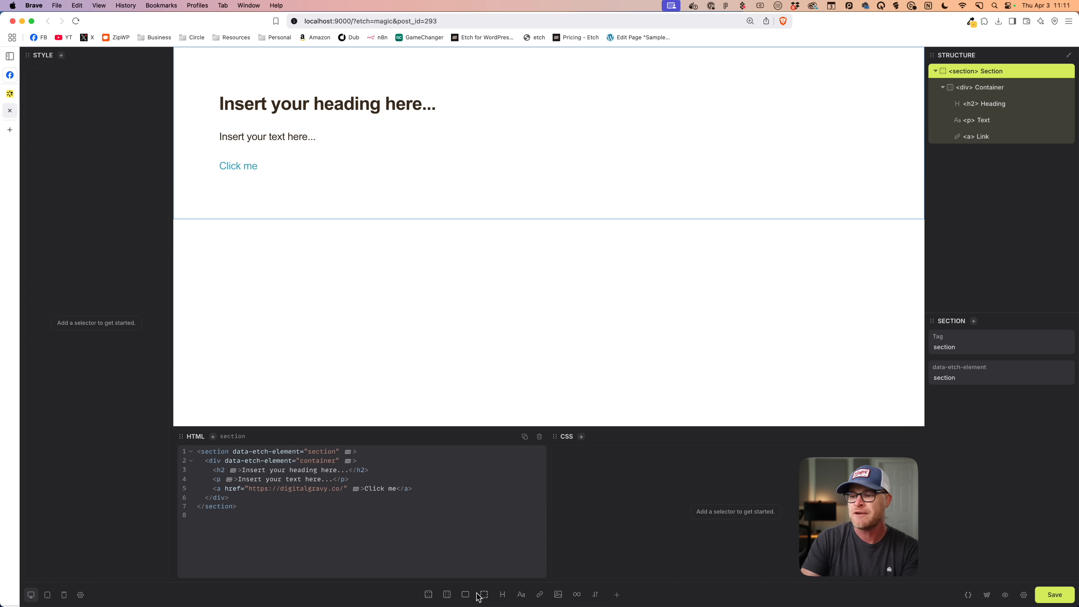
{"action": "left_click", "coordinate": [447, 594]}
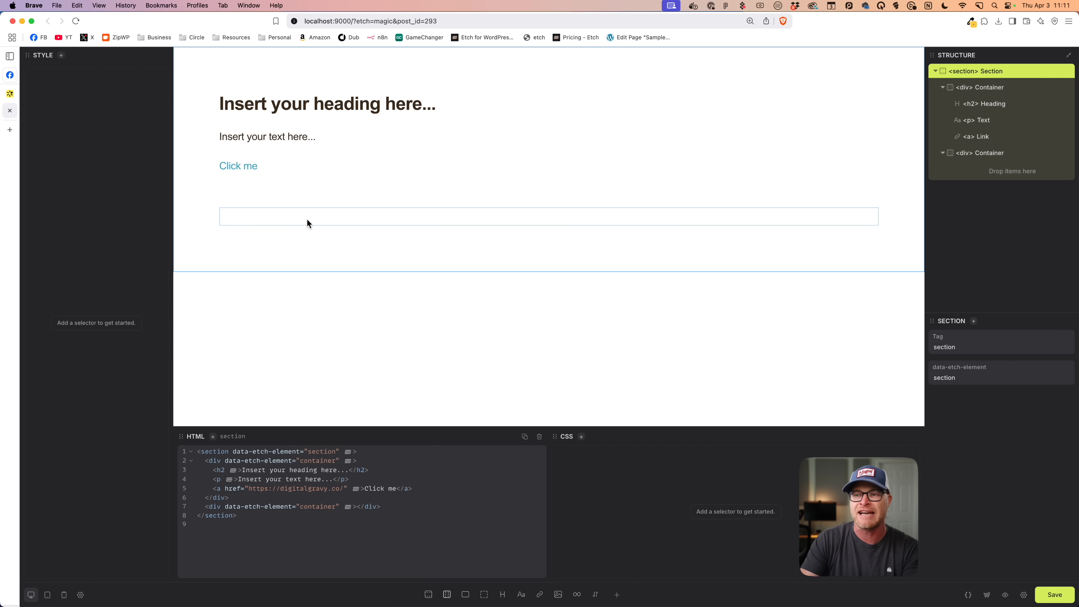
{"action": "left_click", "coordinate": [307, 218]}
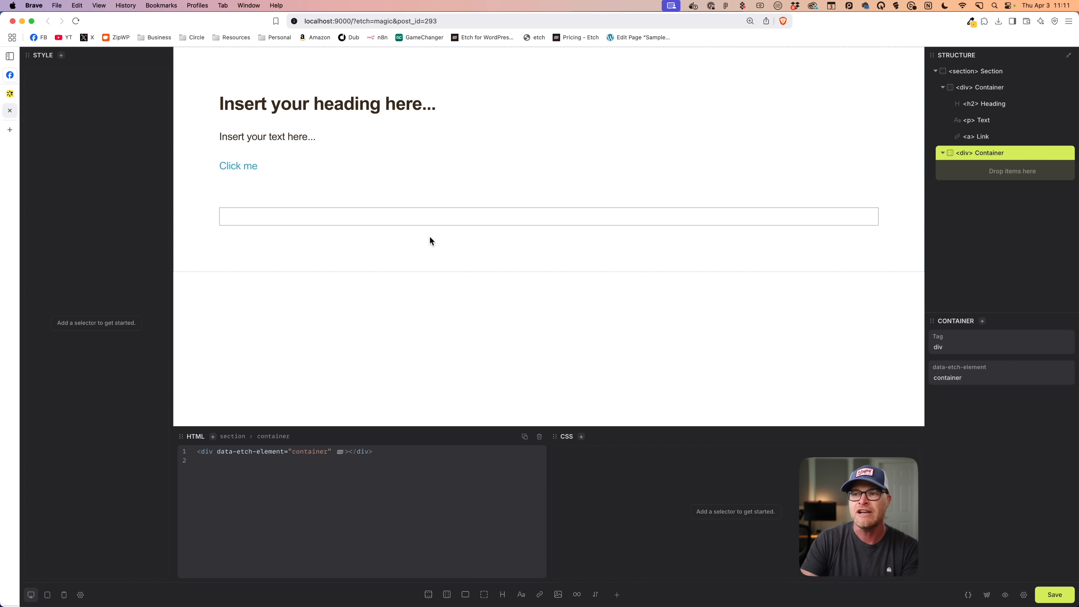
{"action": "left_click", "coordinate": [558, 594]}
{"action": "left_click", "coordinate": [558, 594]}
Set the first image's source to pera-web.png from the media library
{"action": "scroll", "coordinate": [536, 312], "scroll_direction": "down", "scroll_amount": 1}
{"action": "scroll", "coordinate": [536, 312], "scroll_direction": "down", "scroll_amount": 4}
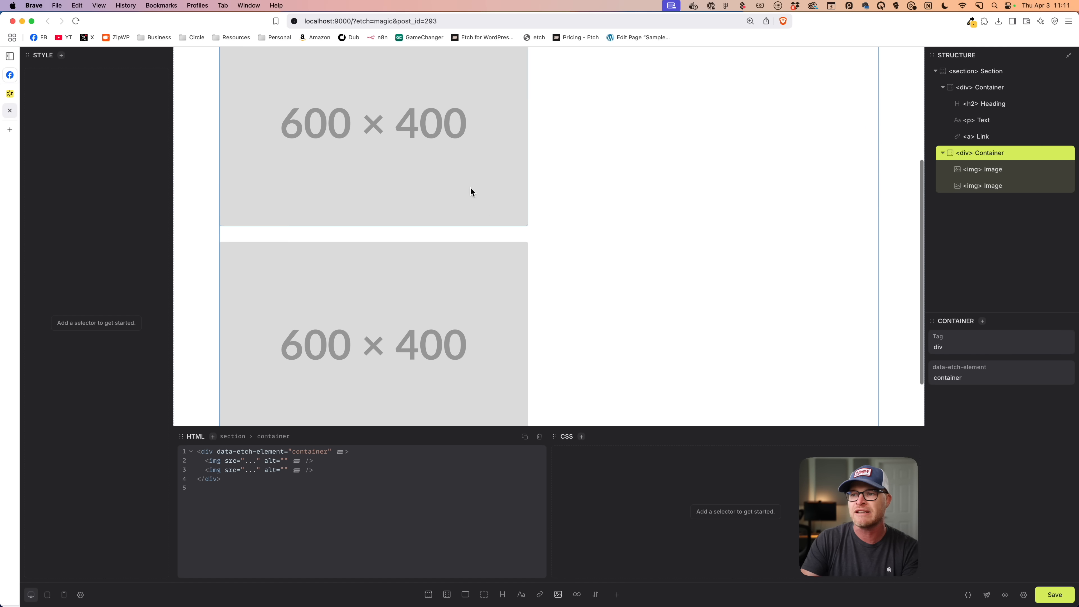
{"action": "left_click", "coordinate": [381, 125]}
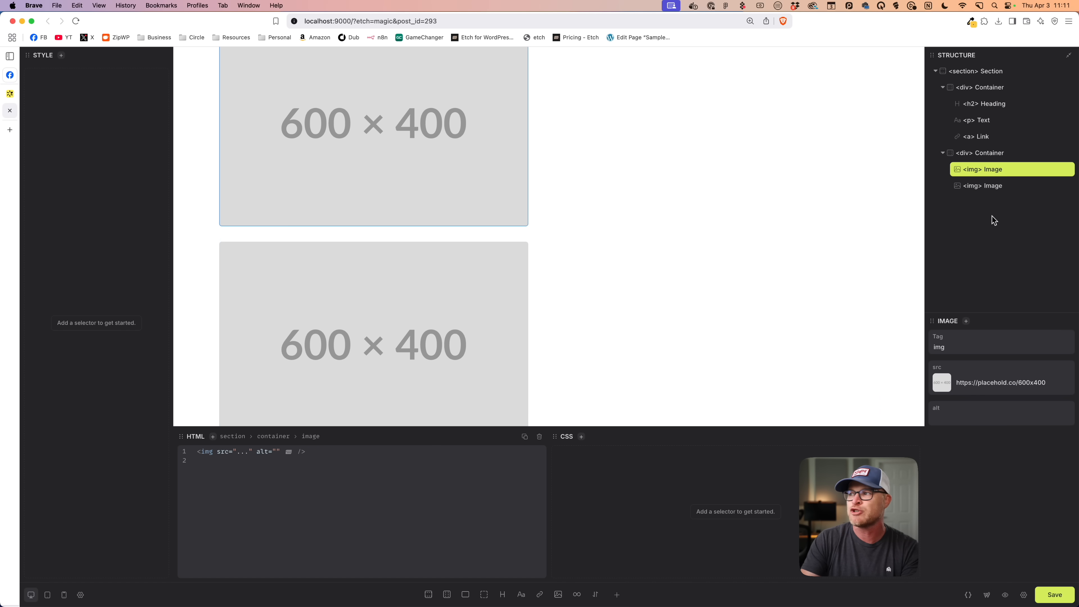
{"action": "left_click", "coordinate": [943, 383]}
{"action": "left_click", "coordinate": [231, 189]}
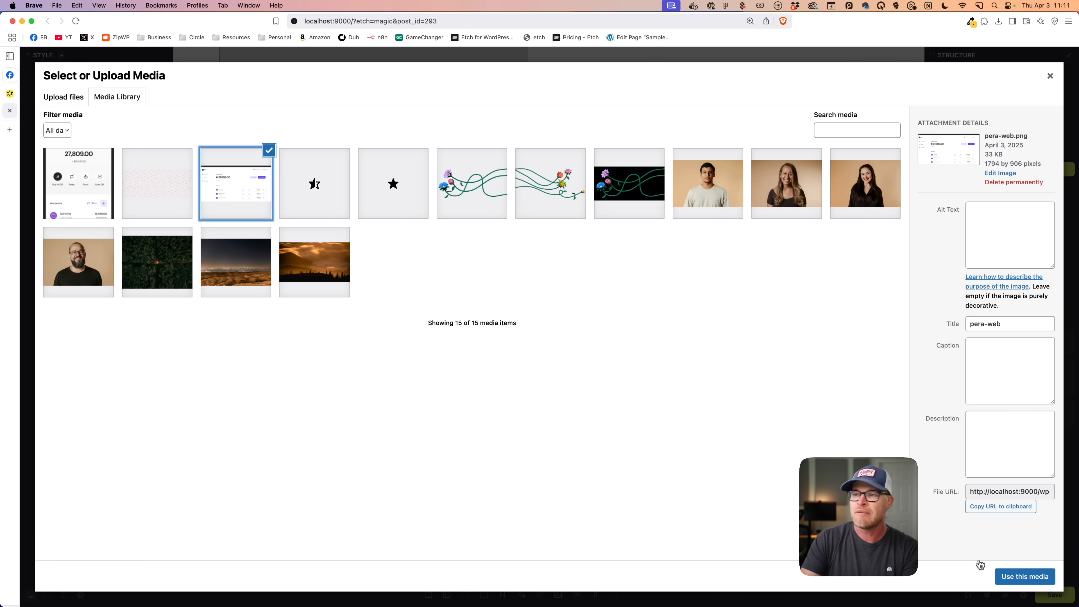
{"action": "left_click", "coordinate": [1024, 577]}
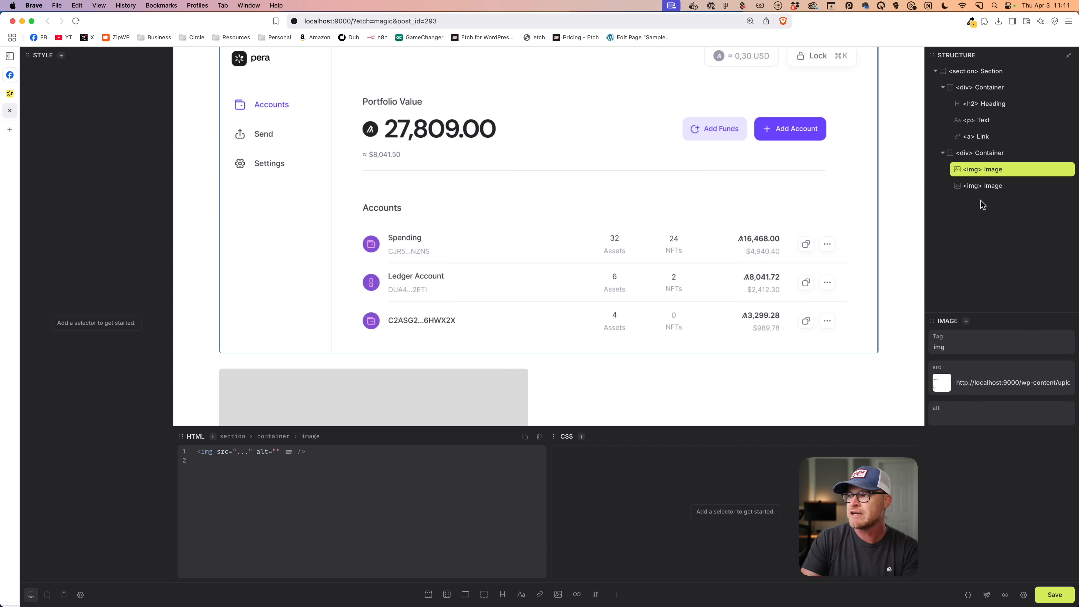
Set the second image's source to the phone wallet screenshot from the media library, and collapse its container
{"action": "left_click", "coordinate": [990, 187]}
{"action": "left_click", "coordinate": [942, 385]}
{"action": "left_click", "coordinate": [102, 201]}
{"action": "left_click", "coordinate": [1020, 580]}
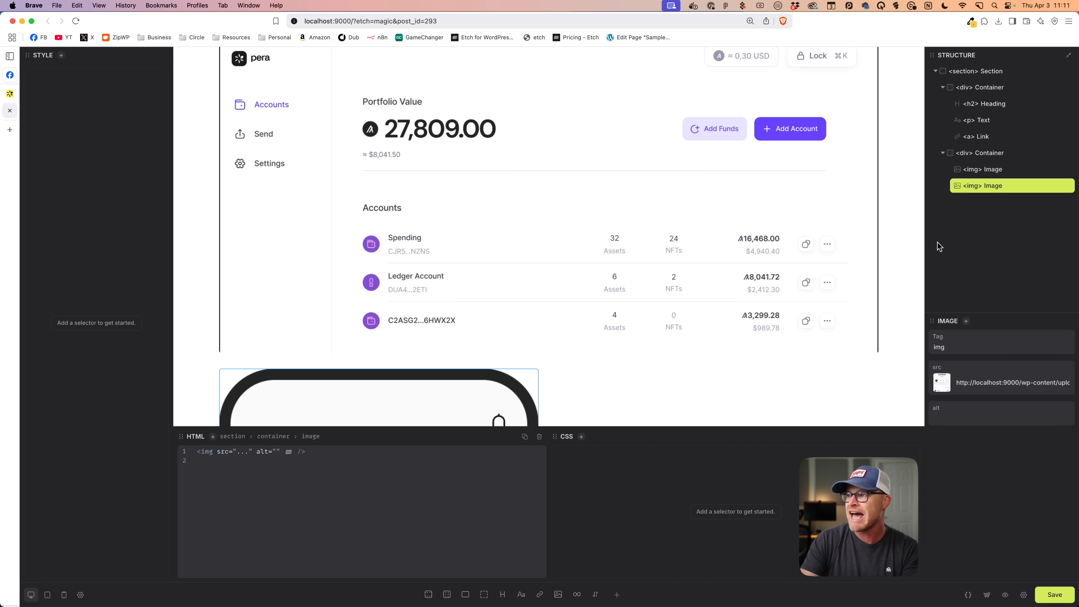
{"action": "left_click", "coordinate": [943, 154]}
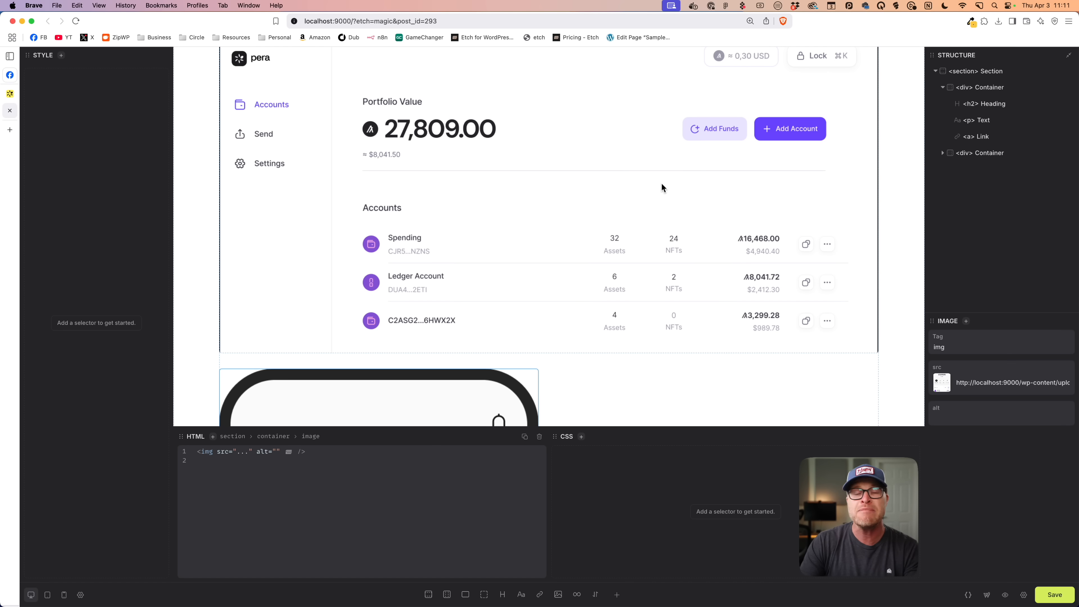
Add a flex div directly inside the section, below both containers, and rename it Strip
{"action": "left_click", "coordinate": [10, 93]}
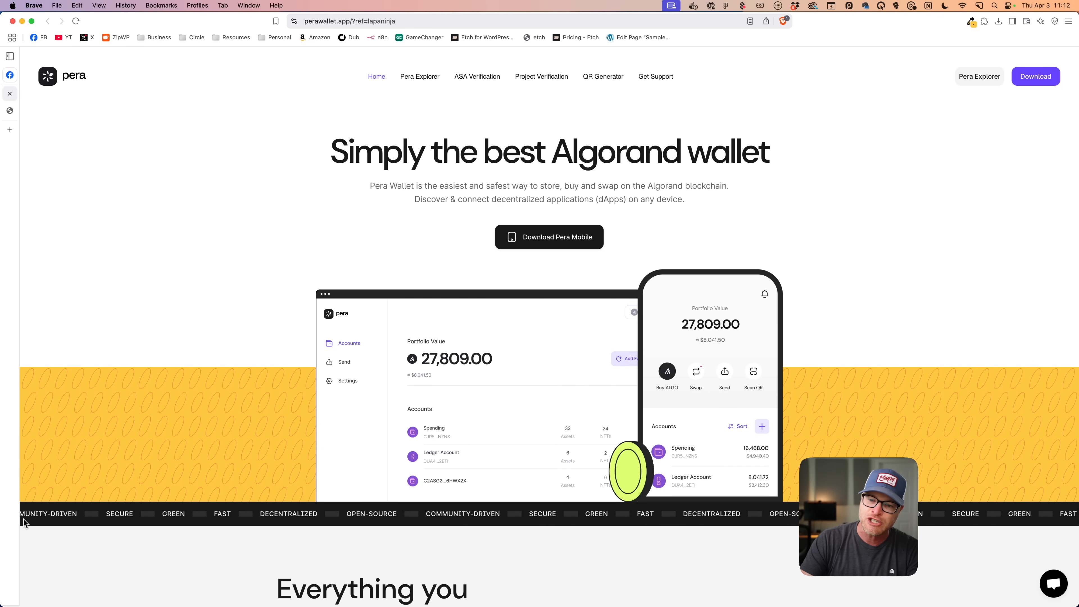
{"action": "left_click", "coordinate": [10, 111]}
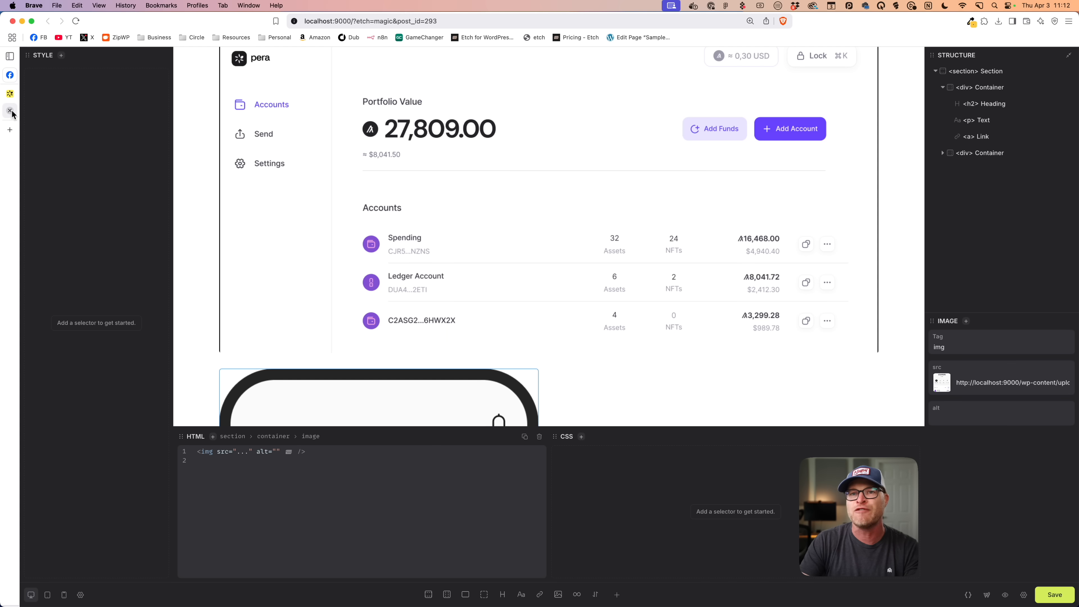
{"action": "scroll", "coordinate": [646, 289], "scroll_direction": "down", "scroll_amount": 7}
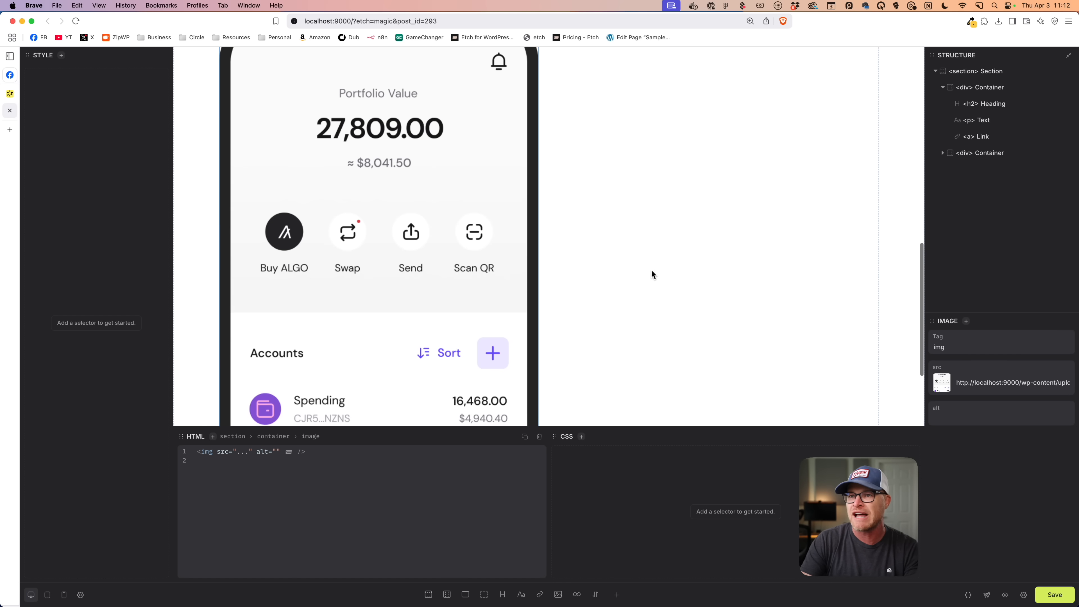
{"action": "left_click", "coordinate": [1009, 71]}
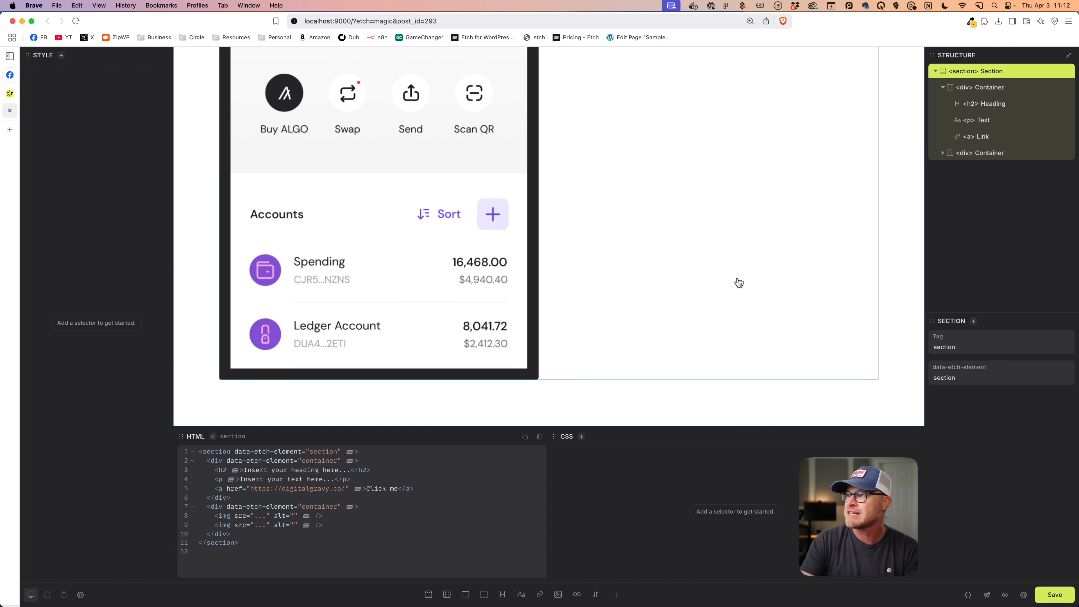
{"action": "left_click", "coordinate": [465, 594]}
{"action": "double_click", "coordinate": [985, 169]}
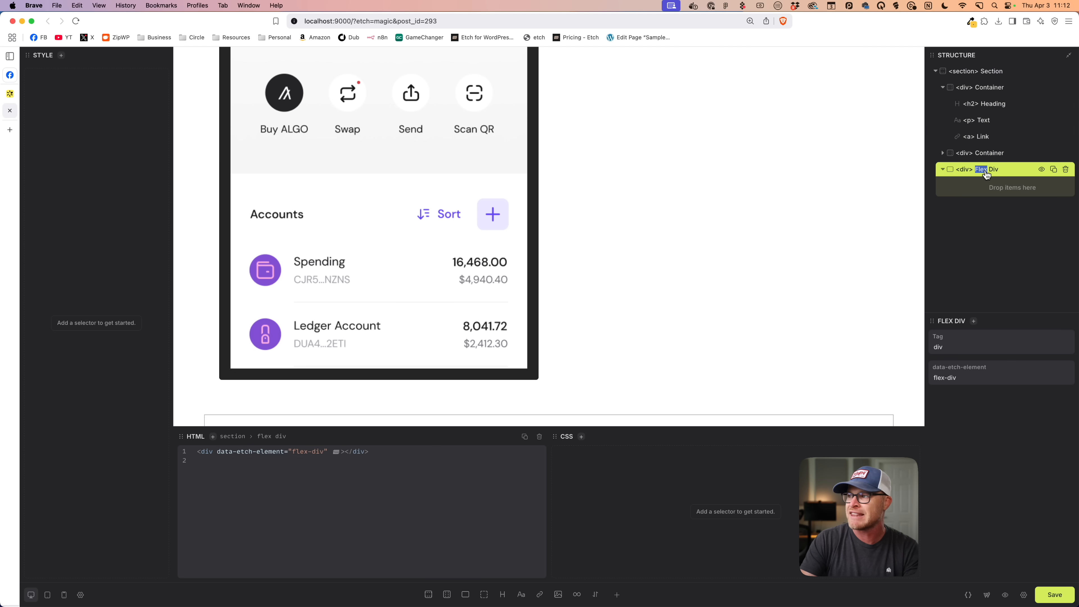
{"action": "key", "text": "super+a"}
{"action": "type", "text": "Strip"}
{"action": "key", "text": "Return"}
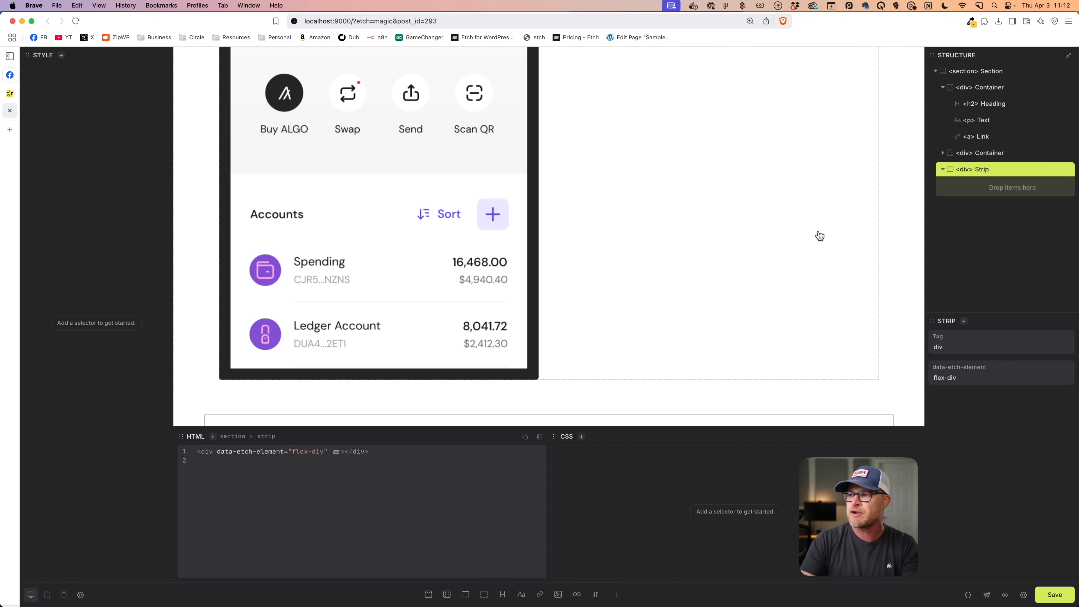
Add a text element inside the Strip div with the content "Placeholder"
{"action": "left_click", "coordinate": [521, 594]}
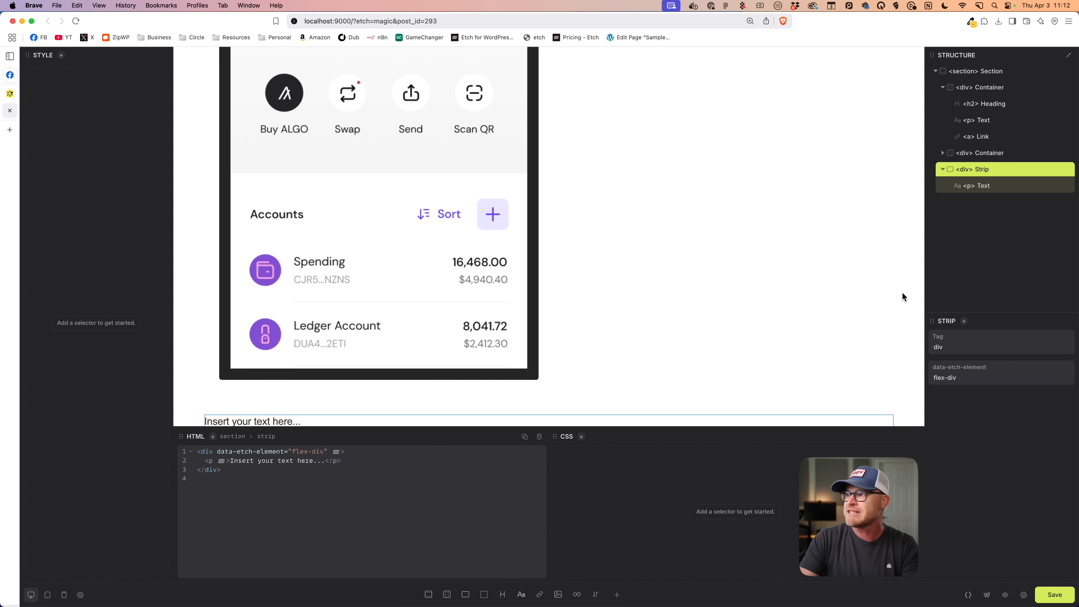
{"action": "left_click", "coordinate": [980, 187]}
{"action": "left_click_drag", "start_coordinate": [317, 452], "coordinate": [224, 452]}
{"action": "type", "text": "Placeholder"}
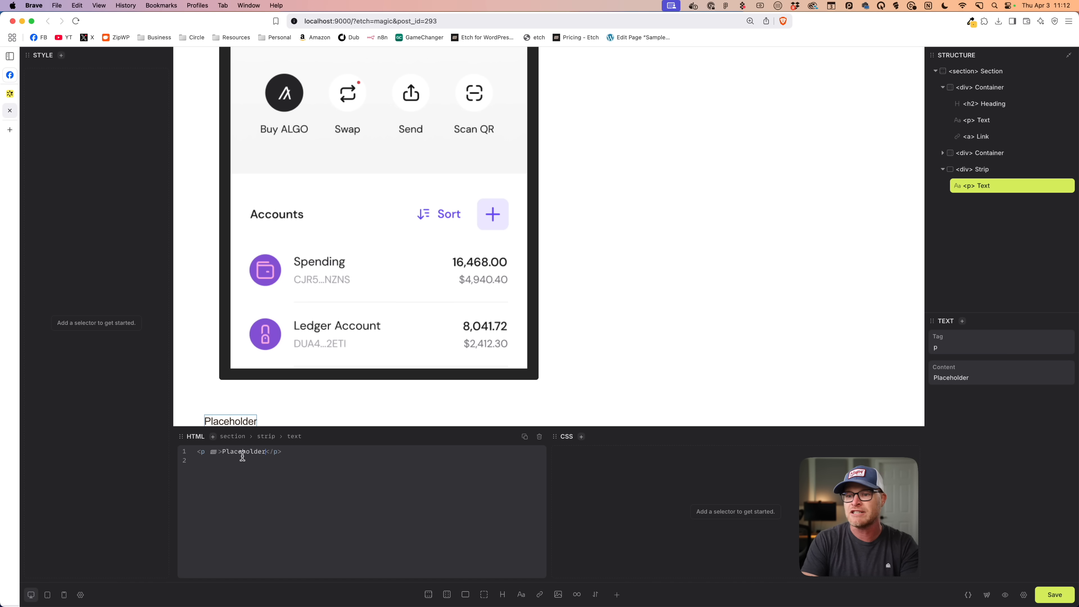
{"action": "double_click", "coordinate": [242, 419]}
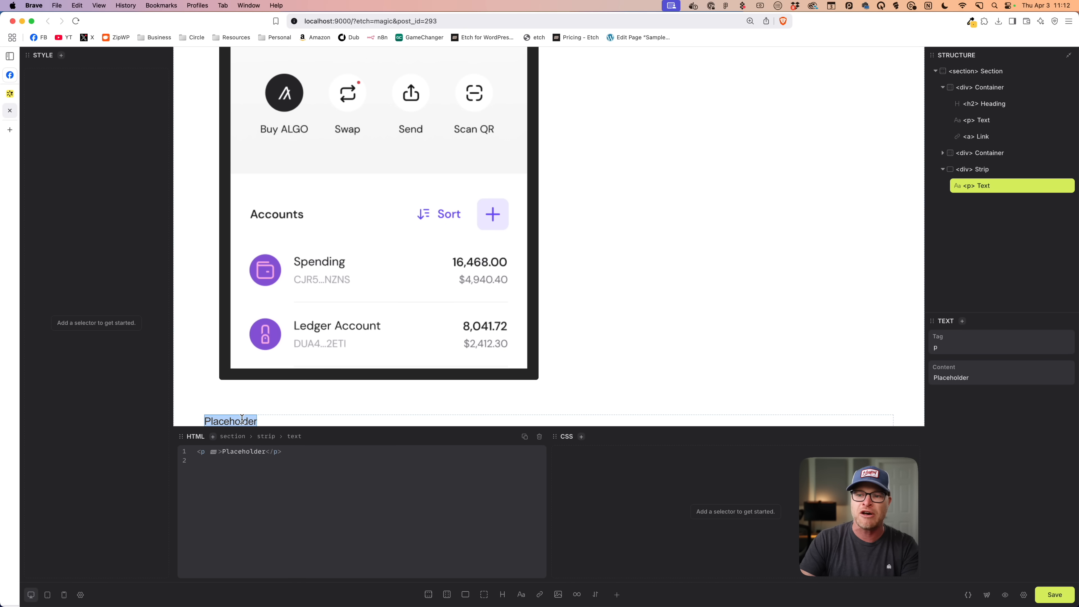
{"action": "type", "text": "Placeholder"}
Rename the text element inside the Strip div as Placeholder
{"action": "scroll", "coordinate": [299, 339], "scroll_direction": "down", "scroll_amount": 1}
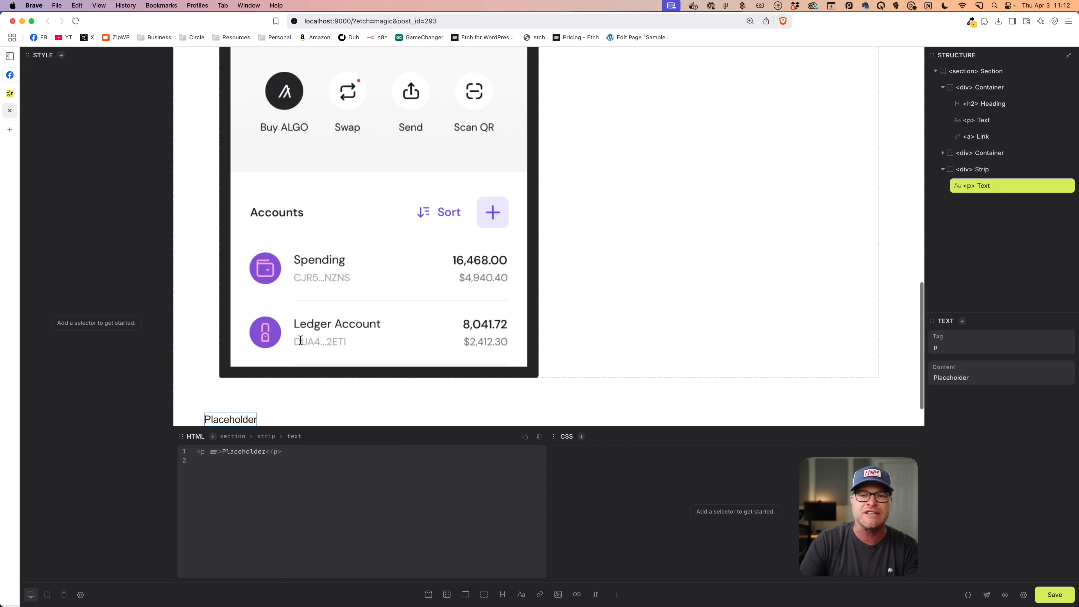
{"action": "double_click", "coordinate": [984, 185]}
{"action": "type", "text": "l"}
{"action": "type", "text": "Placeholder"}
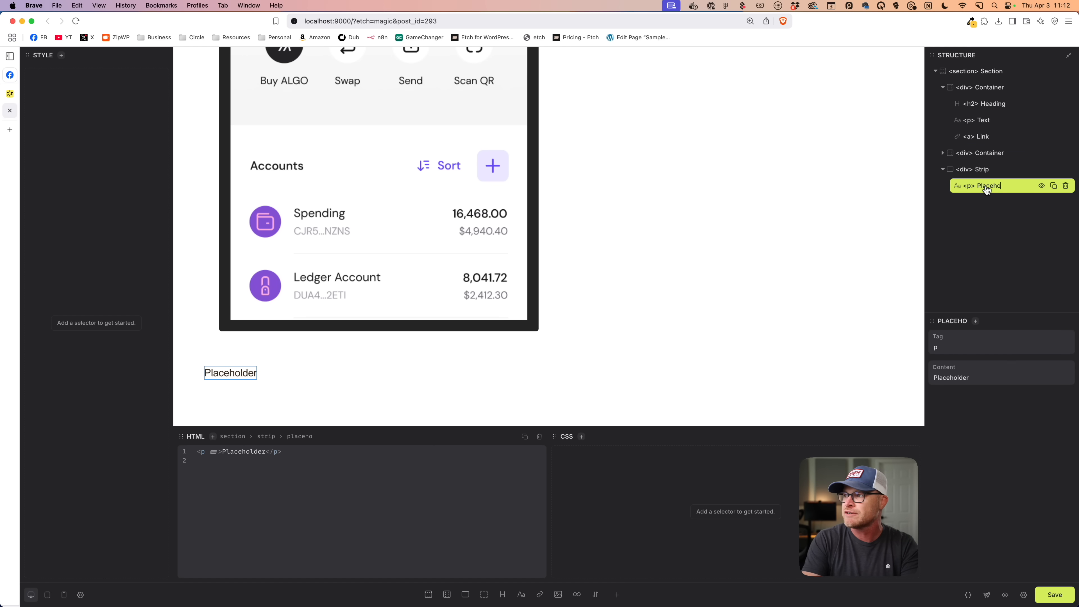
{"action": "left_click", "coordinate": [989, 170]}
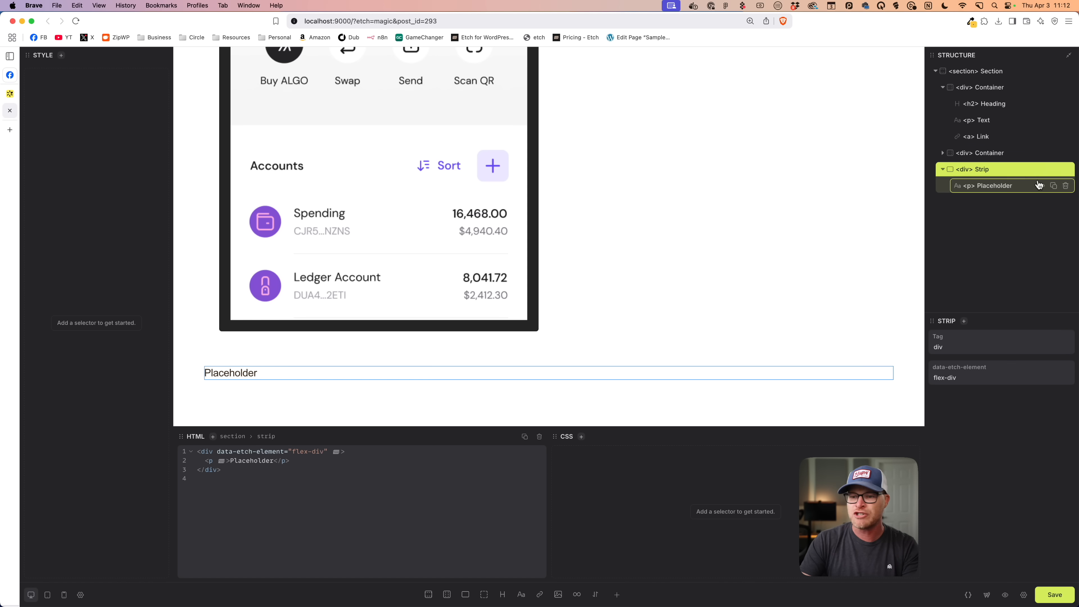
Expand the second container with the two images and rename it Images
{"action": "left_click", "coordinate": [994, 155]}
{"action": "left_click", "coordinate": [939, 154]}
{"action": "double_click", "coordinate": [997, 158]}
{"action": "type", "text": "Im"}
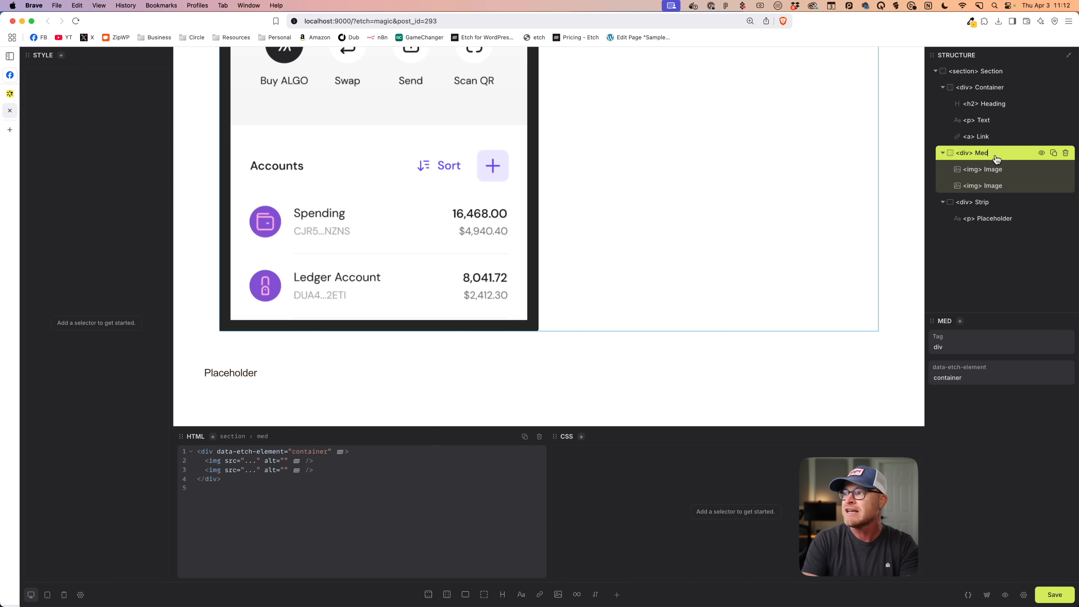
{"action": "type", "text": "age Wrapper"}
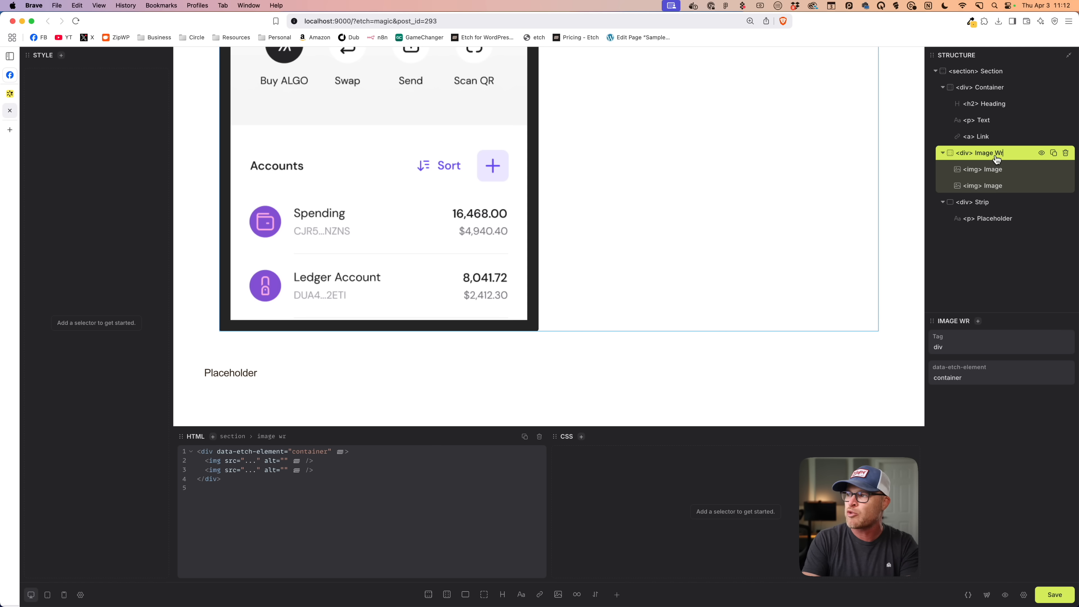
{"action": "double_click", "coordinate": [991, 158]}
{"action": "key", "text": "super+a"}
{"action": "type", "text": "Images"}
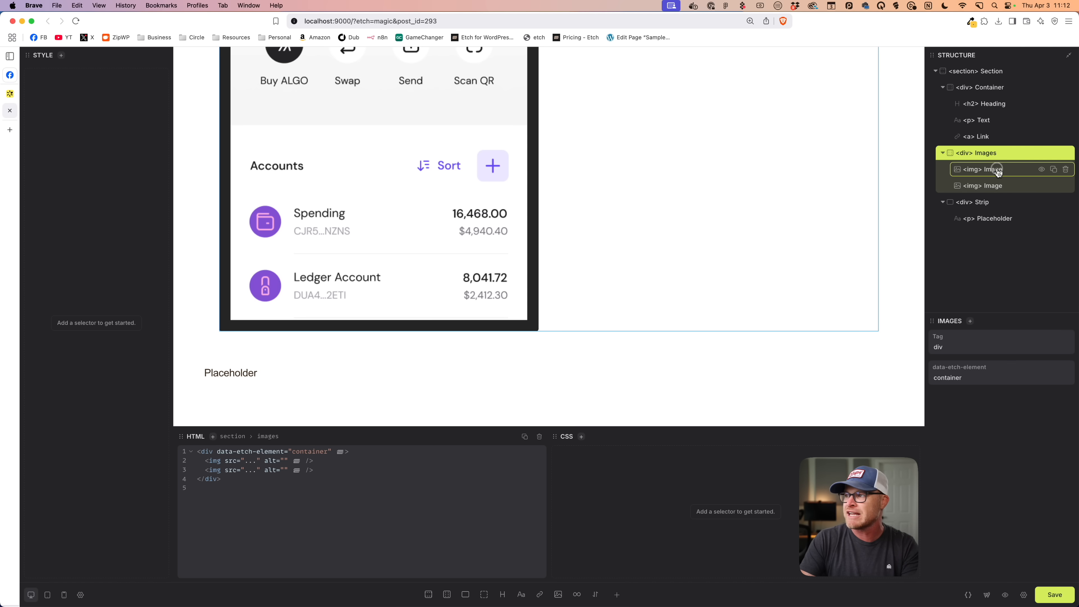
Rename the two image elements as Desktop Image and Mobile Image, in that order
{"action": "double_click", "coordinate": [996, 170]}
{"action": "type", "text": "Desktop IMag"}
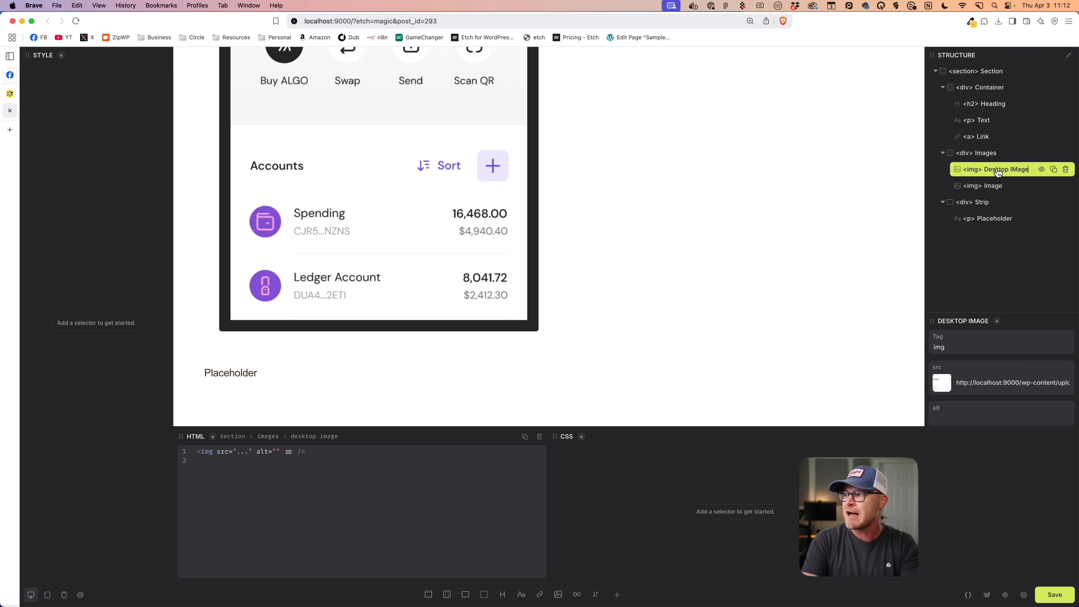
{"action": "type", "text": "e"}
{"action": "double_click", "coordinate": [1019, 170]}
{"action": "type", "text": "Image"}
{"action": "double_click", "coordinate": [994, 185]}
{"action": "type", "text": "Mobile Image"}
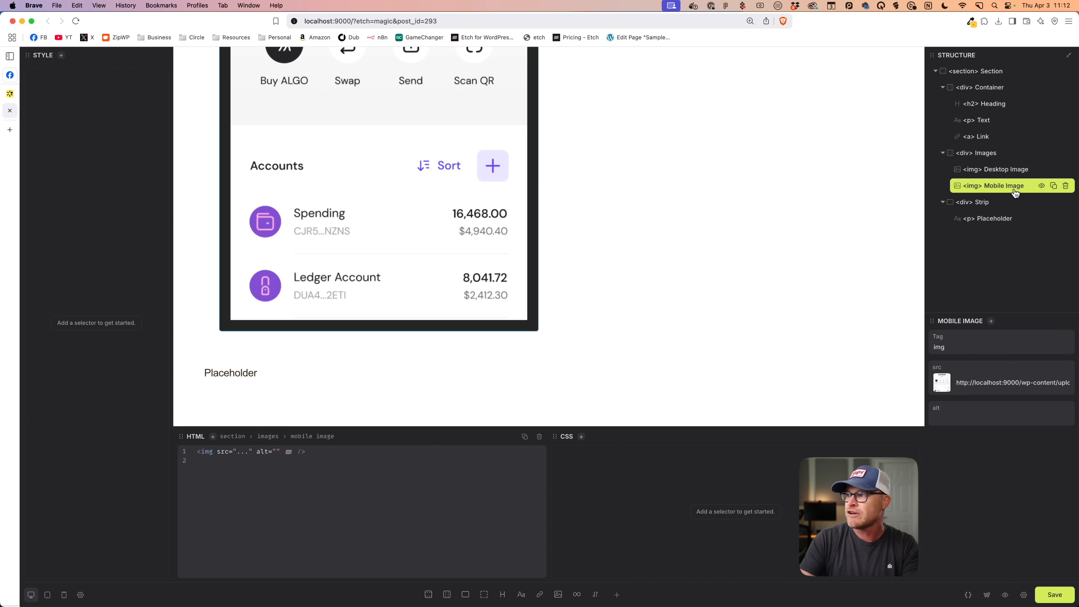
Rename the text element under the heading in the first container as Lede
{"action": "left_click", "coordinate": [998, 154]}
{"action": "double_click", "coordinate": [979, 123]}
{"action": "type", "text": "Lede"}
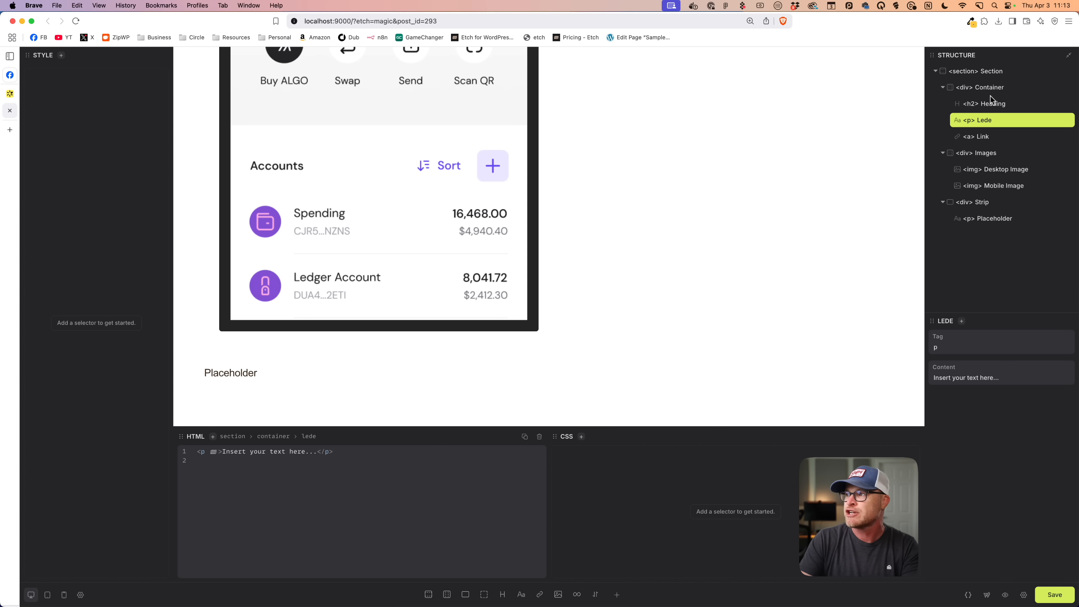
Rename the first container as Content and its link element as CTA
{"action": "double_click", "coordinate": [989, 87]}
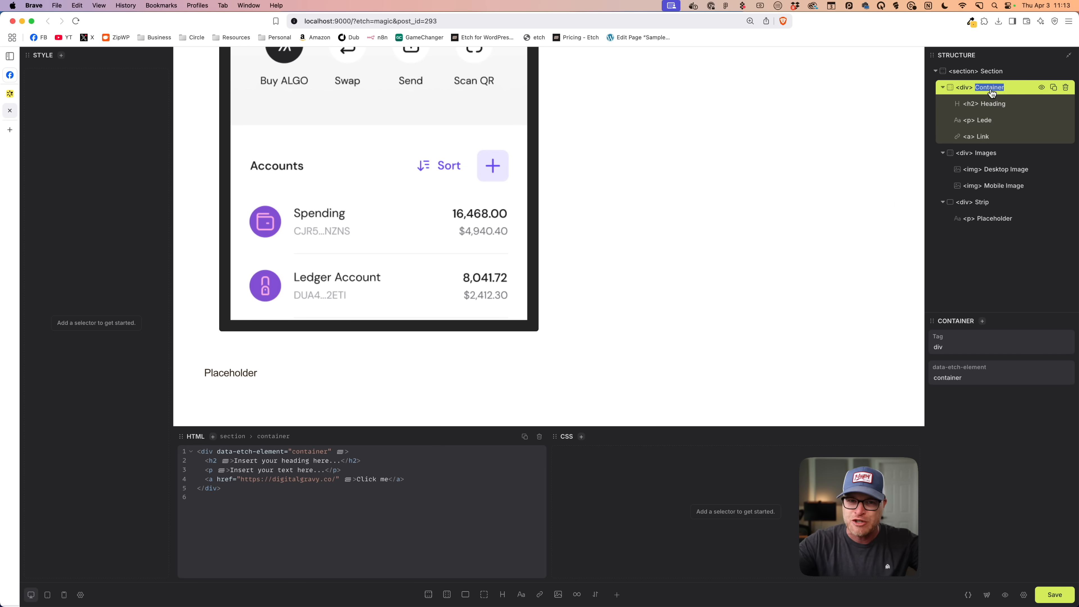
{"action": "type", "text": "Content"}
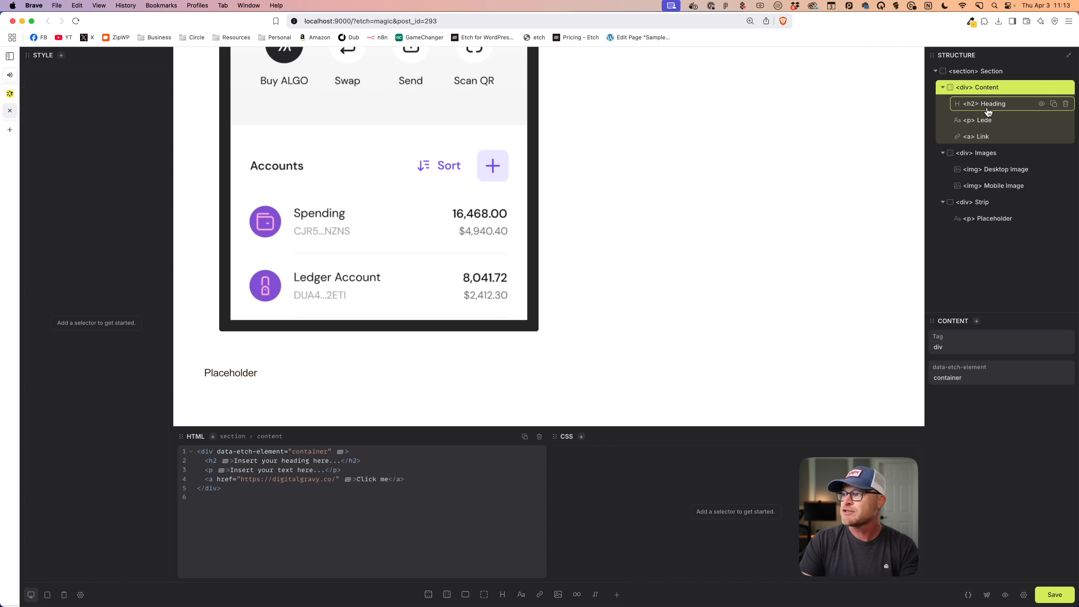
{"action": "left_click", "coordinate": [986, 137]}
{"action": "double_click", "coordinate": [984, 137]}
{"action": "type", "text": "CTA"}
{"action": "key", "text": "Return"}
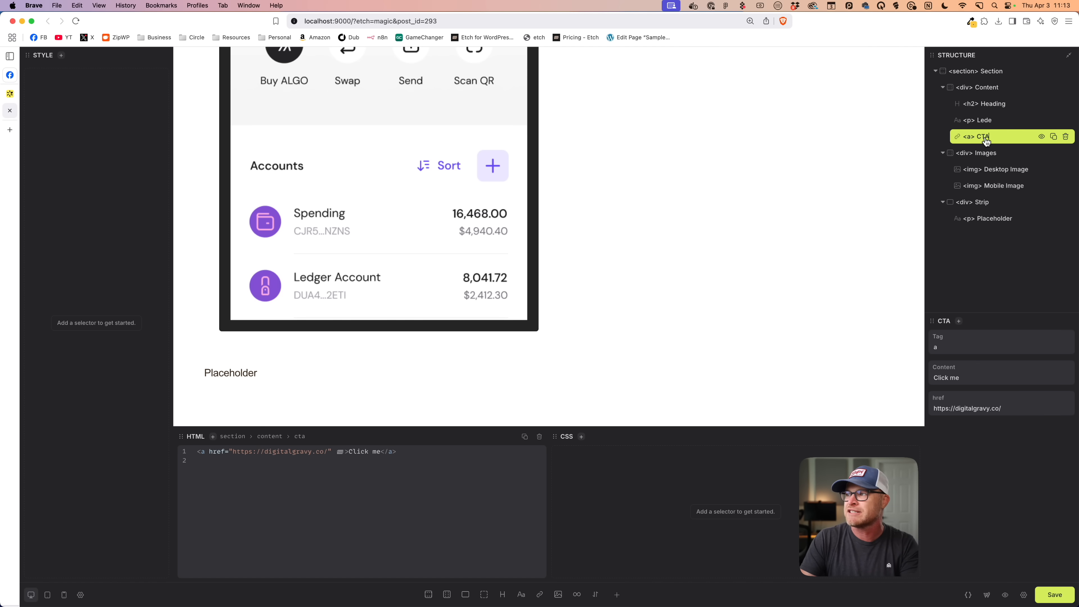
Change the Heading element's tag from h2 to h1
{"action": "left_click", "coordinate": [974, 108]}
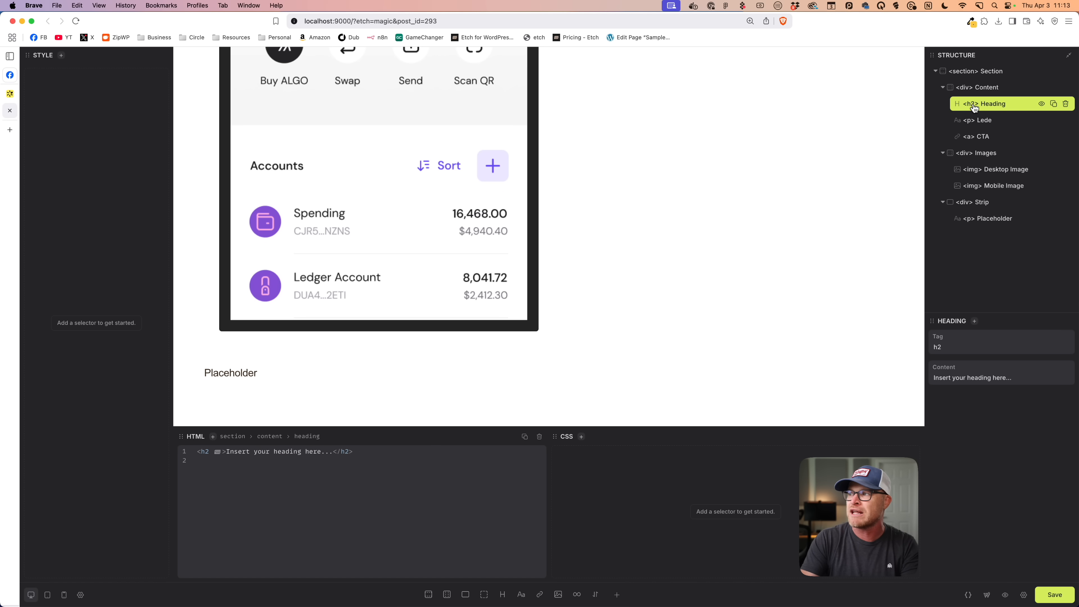
{"action": "key", "text": "BackSpace"}
{"action": "type", "text": "1"}
{"action": "key", "text": "Return"}
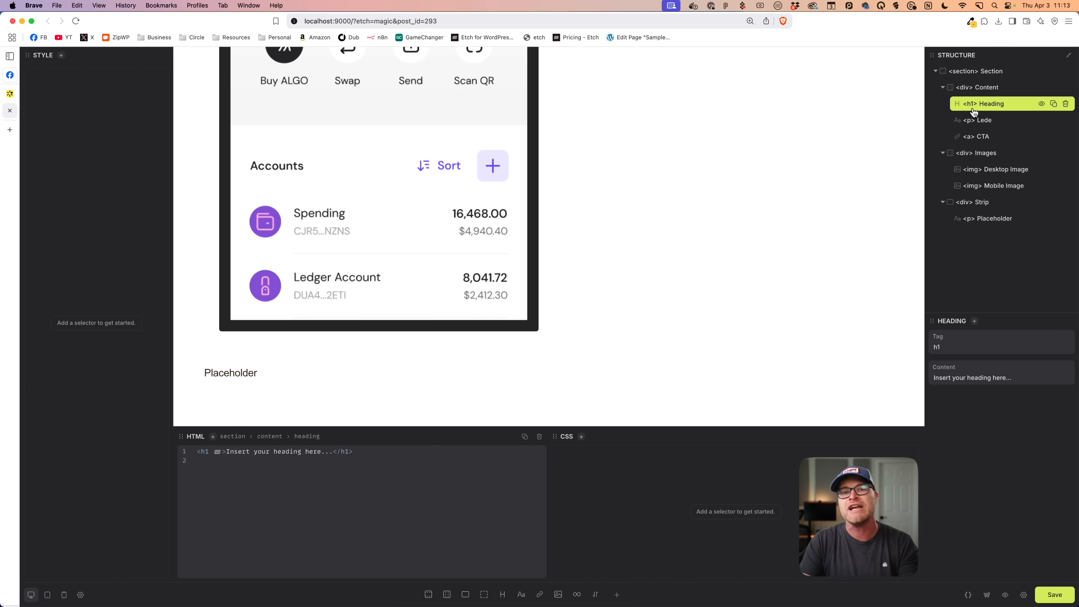
{"action": "left_click_drag", "start_coordinate": [951, 347], "coordinate": [917, 350]}
{"action": "left_click", "coordinate": [204, 460]}
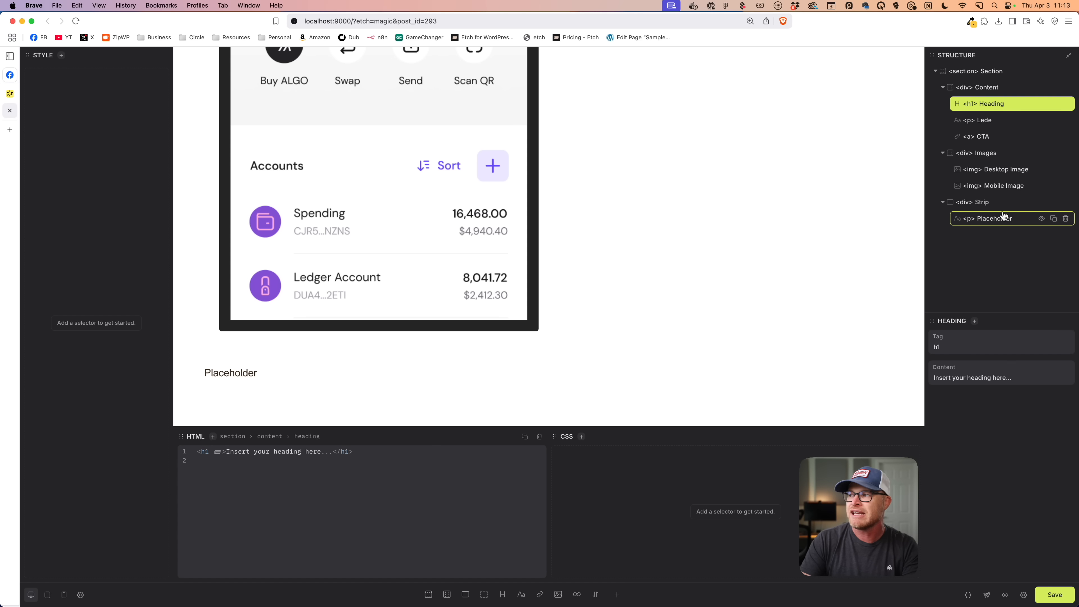
Rename the top-level section as Main Hero
{"action": "left_click", "coordinate": [1002, 72]}
{"action": "double_click", "coordinate": [1000, 71]}
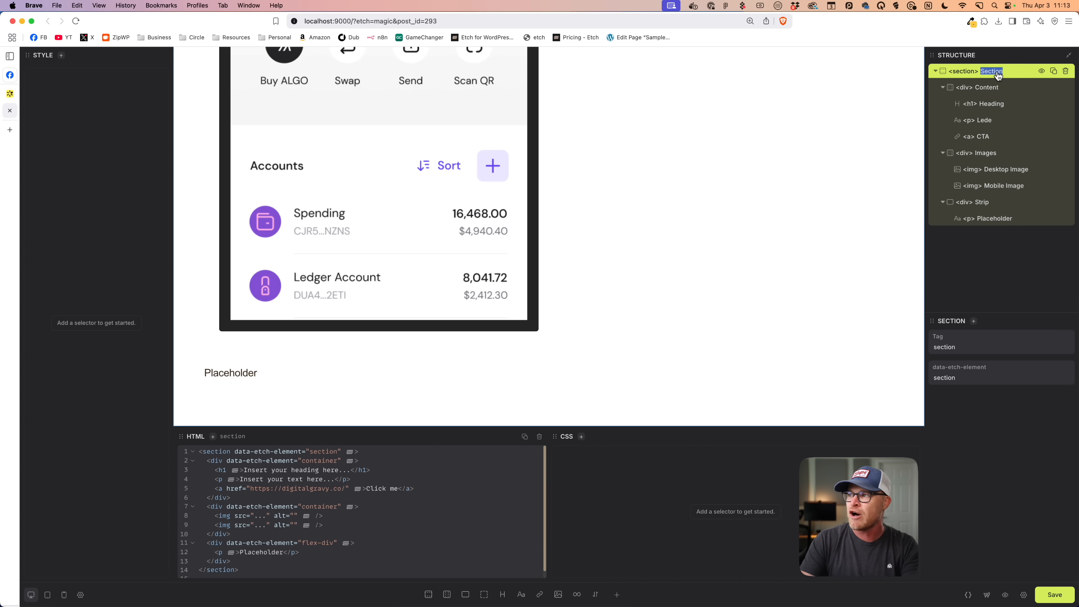
{"action": "type", "text": "Main Hero"}
{"action": "key", "text": "Return"}
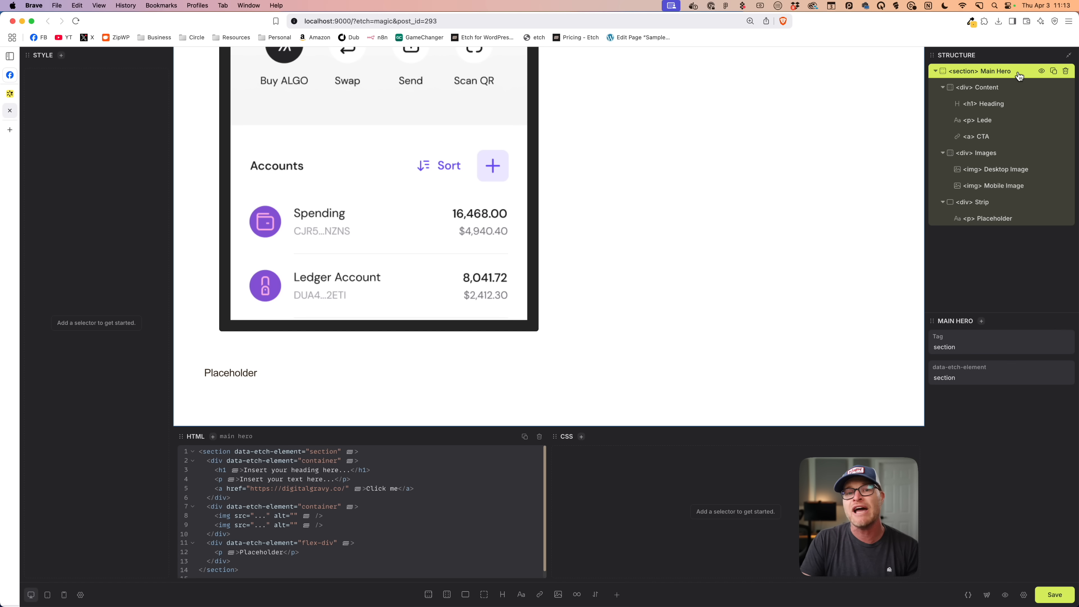
Create BEM classes for the Main Hero section and check the ones on Content, Heading and Lede
{"action": "right_click", "coordinate": [1019, 76]}
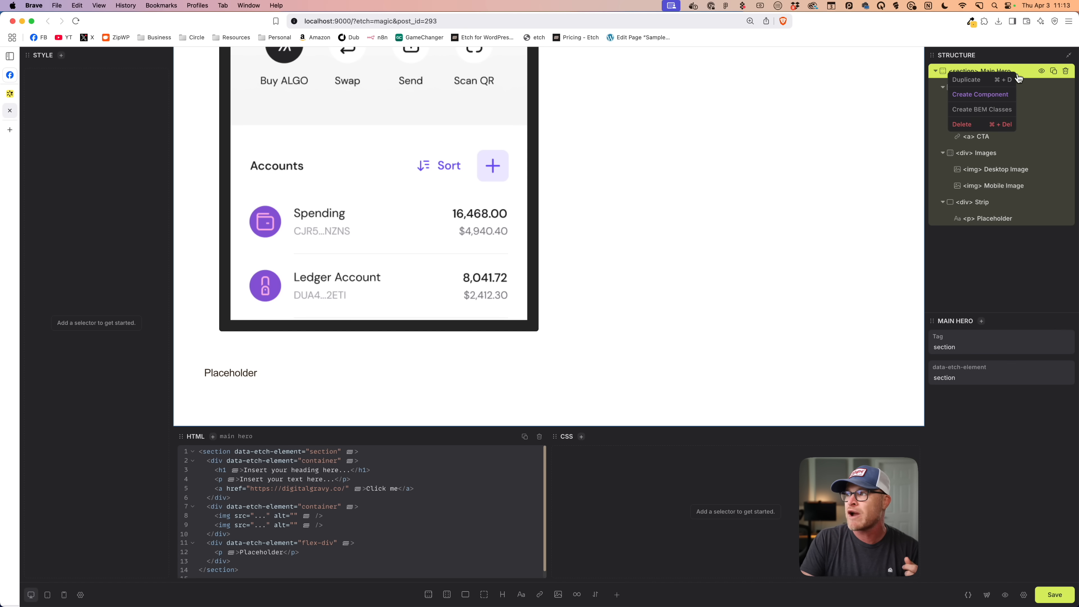
{"action": "left_click", "coordinate": [993, 111]}
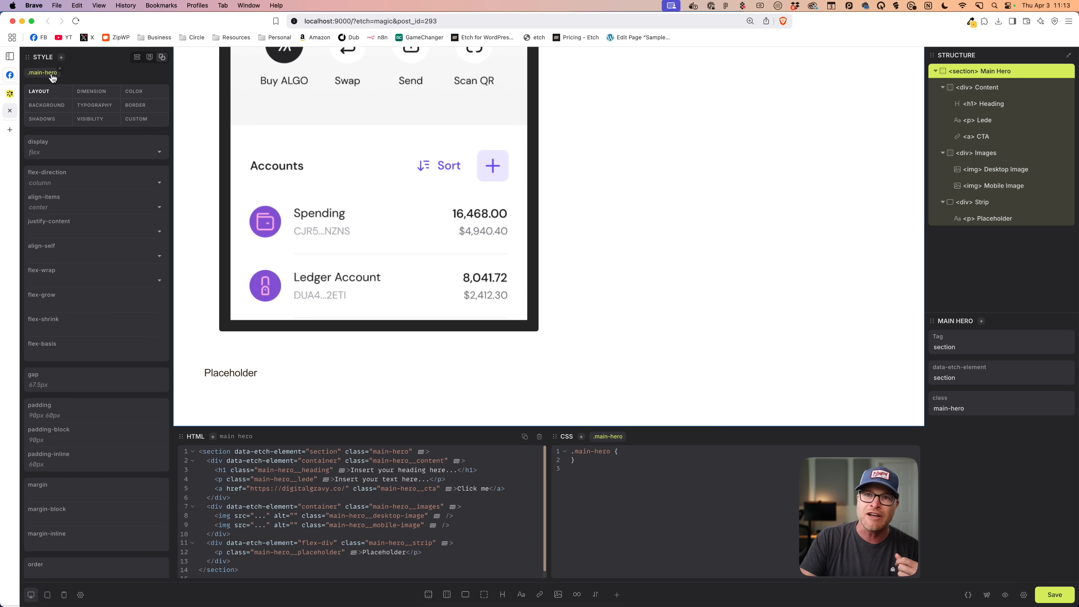
{"action": "left_click", "coordinate": [1023, 87]}
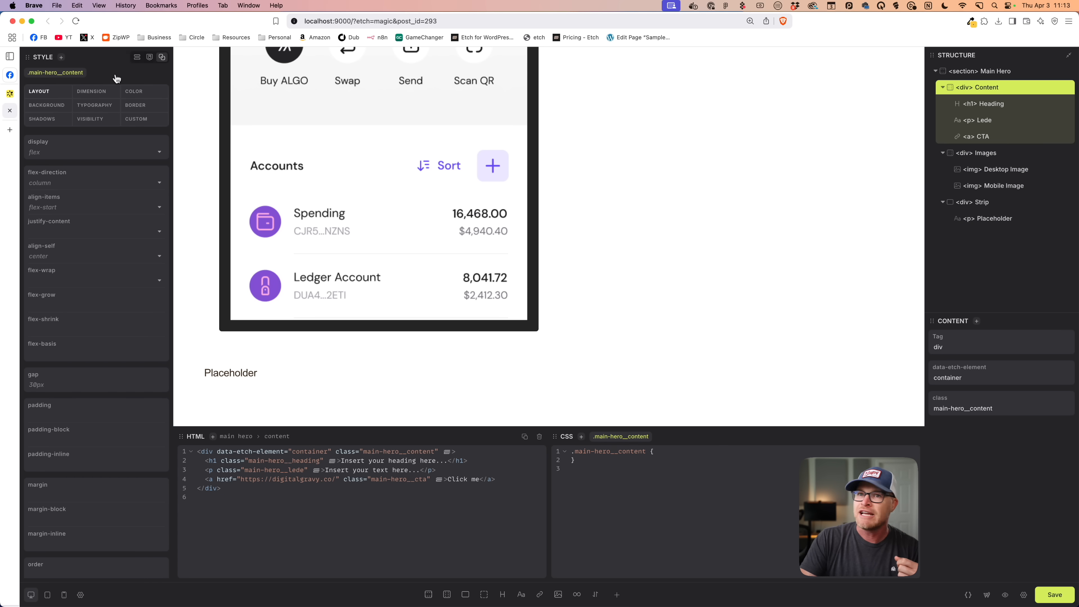
{"action": "left_click", "coordinate": [1029, 107]}
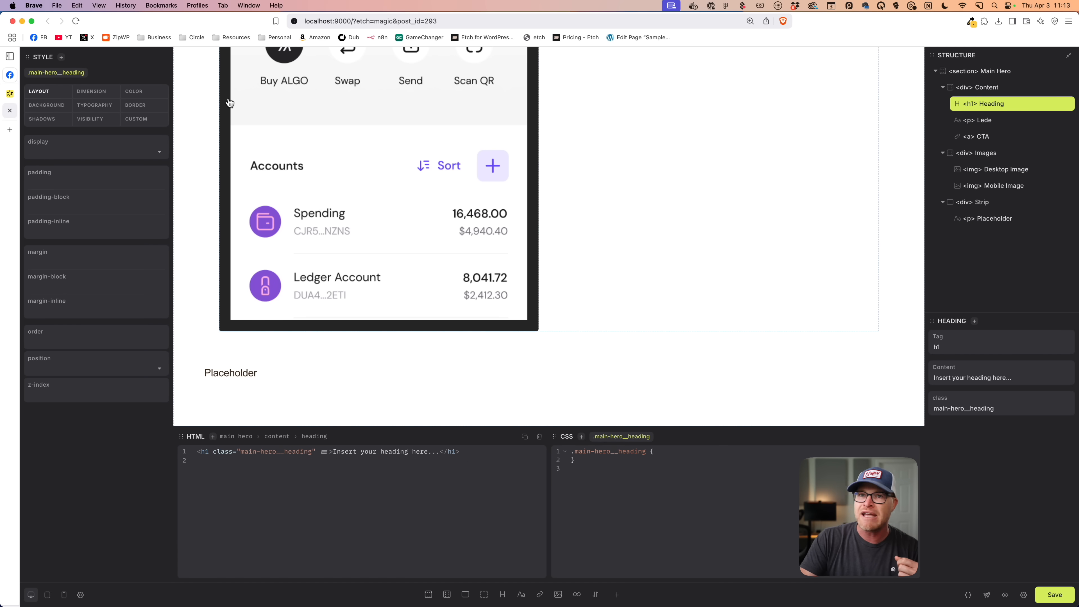
{"action": "left_click", "coordinate": [987, 120]}
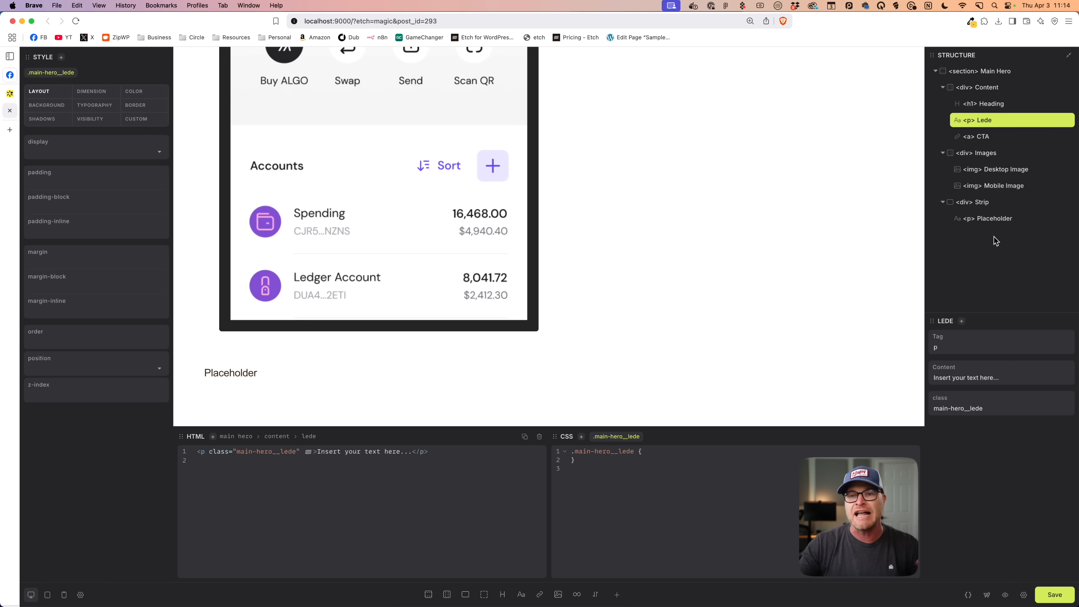
Set the flex-direction of the Images div to row
{"action": "scroll", "coordinate": [701, 195], "scroll_direction": "up", "scroll_amount": 10}
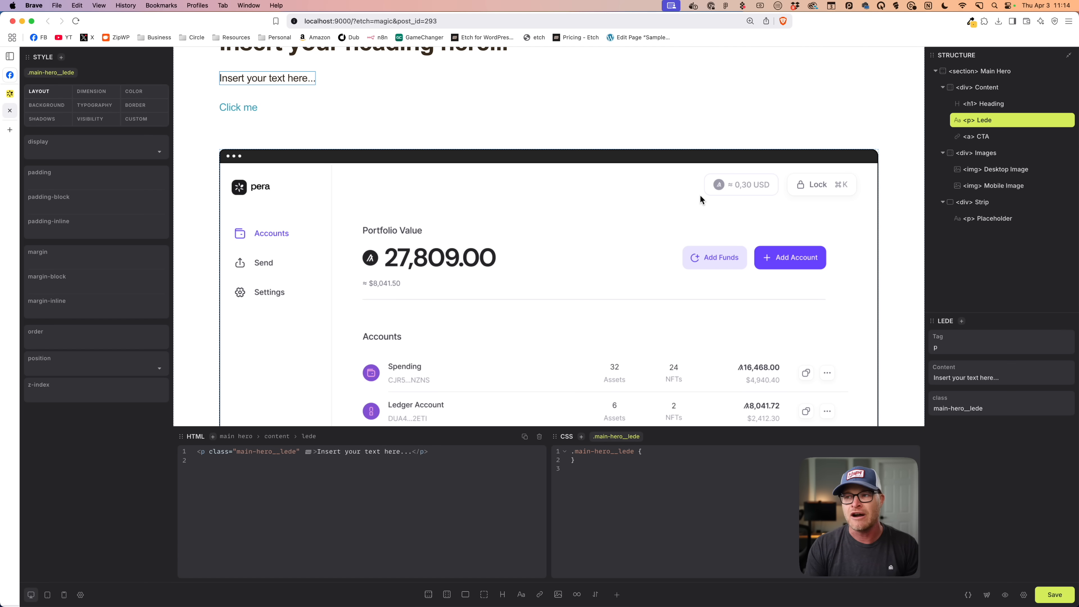
{"action": "left_click", "coordinate": [1035, 204]}
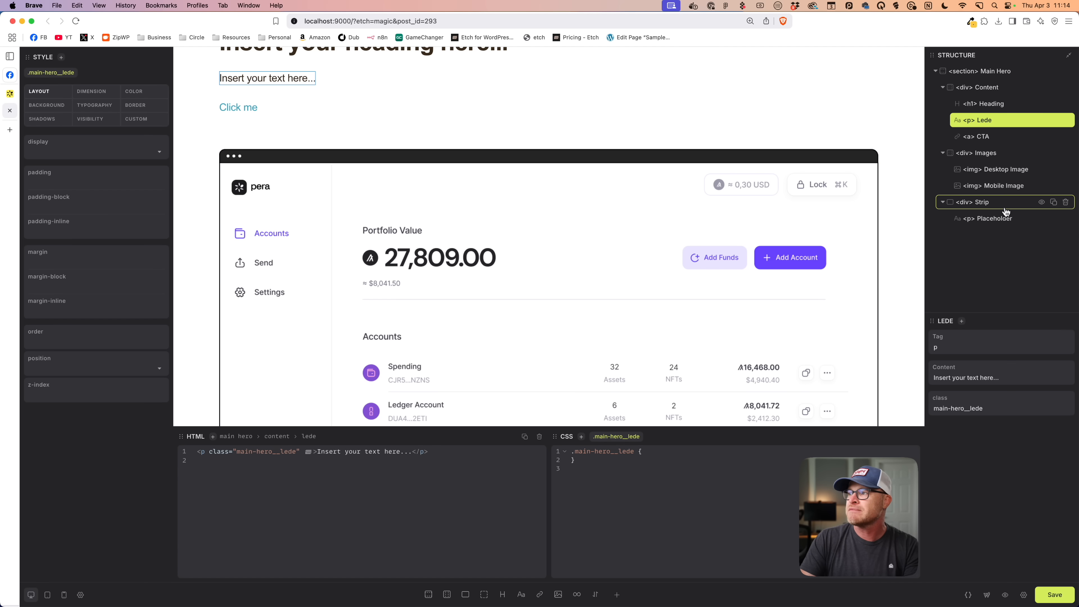
{"action": "left_click", "coordinate": [983, 153]}
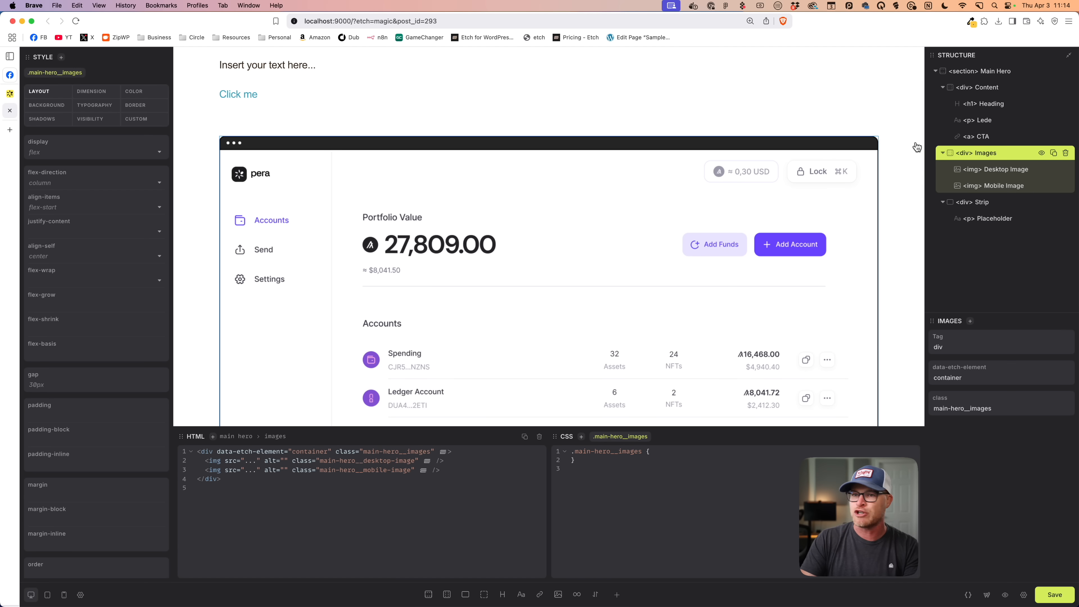
{"action": "left_click", "coordinate": [57, 179]}
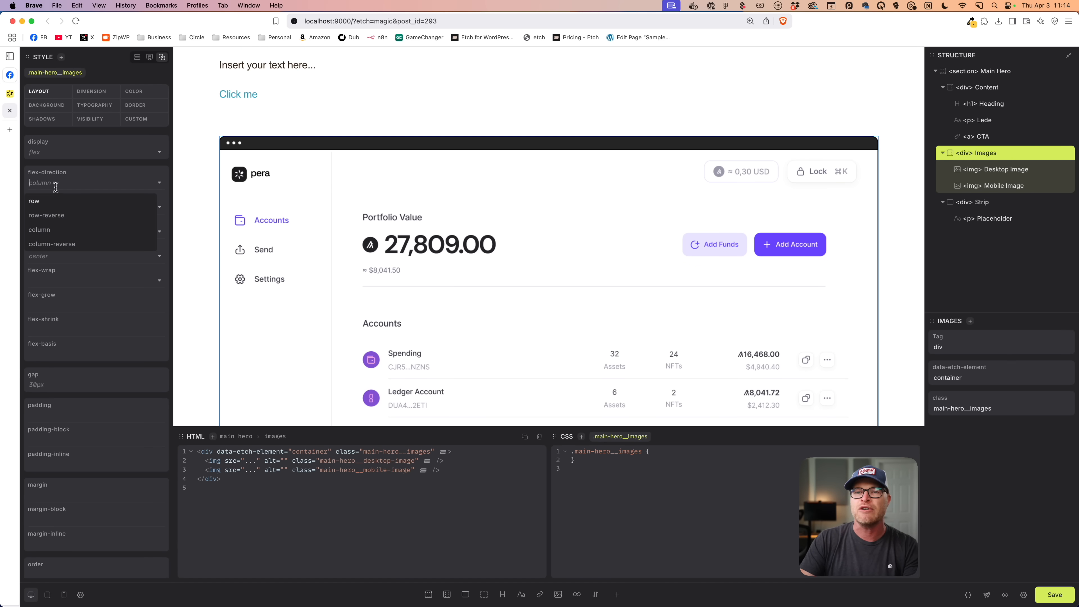
{"action": "left_click", "coordinate": [59, 206]}
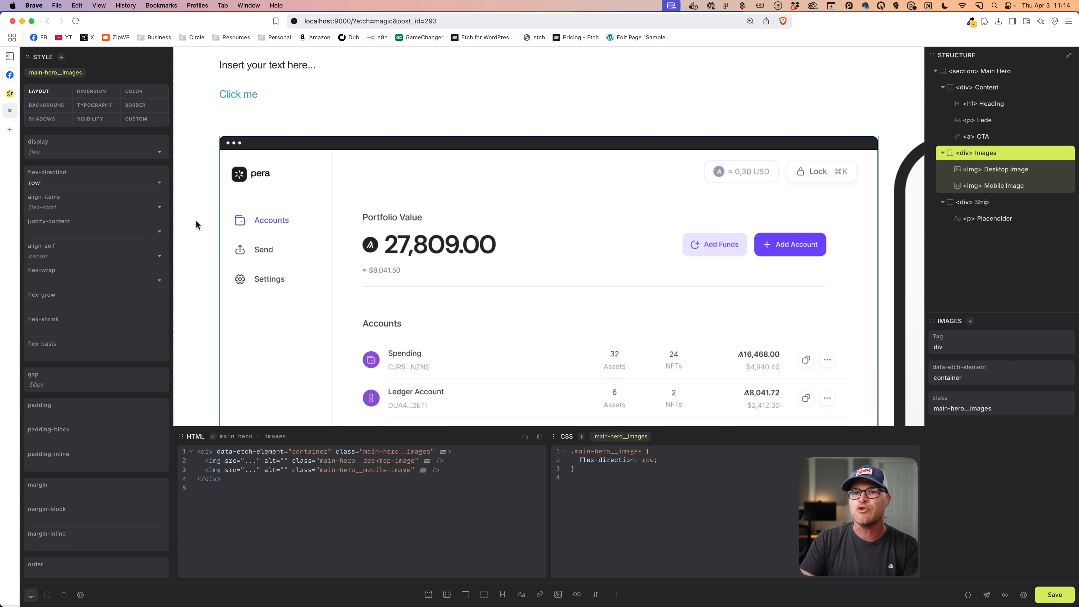
Set the Desktop Image's max-inline-size, trying 500px and settling on 650px
{"action": "left_click", "coordinate": [572, 219]}
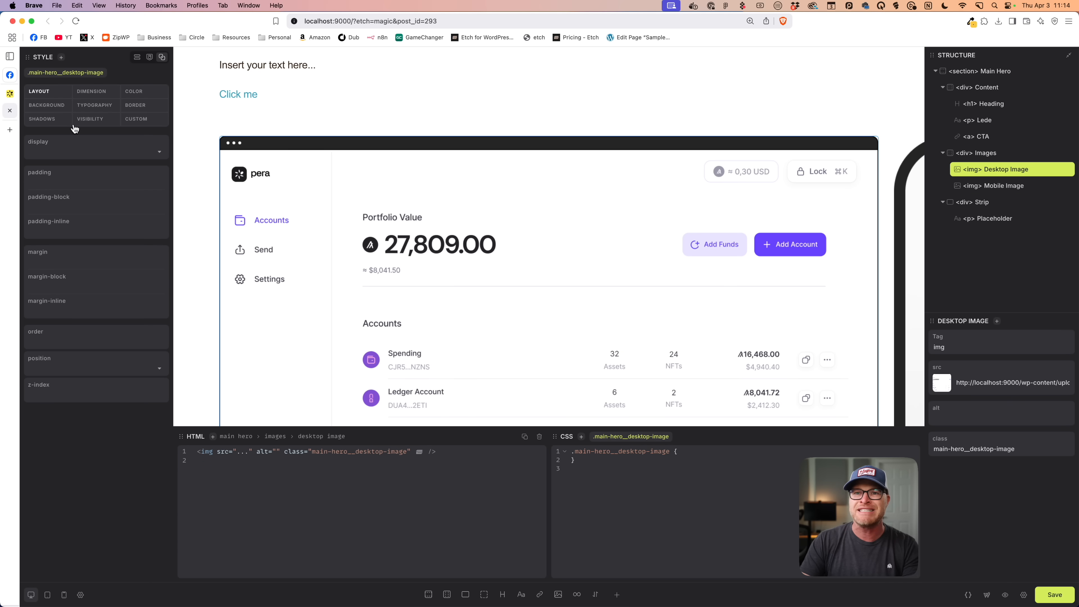
{"action": "left_click", "coordinate": [92, 92]}
{"action": "left_click", "coordinate": [60, 181]}
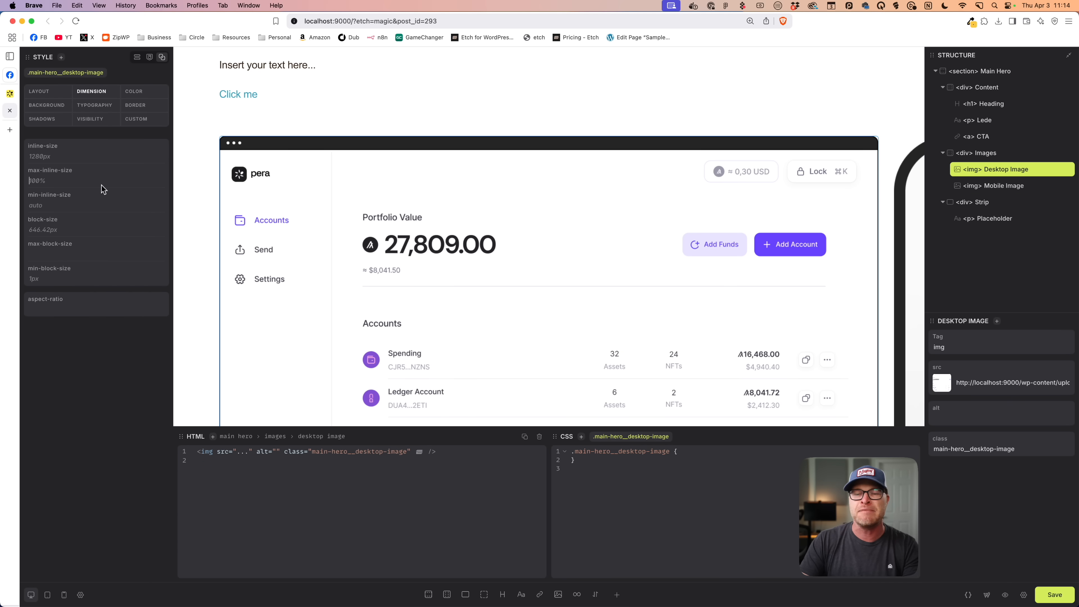
{"action": "type", "text": "500px"}
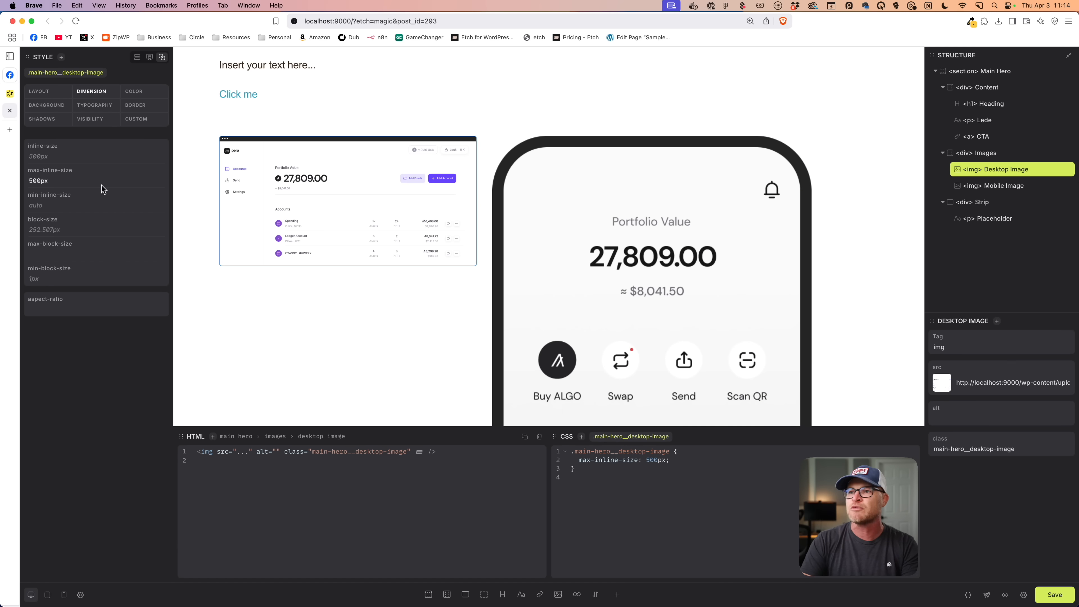
{"action": "left_click_drag", "start_coordinate": [34, 180], "coordinate": [28, 181]}
{"action": "type", "text": "6"}
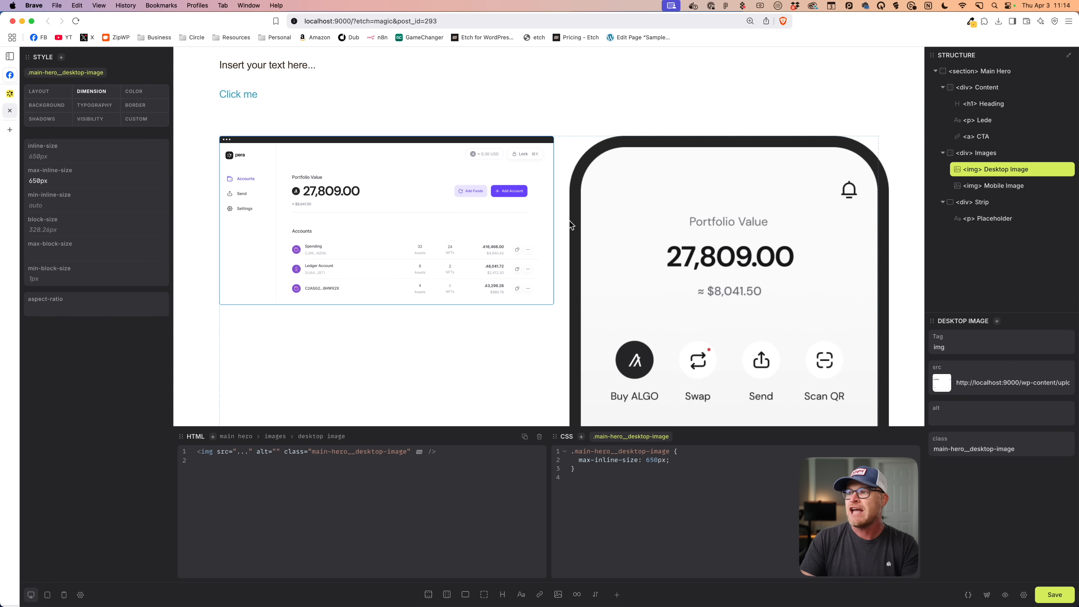
Set the Mobile Image's max-inline-size, trying 200px and 300px and settling on 250px
{"action": "left_click", "coordinate": [662, 224]}
{"action": "left_click", "coordinate": [80, 183]}
{"action": "type", "text": "200xp"}
{"action": "key", "text": "BackSpace"}
{"action": "key", "text": "BackSpace"}
{"action": "type", "text": "px"}
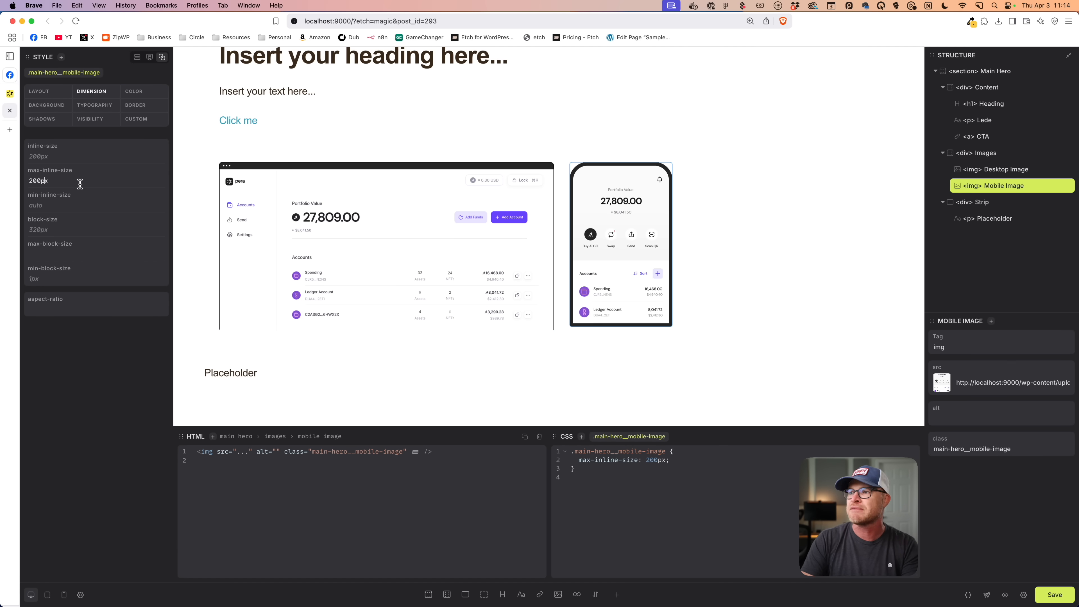
{"action": "key", "text": "BackSpace"}
{"action": "type", "text": "3"}
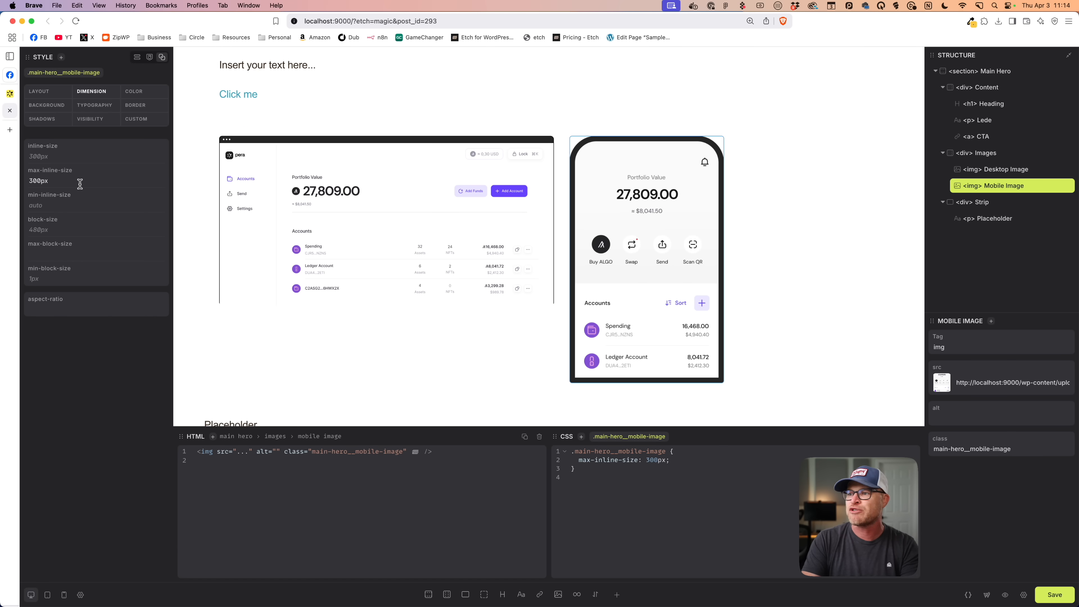
{"action": "key", "text": "BackSpace"}
{"action": "key", "text": "BackSpace"}
{"action": "type", "text": "25"}
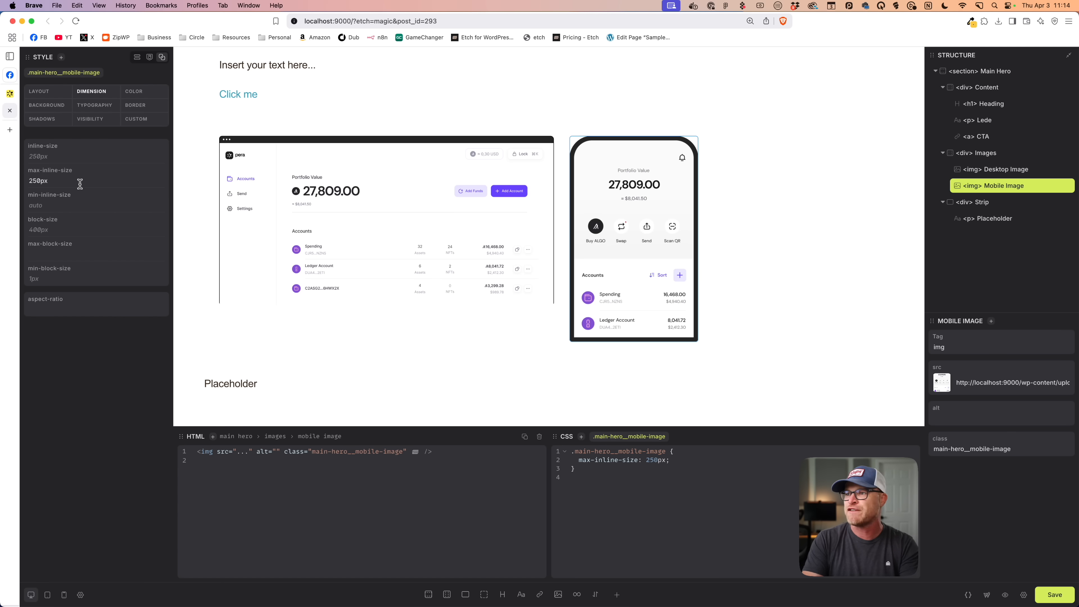
On the Images div, set justify-content to center and align-items to flex-end
{"action": "left_click", "coordinate": [446, 327]}
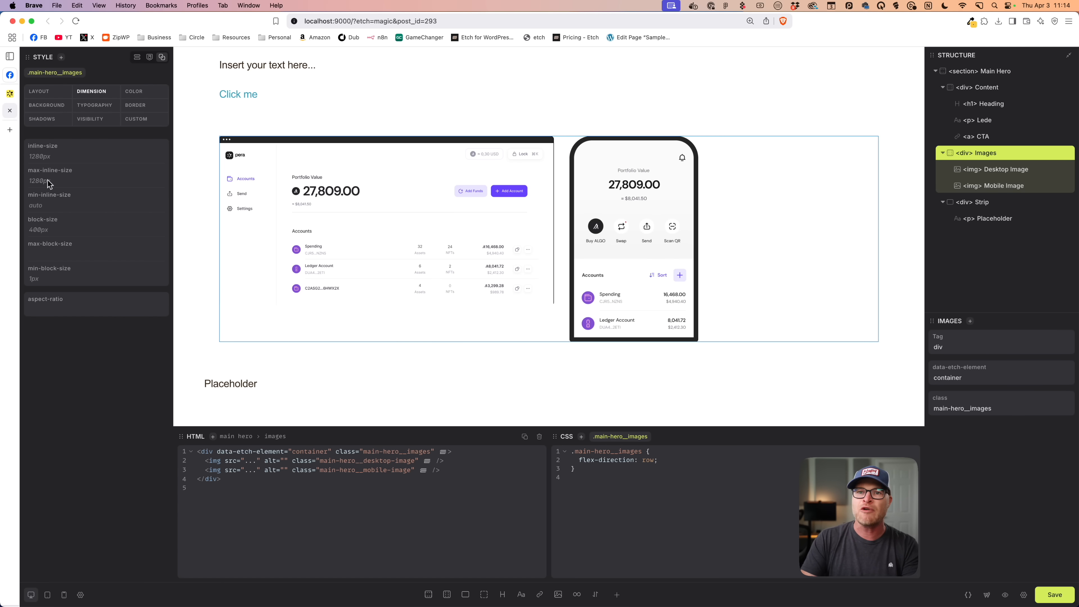
{"action": "left_click", "coordinate": [41, 91]}
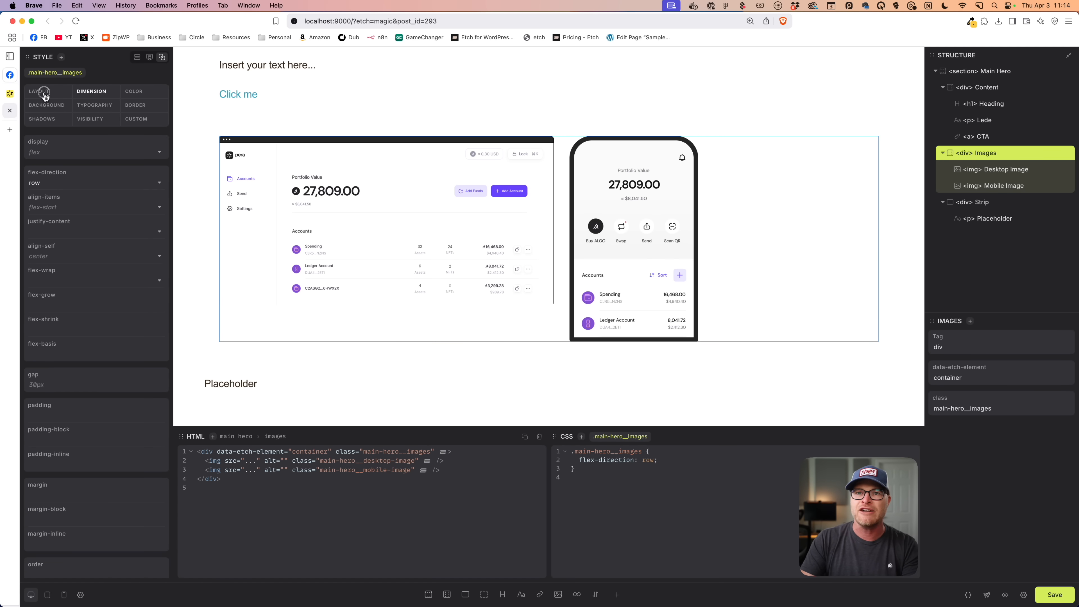
{"action": "left_click", "coordinate": [55, 208]}
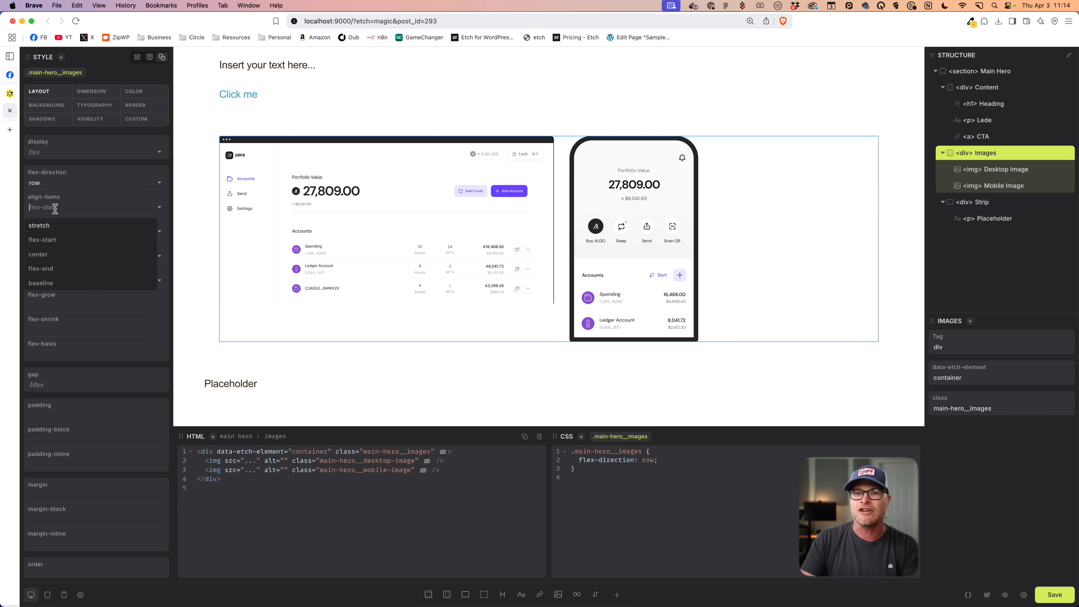
{"action": "left_click", "coordinate": [169, 201]}
{"action": "left_click", "coordinate": [73, 232]}
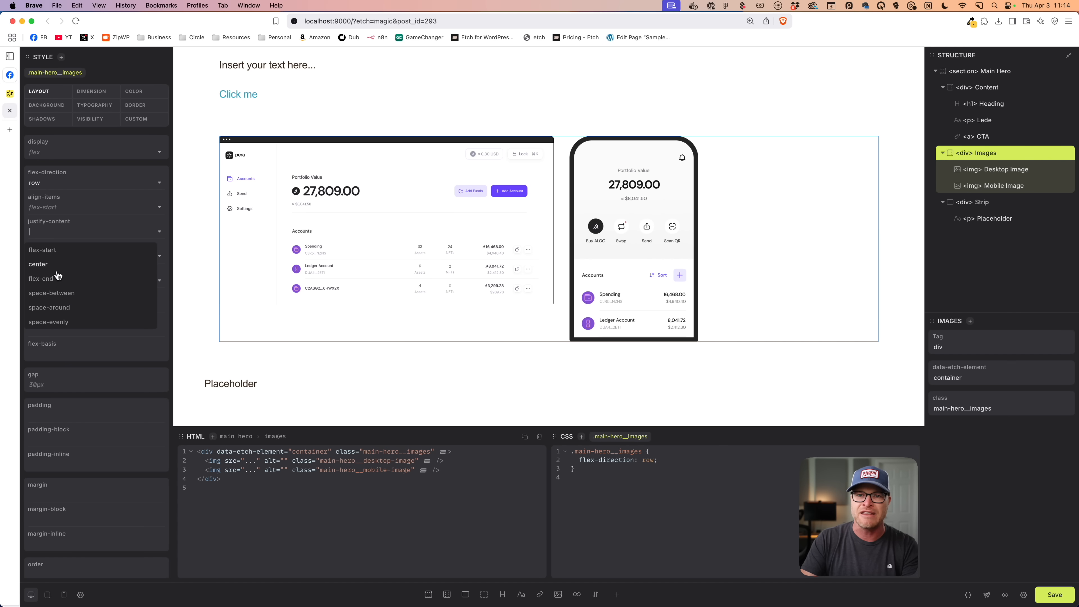
{"action": "left_click", "coordinate": [57, 279]}
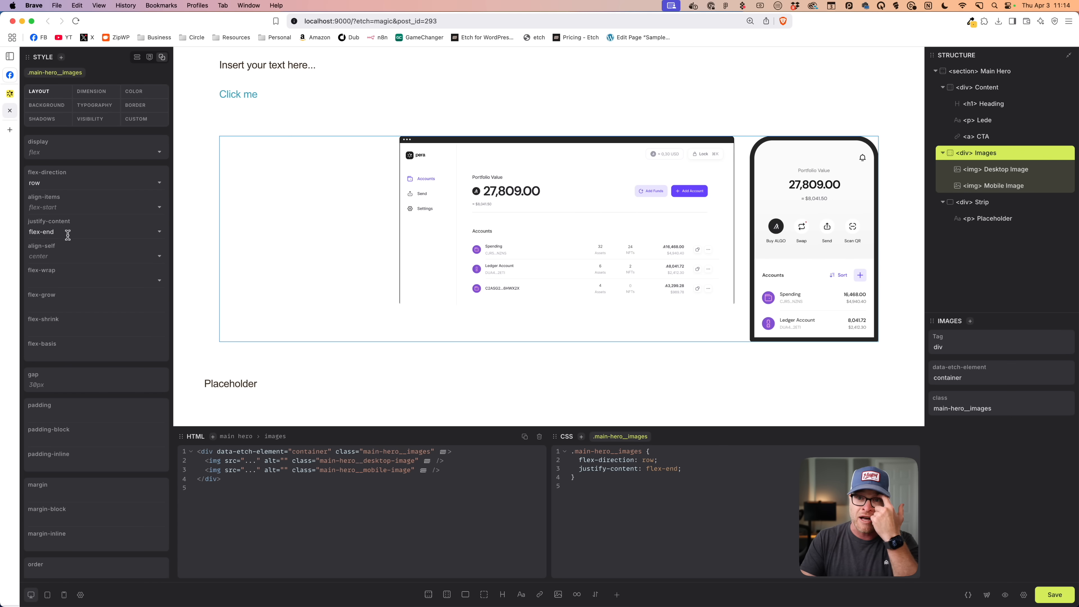
{"action": "left_click", "coordinate": [158, 232]}
{"action": "left_click", "coordinate": [35, 267]}
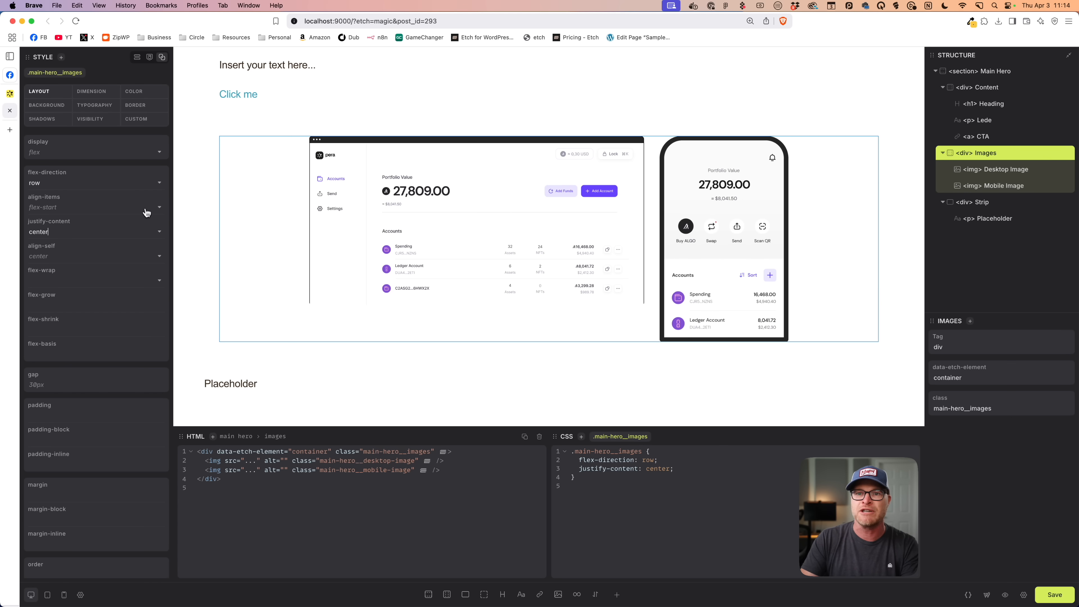
{"action": "left_click", "coordinate": [159, 208]}
{"action": "left_click", "coordinate": [79, 268]}
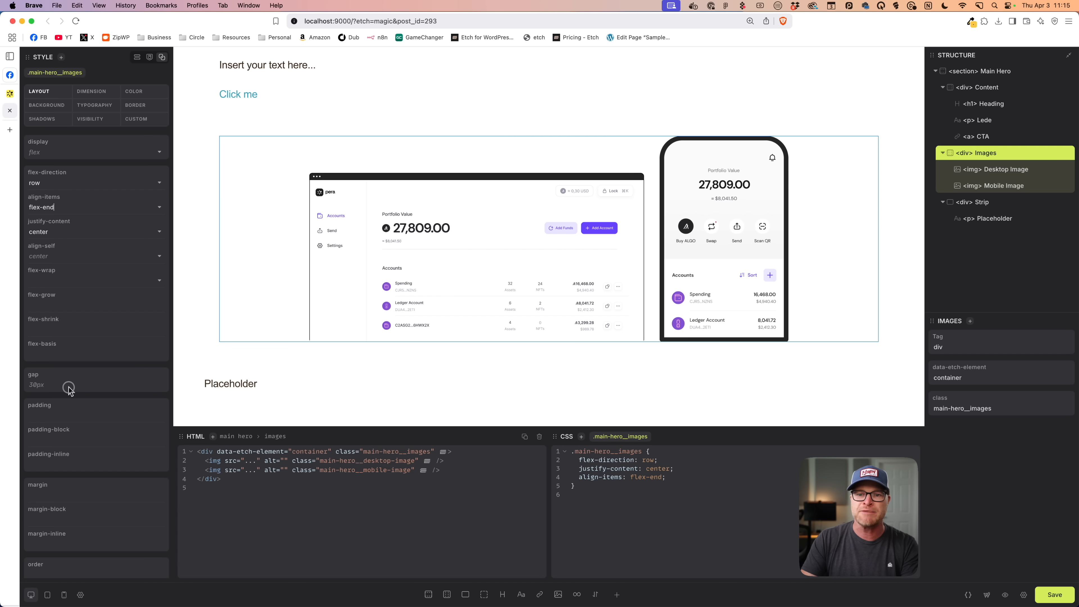
Compare gaps of 0 and 30px on the Images div and leave the gap at 0
{"action": "type", "text": "0"}
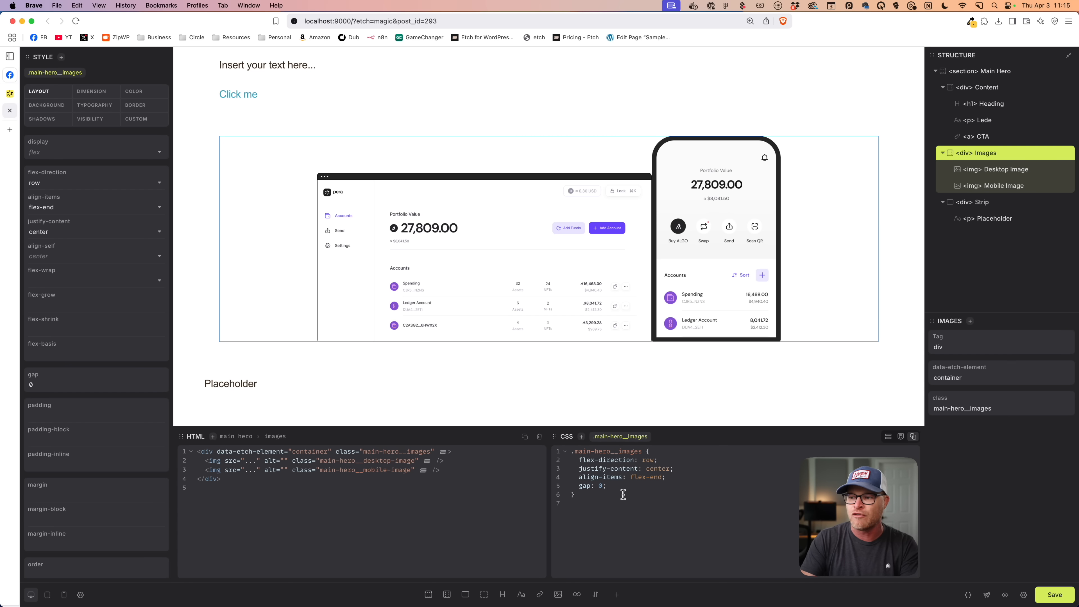
{"action": "type", "text": "30px"}
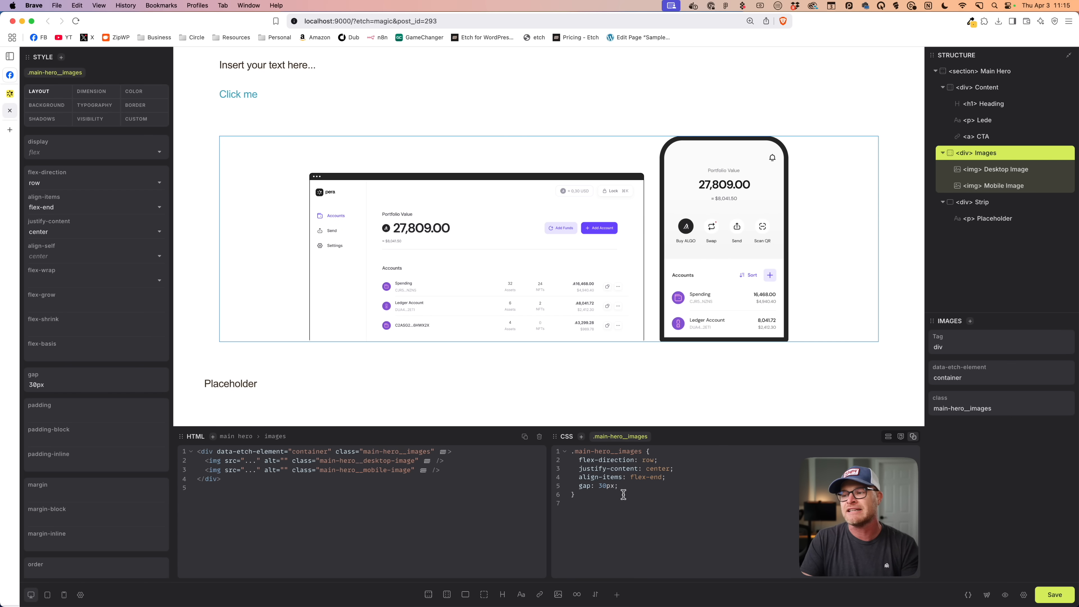
{"action": "left_click_drag", "start_coordinate": [617, 486], "coordinate": [597, 487]}
{"action": "type", "text": "0"}
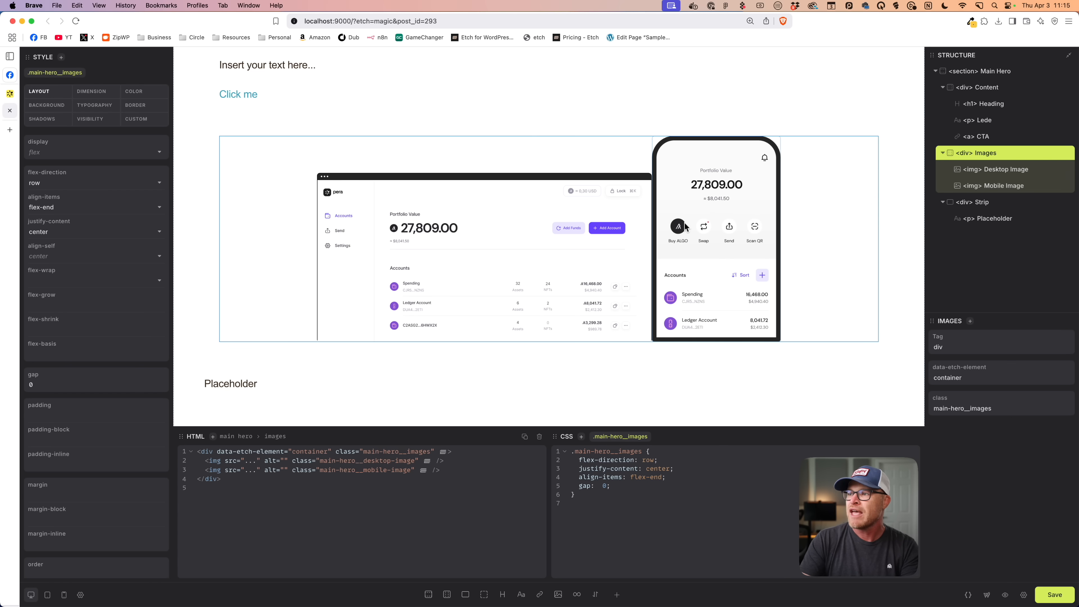
Give the Mobile Image relative positioning with an inset-inline of -50px 0 so it overlaps the Desktop Image
{"action": "left_click", "coordinate": [685, 226]}
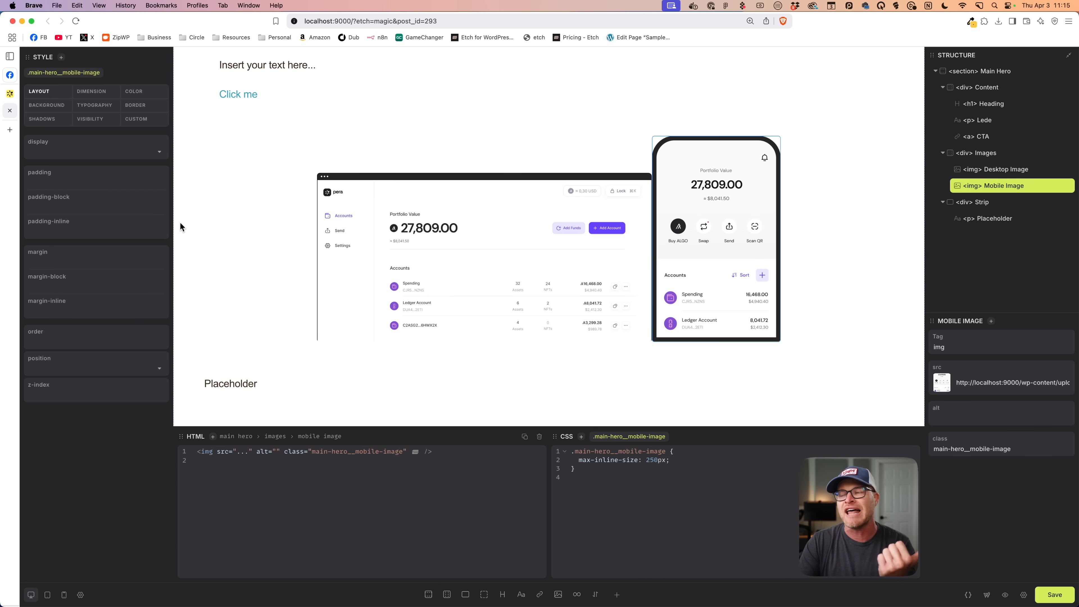
{"action": "left_click", "coordinate": [68, 369]}
{"action": "left_click", "coordinate": [51, 400]}
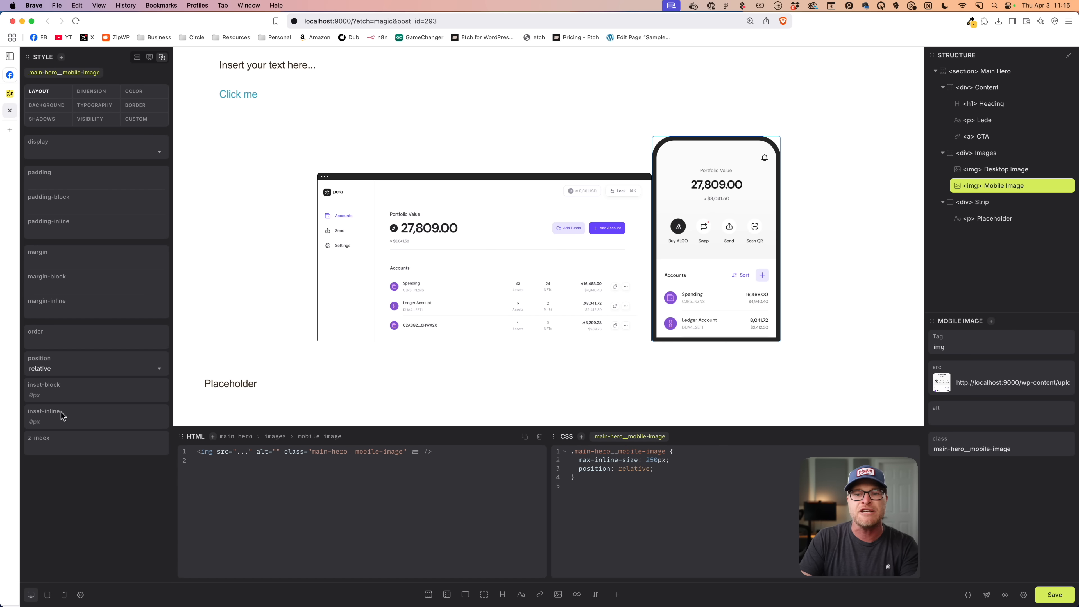
{"action": "type", "text": "-50px 0"}
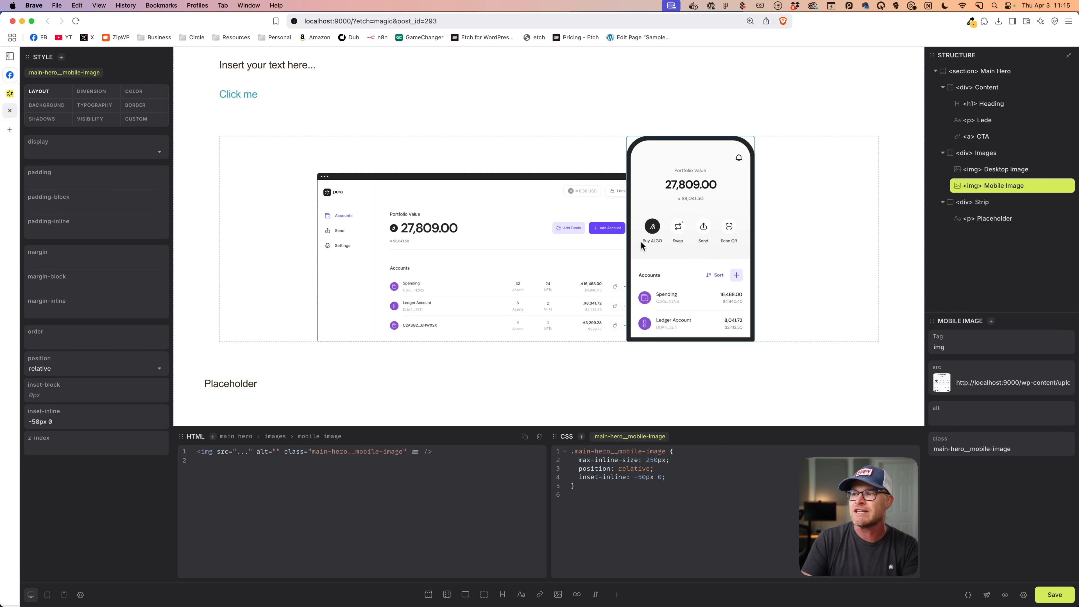
Set the Main Hero section's gap to 0
{"action": "scroll", "coordinate": [665, 346], "scroll_direction": "up", "scroll_amount": 5}
{"action": "scroll", "coordinate": [665, 346], "scroll_direction": "down", "scroll_amount": 4}
{"action": "scroll", "coordinate": [664, 347], "scroll_direction": "down", "scroll_amount": 1}
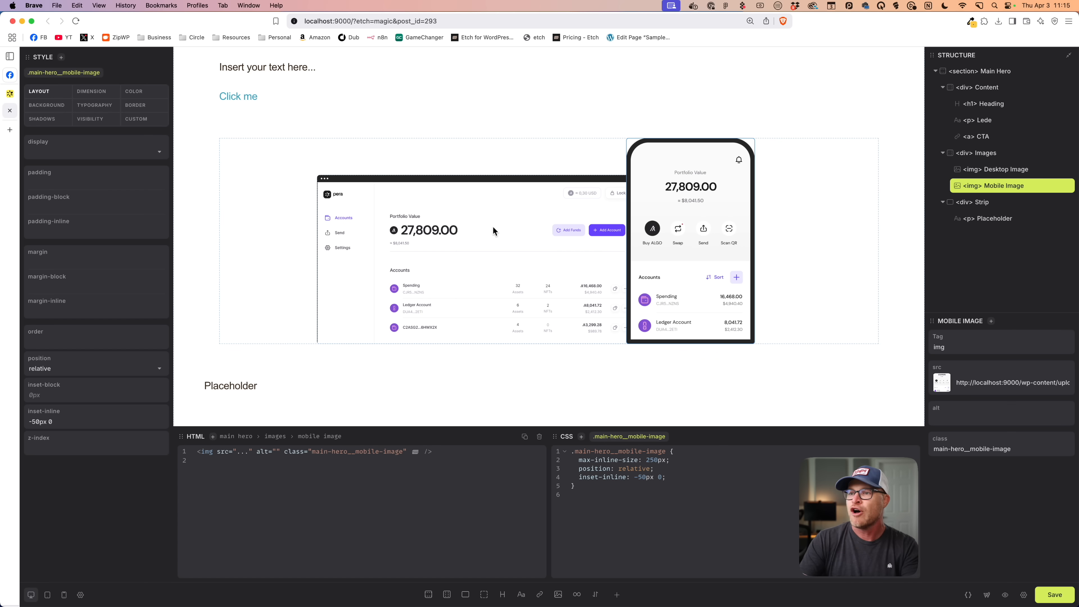
{"action": "scroll", "coordinate": [250, 209], "scroll_direction": "up", "scroll_amount": 3}
{"action": "scroll", "coordinate": [250, 209], "scroll_direction": "down", "scroll_amount": 4}
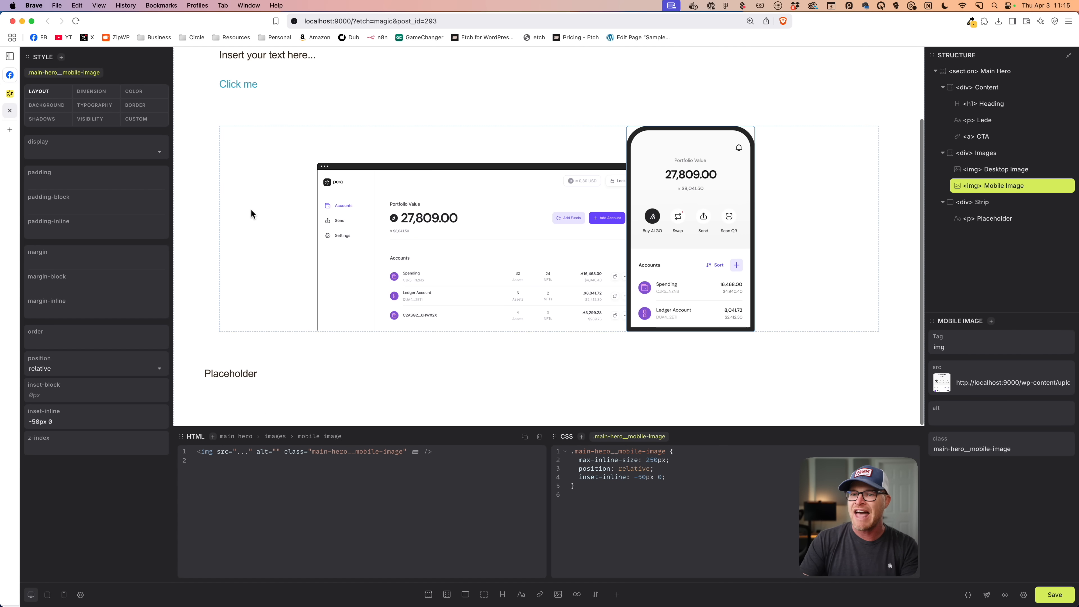
{"action": "left_click", "coordinate": [240, 347]}
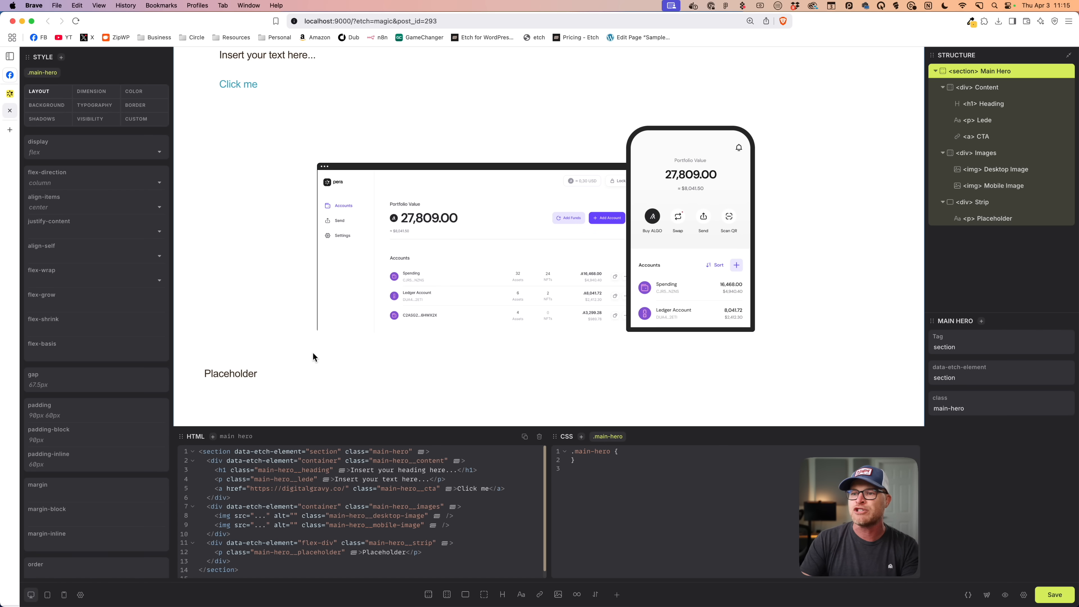
{"action": "left_click", "coordinate": [313, 375]}
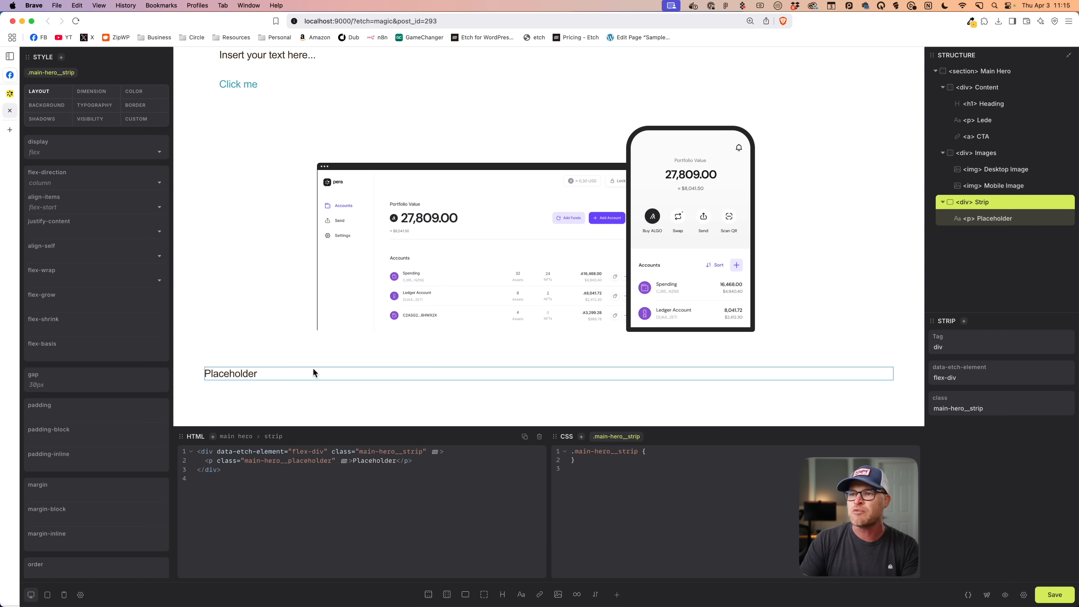
{"action": "left_click", "coordinate": [279, 354]}
{"action": "left_click", "coordinate": [53, 384]}
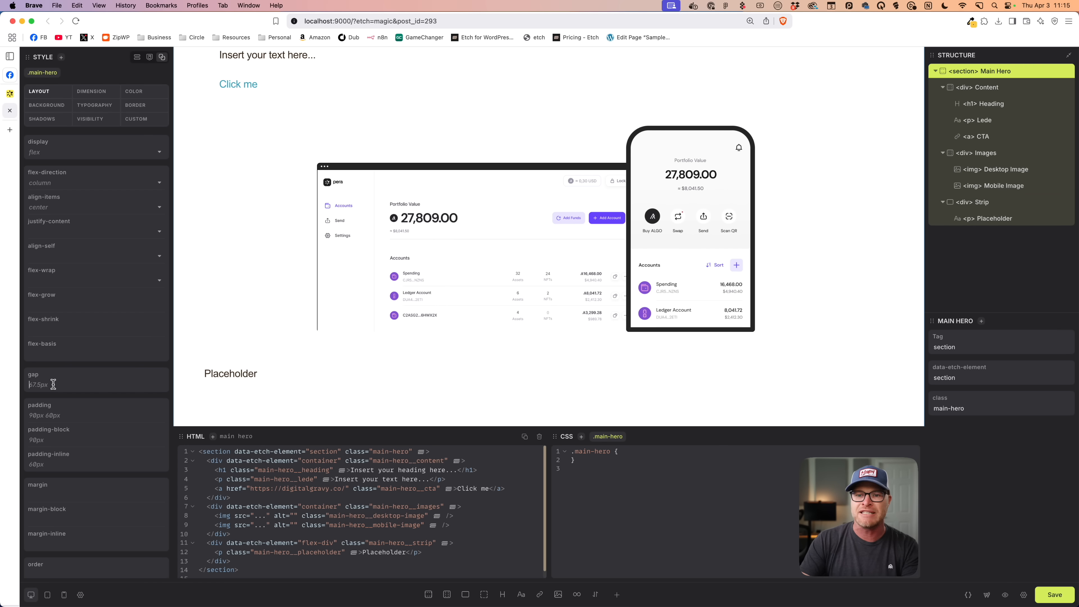
{"action": "type", "text": "0"}
Set the Images div's margin-block to var(--container-gap) 0
{"action": "left_click", "coordinate": [287, 297]}
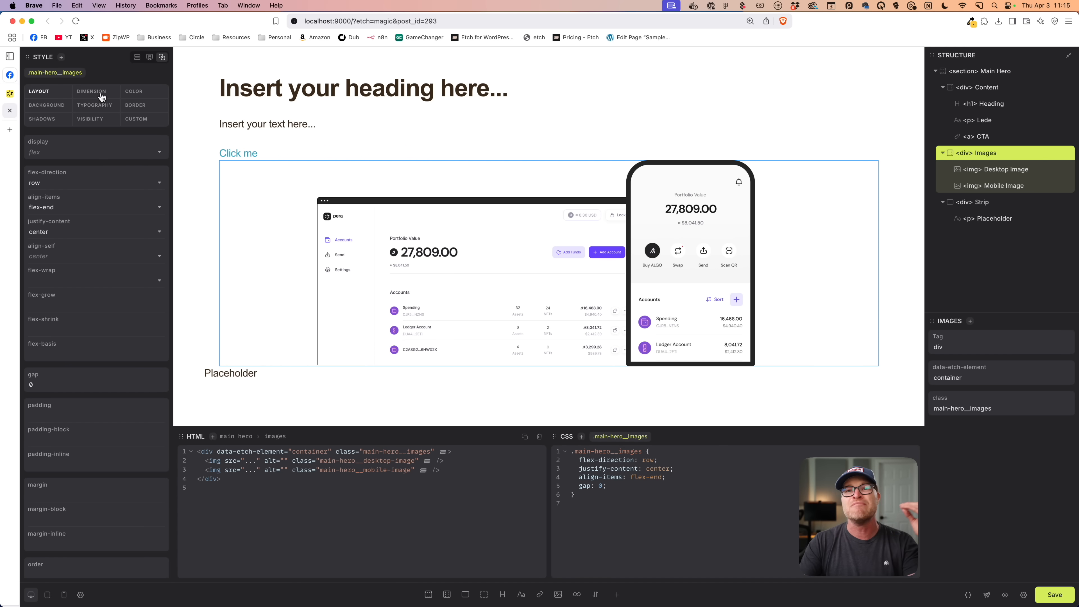
{"action": "scroll", "coordinate": [100, 414], "scroll_direction": "down", "scroll_amount": 2}
{"action": "left_click", "coordinate": [59, 459]}
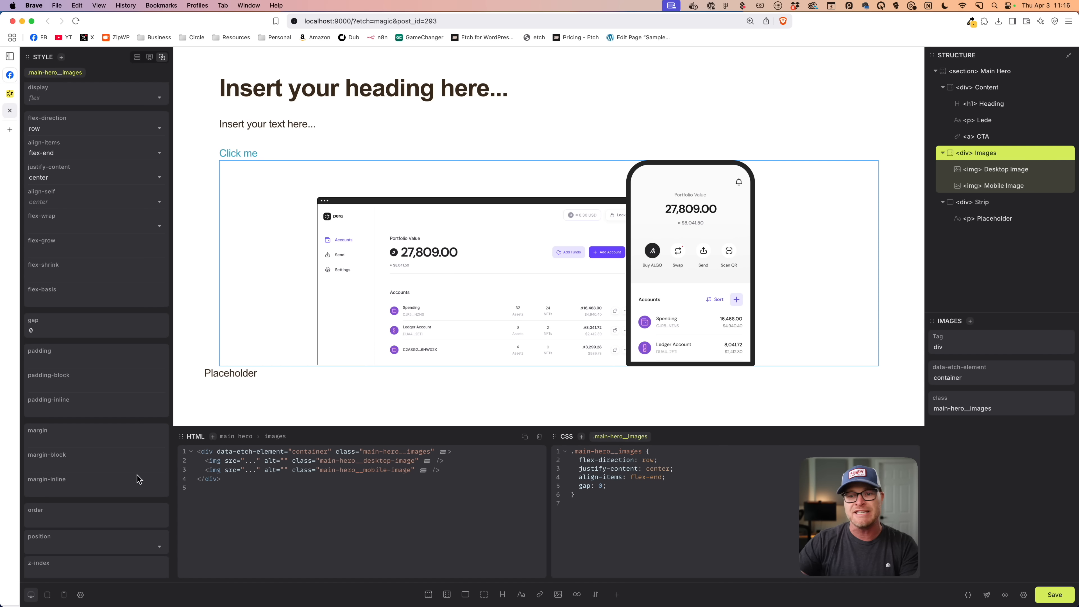
{"action": "type", "text": "--container-gap 0"}
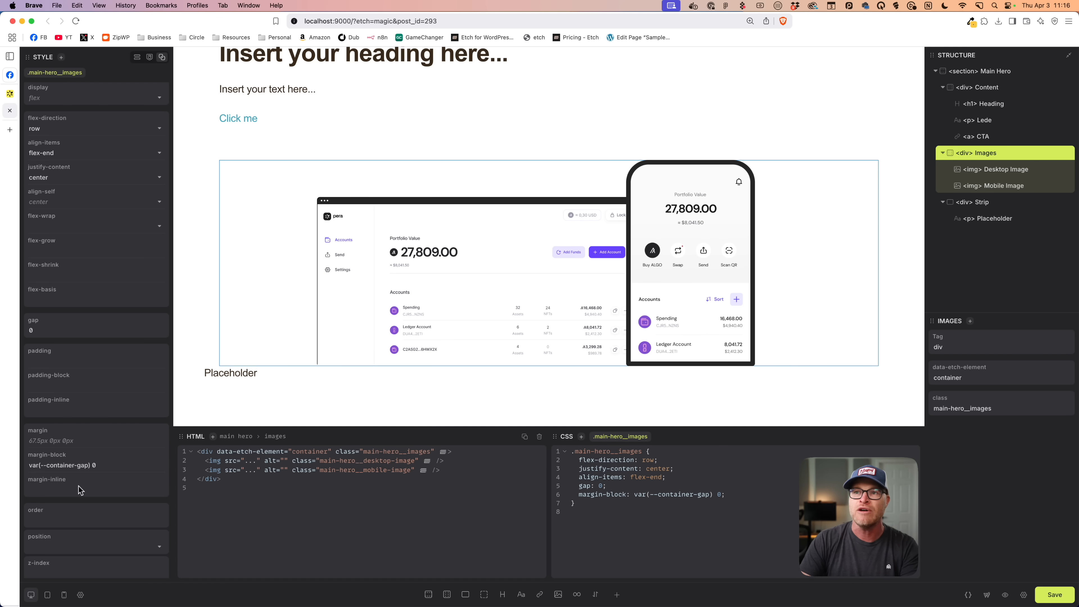
{"action": "left_click_drag", "start_coordinate": [92, 466], "coordinate": [29, 465]}
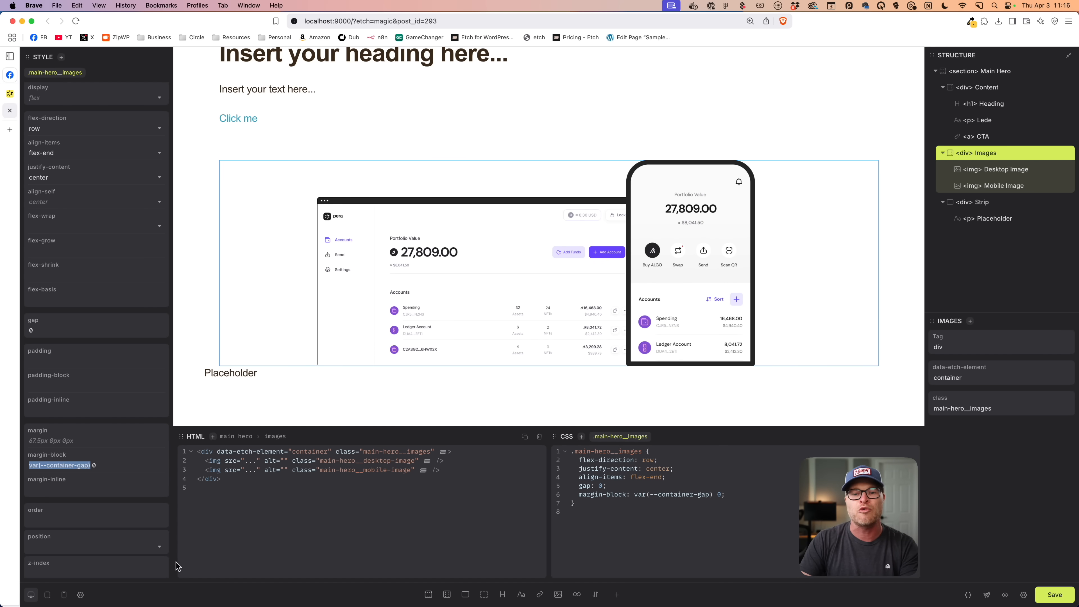
On the Content div, set justify-content, align-items and text-align to center
{"action": "scroll", "coordinate": [756, 170], "scroll_direction": "up", "scroll_amount": 2}
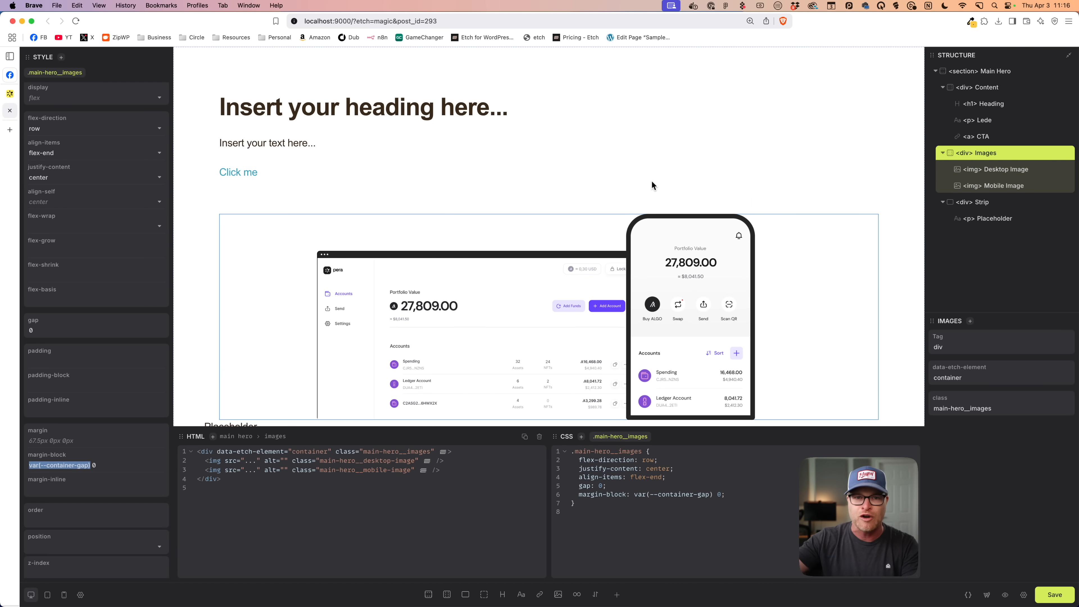
{"action": "left_click", "coordinate": [489, 181]}
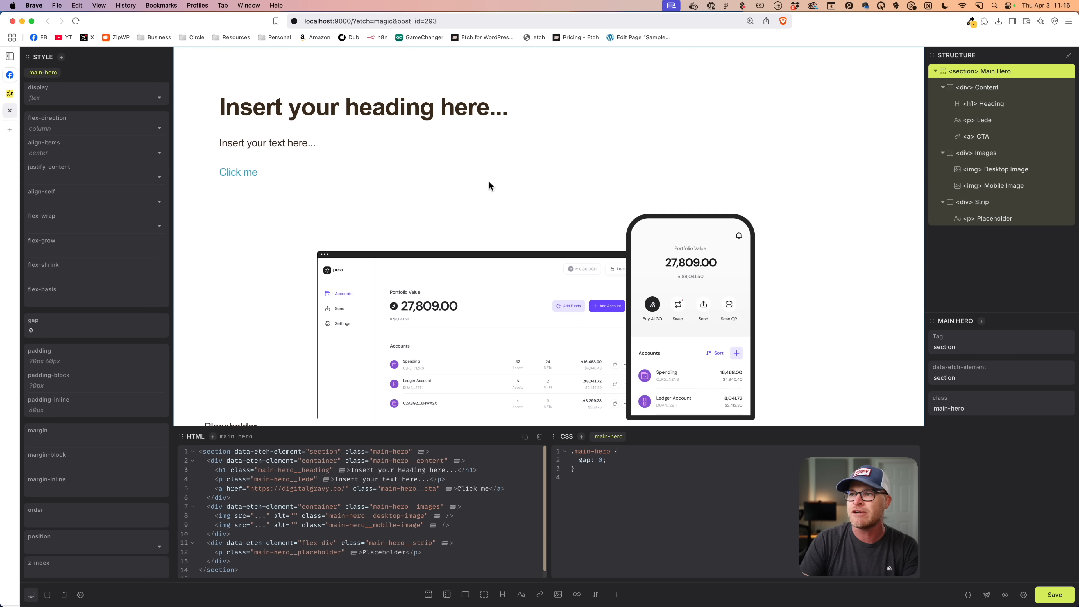
{"action": "left_click", "coordinate": [605, 147]}
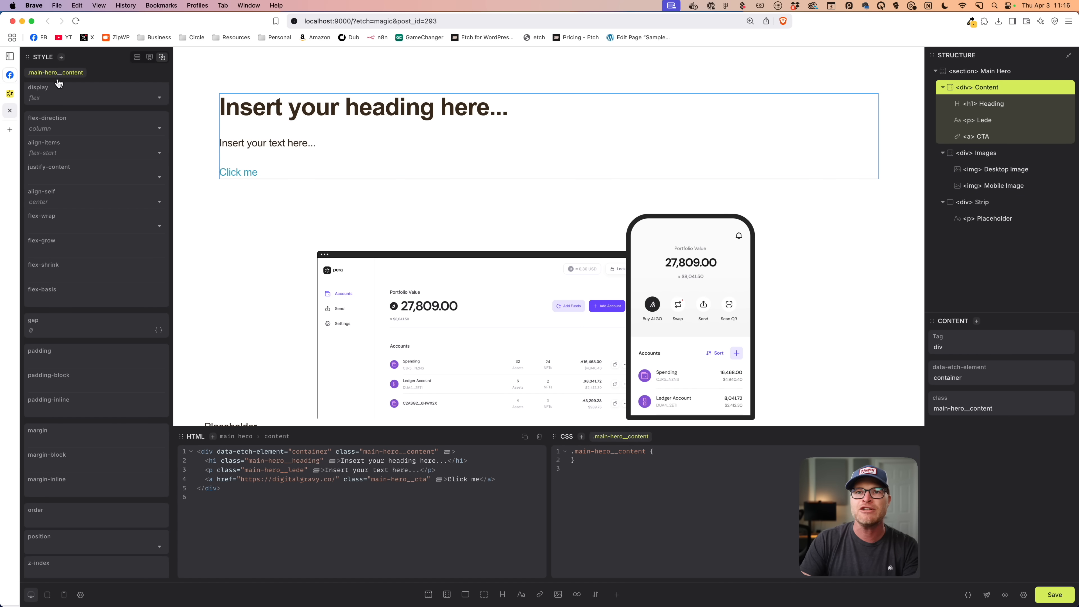
{"action": "left_click", "coordinate": [54, 177]}
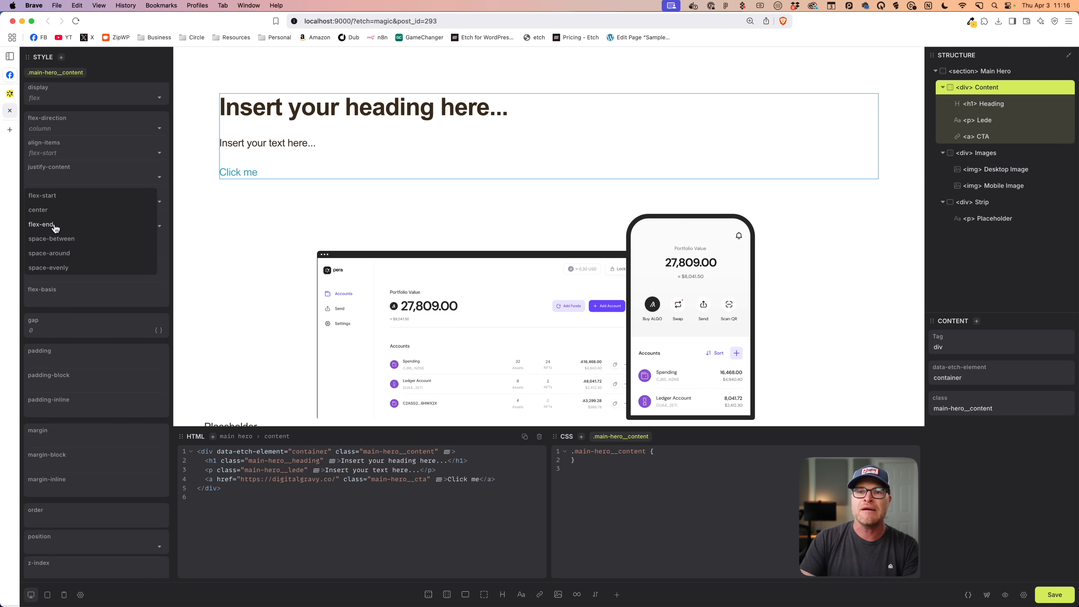
{"action": "left_click", "coordinate": [53, 213]}
{"action": "left_click", "coordinate": [47, 153]}
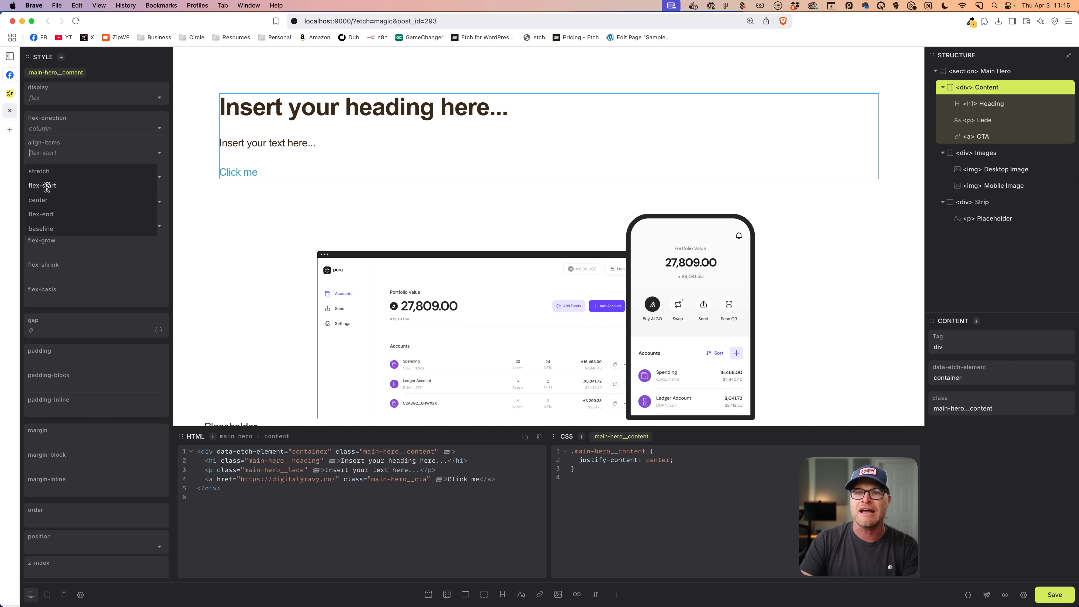
{"action": "left_click", "coordinate": [46, 203]}
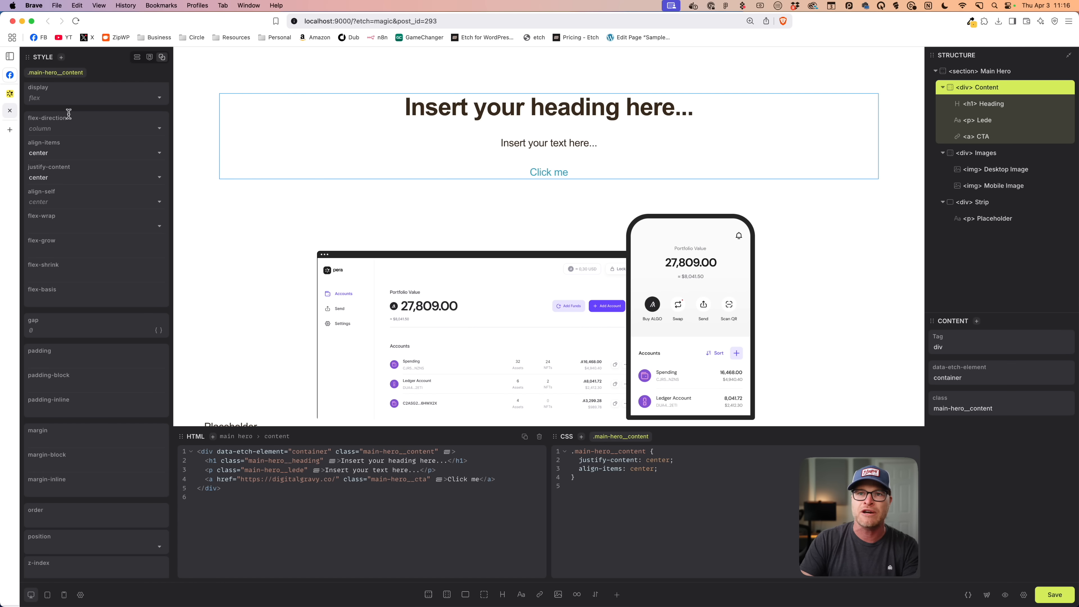
{"action": "left_click", "coordinate": [93, 106]}
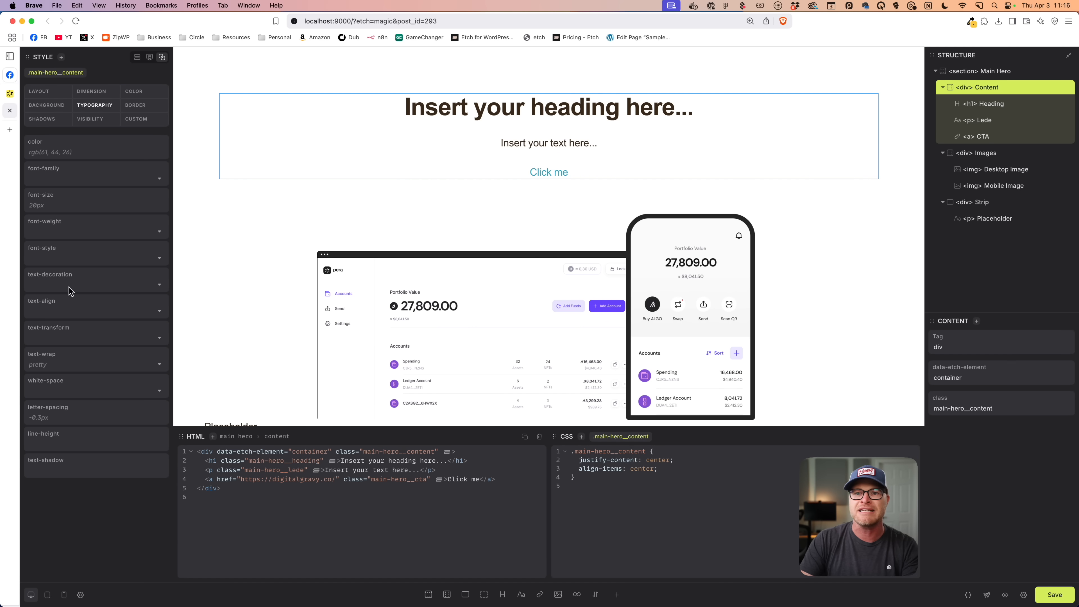
{"action": "left_click", "coordinate": [59, 310]}
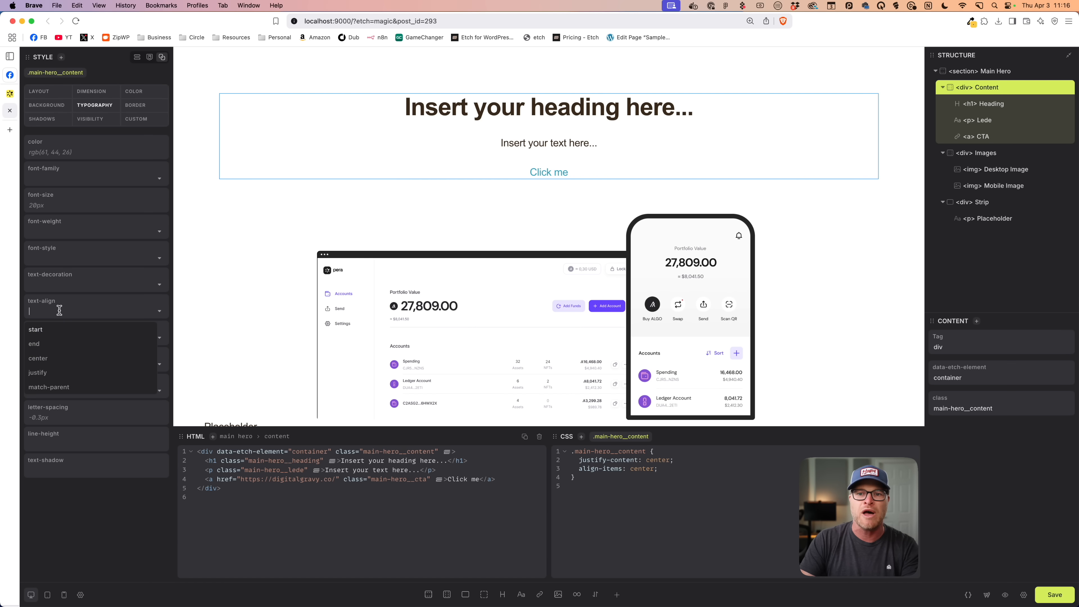
{"action": "left_click", "coordinate": [47, 358]}
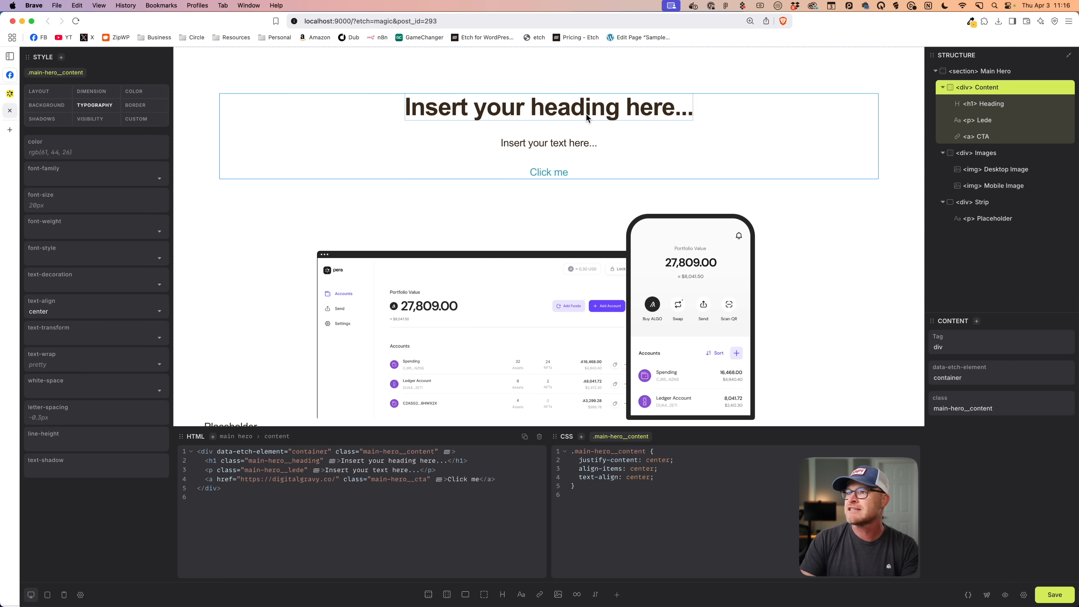
Copy the headline "Simply the best Algorand wallet" from the Pera site and replace the h1 Heading's placeholder text with it
{"action": "left_click", "coordinate": [10, 95]}
{"action": "double_click", "coordinate": [540, 147]}
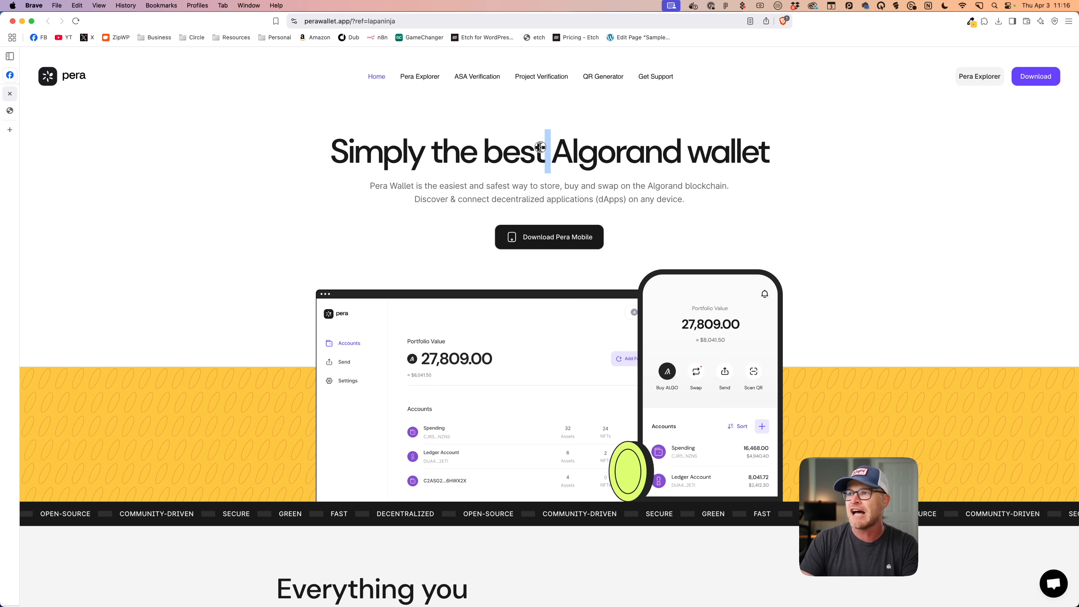
{"action": "triple_click", "coordinate": [540, 147]}
{"action": "key", "text": "super+c"}
{"action": "left_click", "coordinate": [10, 111]}
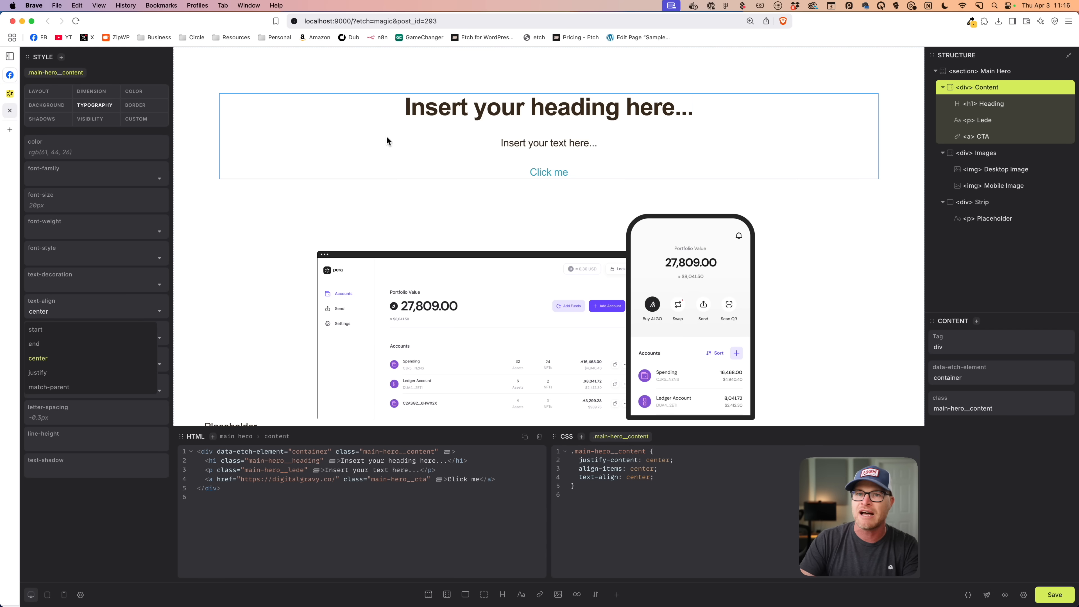
{"action": "double_click", "coordinate": [508, 114]}
{"action": "key", "text": "super+v"}
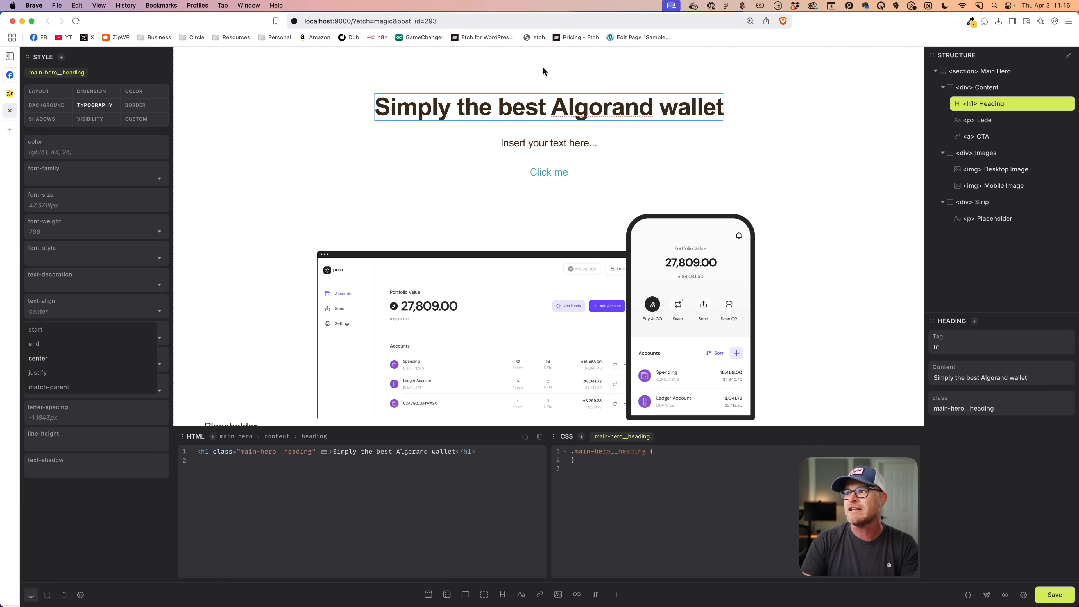
Copy the intro paragraph below the Pera site's headline and replace the Lede's placeholder text with it
{"action": "left_click", "coordinate": [9, 93]}
{"action": "triple_click", "coordinate": [516, 187]}
{"action": "key", "text": "super+c"}
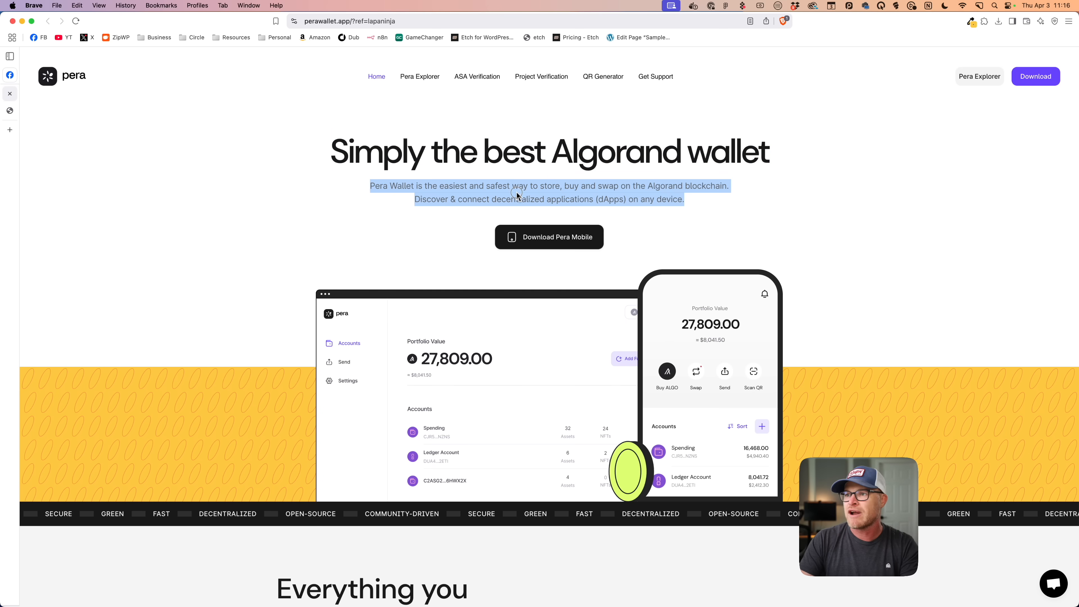
{"action": "left_click", "coordinate": [11, 111]}
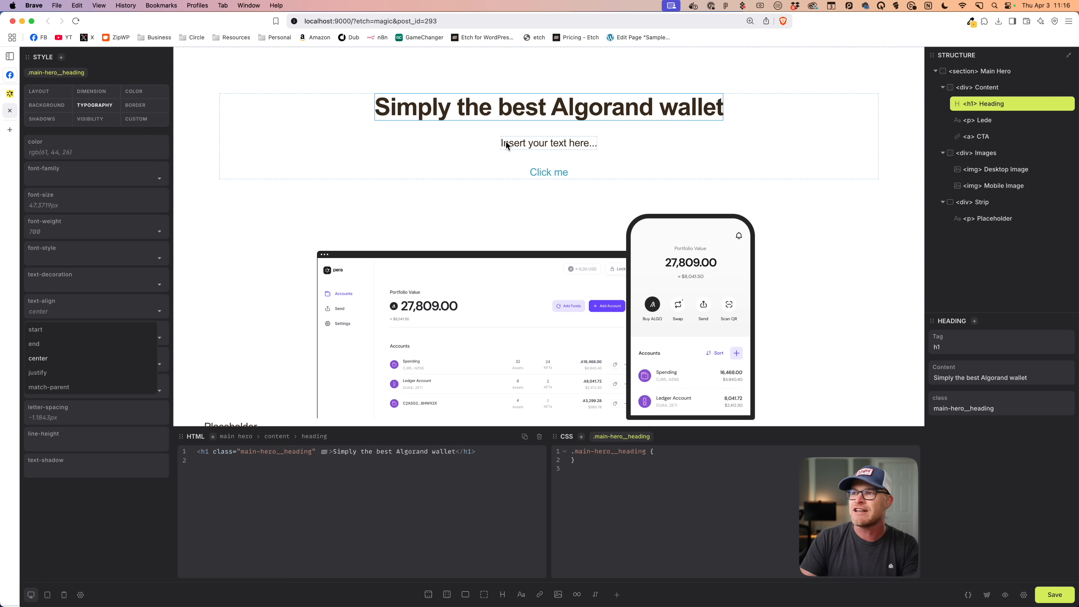
{"action": "double_click", "coordinate": [546, 147]}
{"action": "key", "text": "super+v"}
{"action": "key", "text": "BackSpace"}
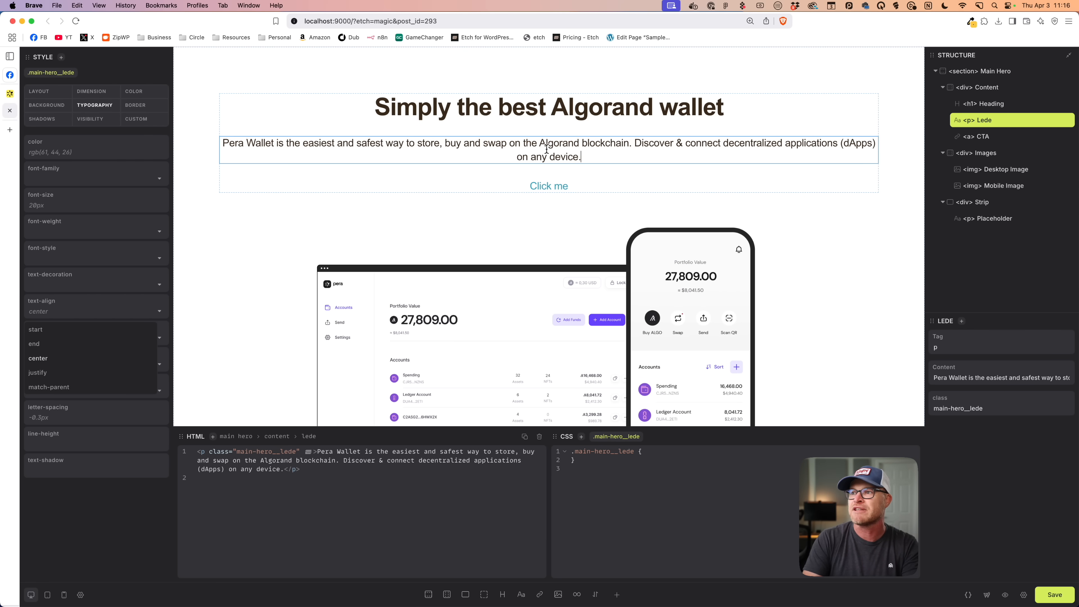
Limit the Lede paragraph's max-inline-size to 50ch
{"action": "left_click", "coordinate": [105, 92]}
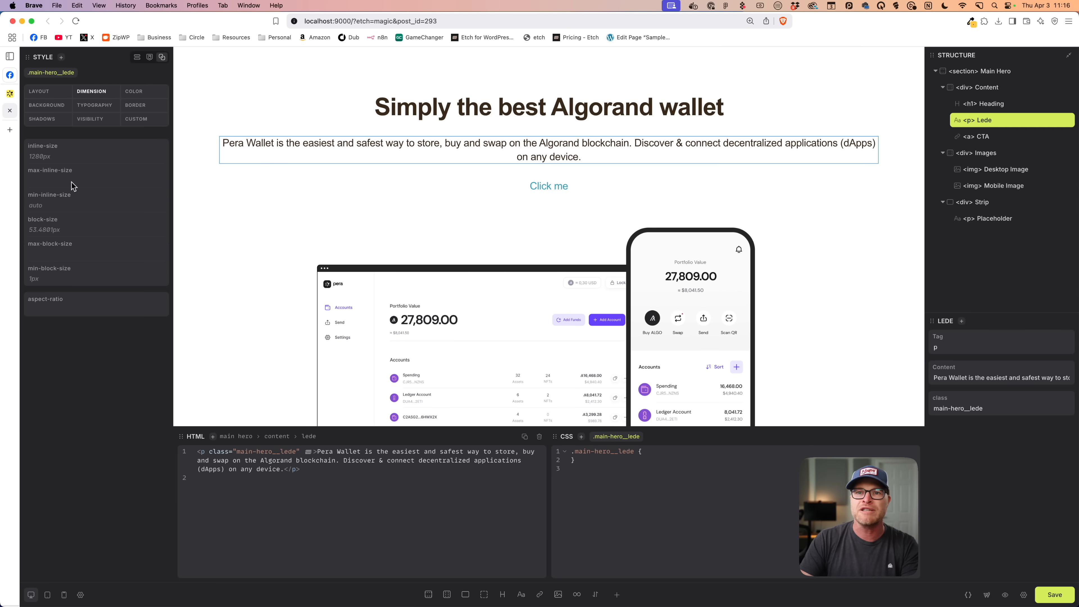
{"action": "type", "text": "50ch"}
{"action": "scroll", "coordinate": [425, 194], "scroll_direction": "down", "scroll_amount": 2}
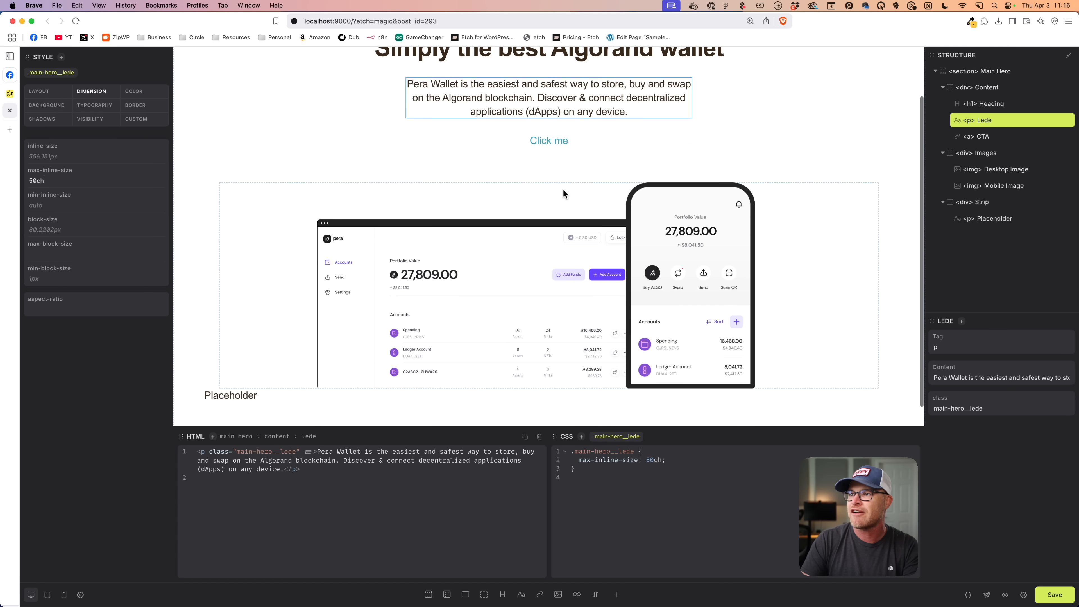
Add the class .btn--neutral to the CTA link
{"action": "left_click", "coordinate": [561, 139]}
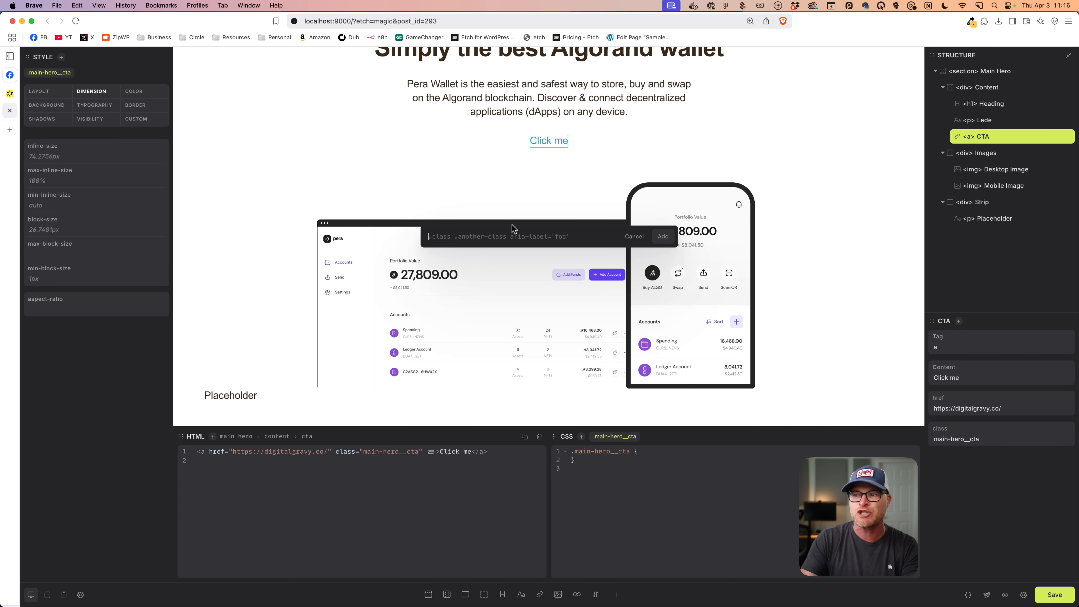
{"action": "type", "text": ".btn--neutral"}
{"action": "key", "text": "Return"}
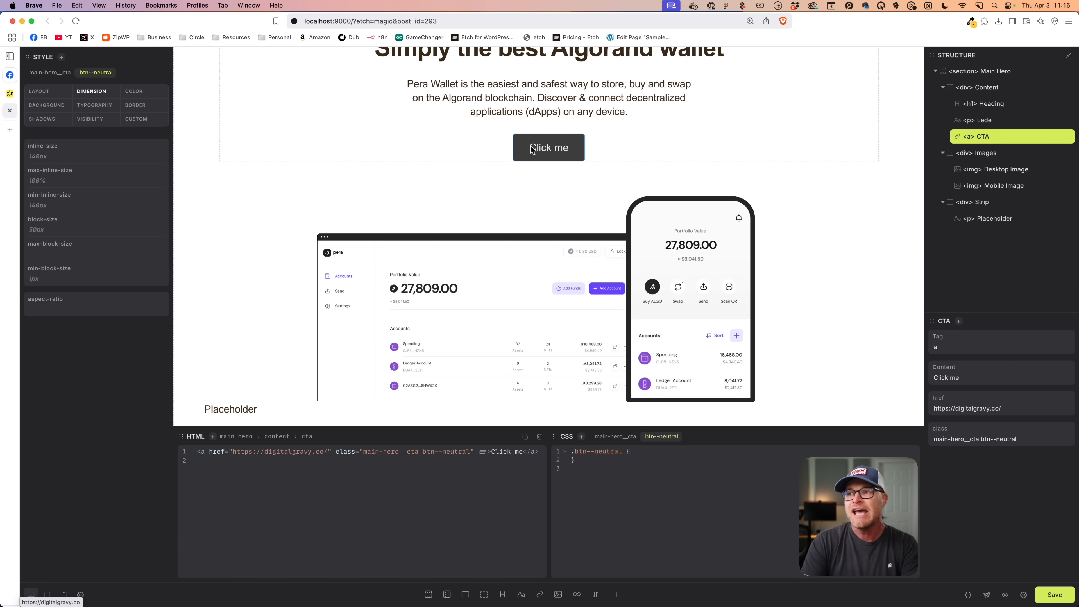
Change the CTA link's content to "Call to action"
{"action": "scroll", "coordinate": [530, 150], "scroll_direction": "up", "scroll_amount": 3}
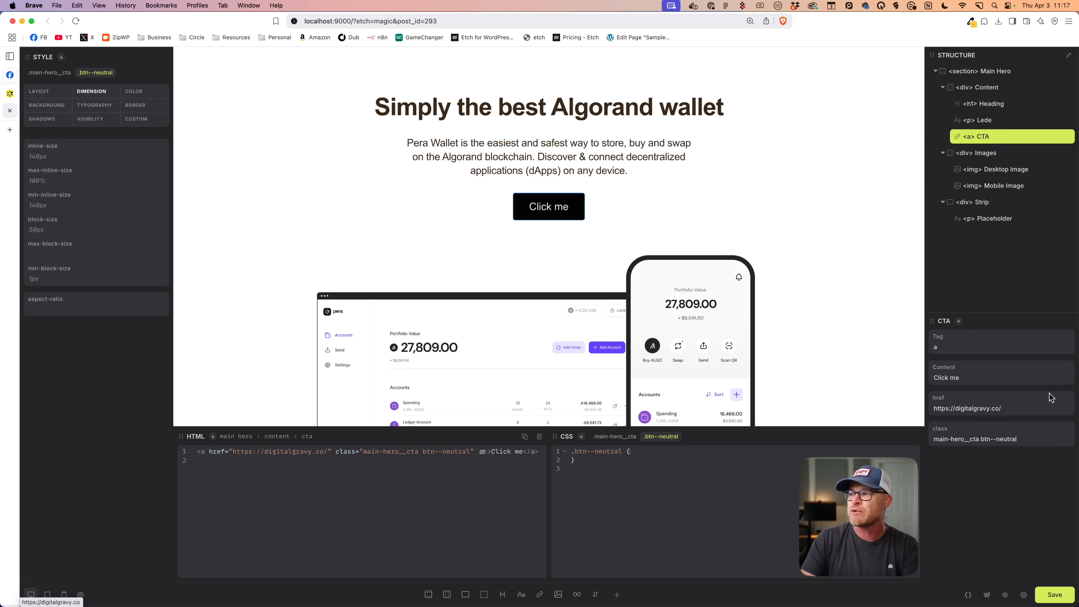
{"action": "triple_click", "coordinate": [1007, 378]}
{"action": "type", "text": "Call toa ction"}
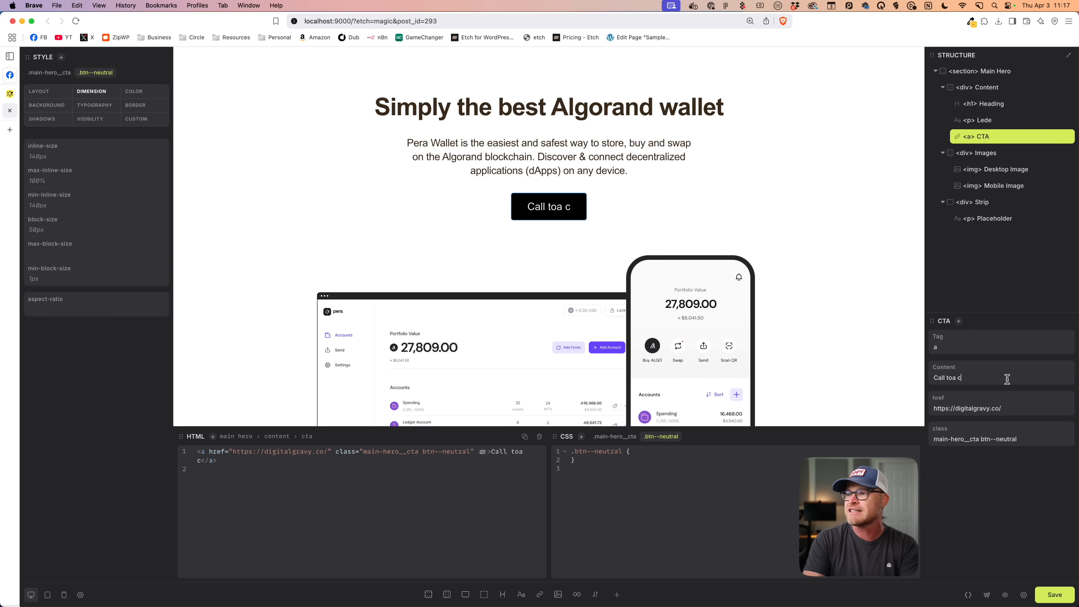
{"action": "key", "text": "BackSpace"}
{"action": "key", "text": "BackSpace"}
{"action": "key", "text": "BackSpace"}
{"action": "key", "text": "BackSpace"}
{"action": "key", "text": "BackSpace"}
{"action": "key", "text": "BackSpace"}
{"action": "key", "text": "BackSpace"}
{"action": "type", "text": "action"}
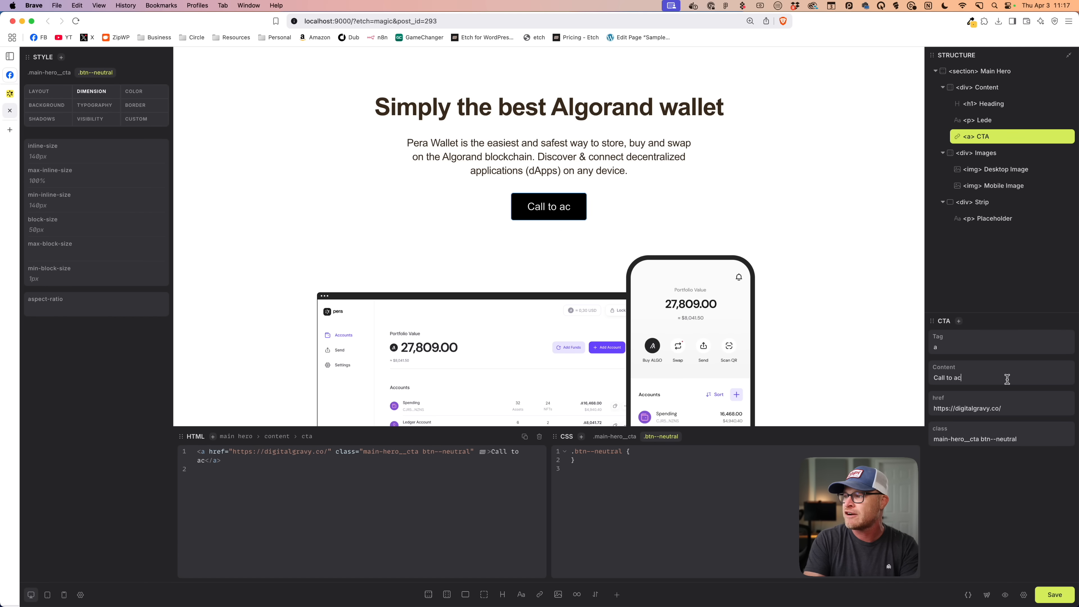
{"action": "scroll", "coordinate": [318, 255], "scroll_direction": "down", "scroll_amount": 4}
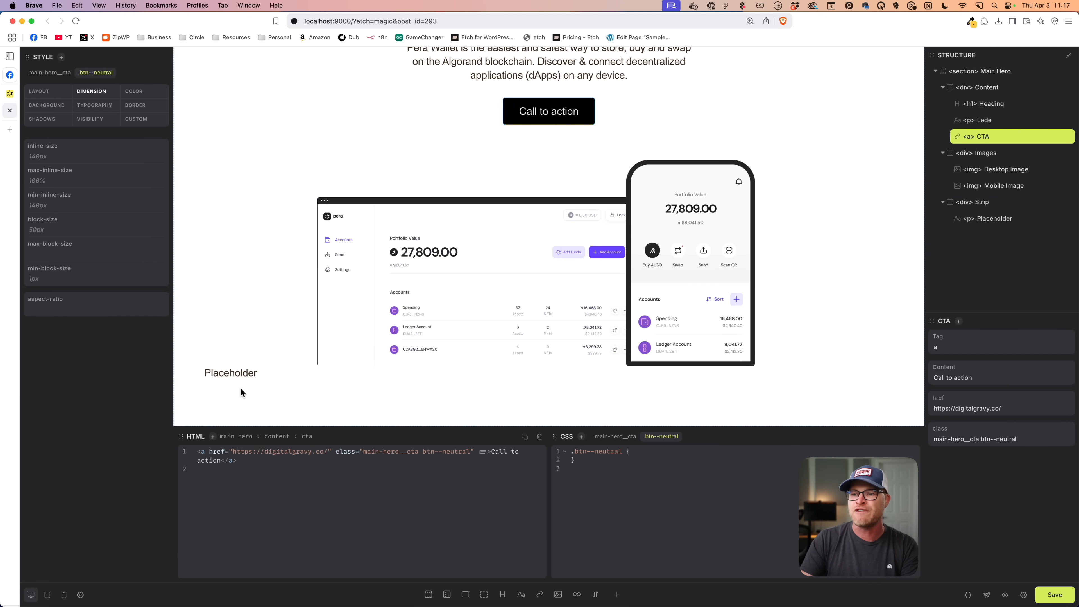
Set the Strip div's background color to var(--black)
{"action": "left_click", "coordinate": [284, 373]}
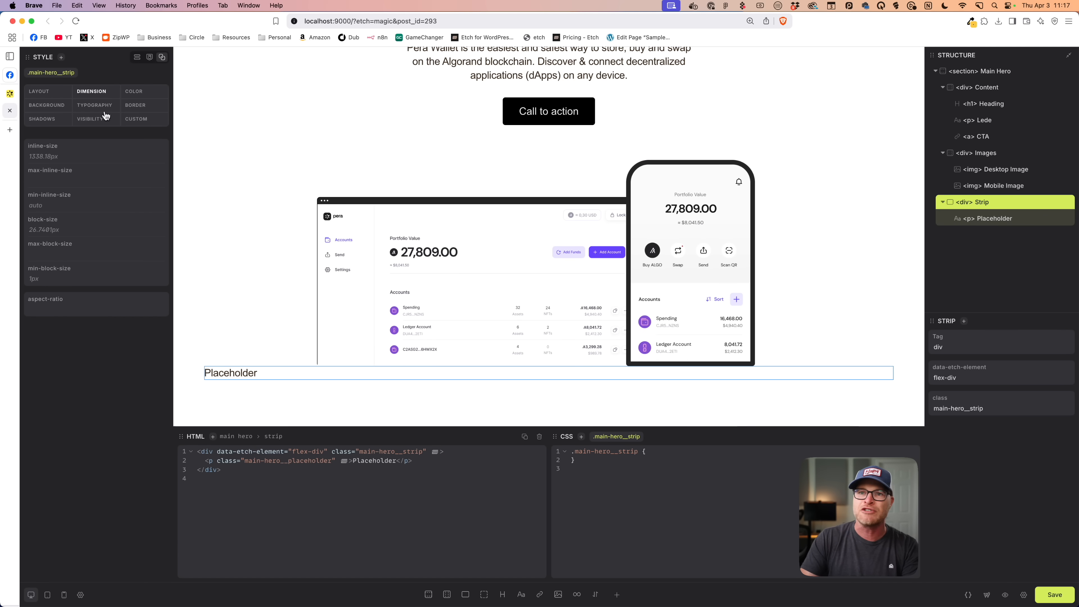
{"action": "left_click", "coordinate": [47, 105]}
{"action": "left_click", "coordinate": [64, 148]}
{"action": "type", "text": "var(--black)"}
Set the Strip div's padding to var(--space-s)
{"action": "left_click", "coordinate": [55, 92]}
{"action": "scroll", "coordinate": [101, 277], "scroll_direction": "down", "scroll_amount": 3}
{"action": "left_click", "coordinate": [76, 363]}
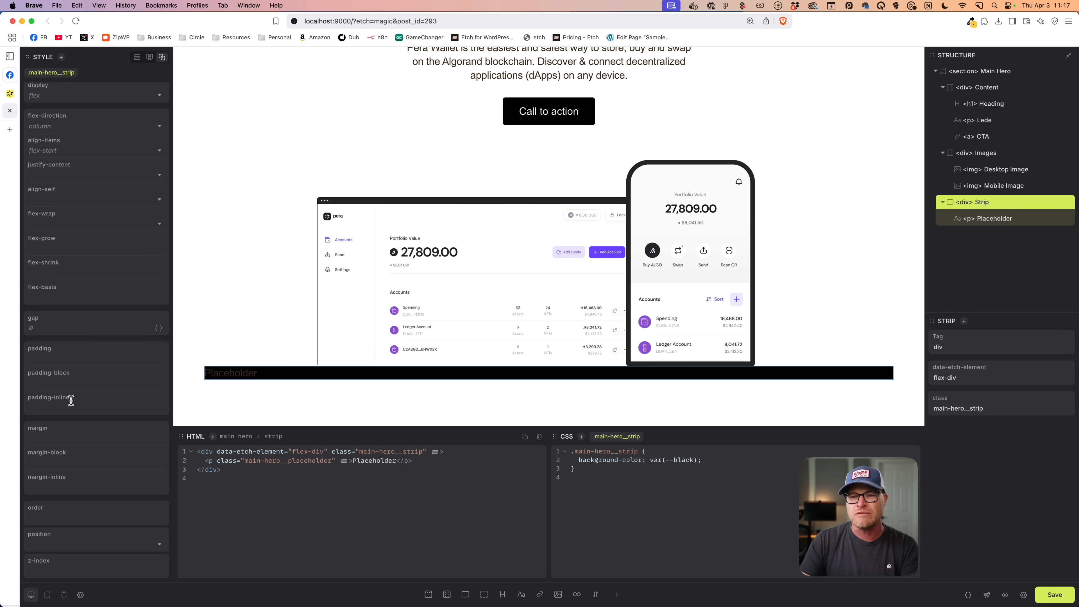
{"action": "type", "text": "var(--space-s)"}
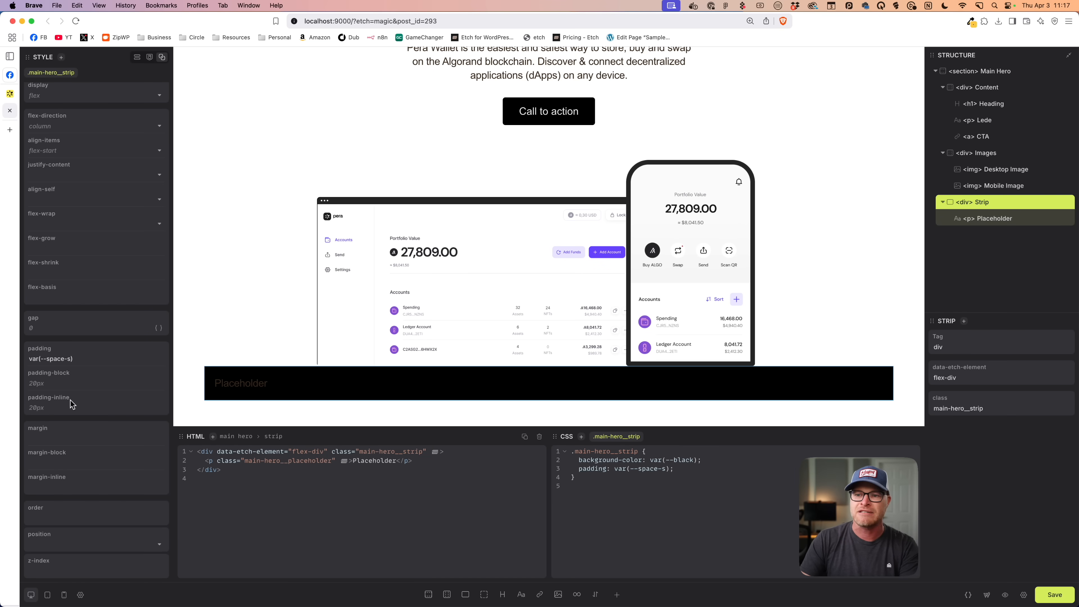
{"action": "scroll", "coordinate": [84, 136], "scroll_direction": "up", "scroll_amount": 3}
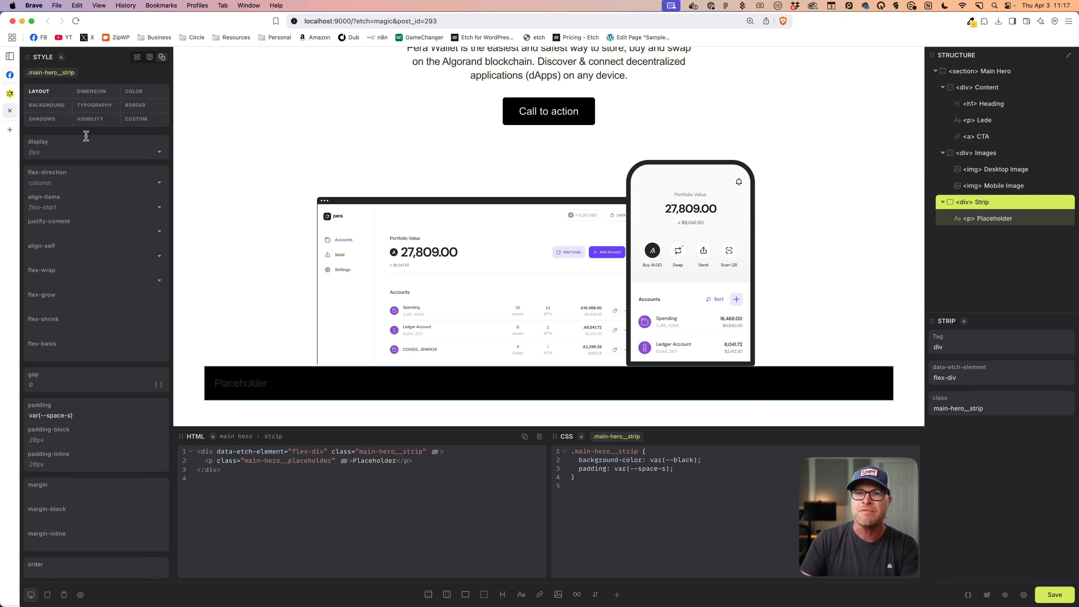
Set the Strip div's text color to var(--white)
{"action": "left_click", "coordinate": [94, 107]}
{"action": "left_click", "coordinate": [72, 153]}
{"action": "type", "text": "--white"}
{"action": "key", "text": "Return"}
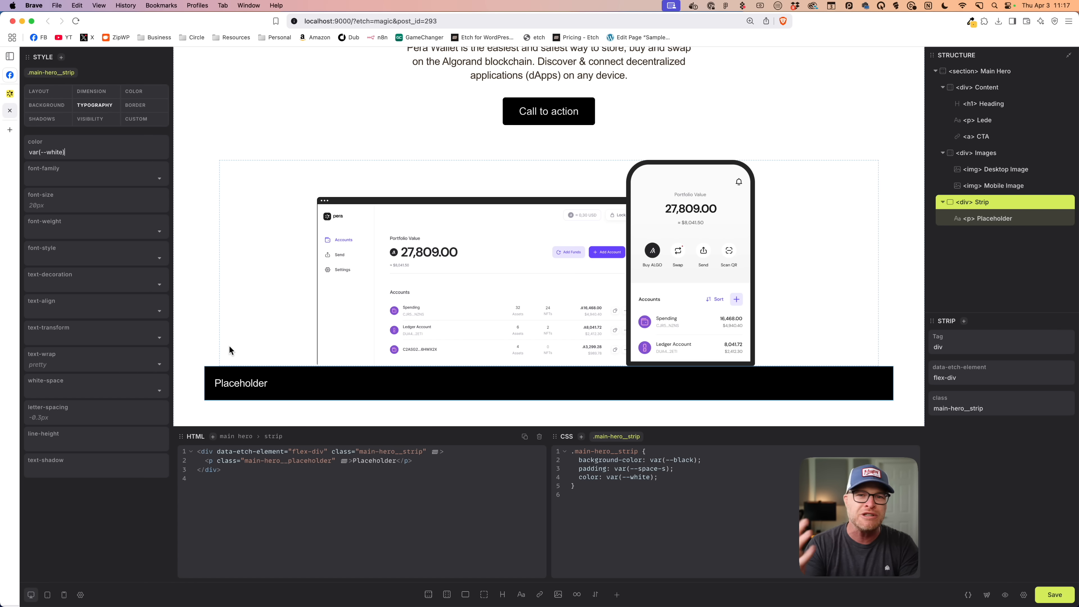
Add the class .breakout--full to the Strip div
{"action": "key", "text": "super+Return"}
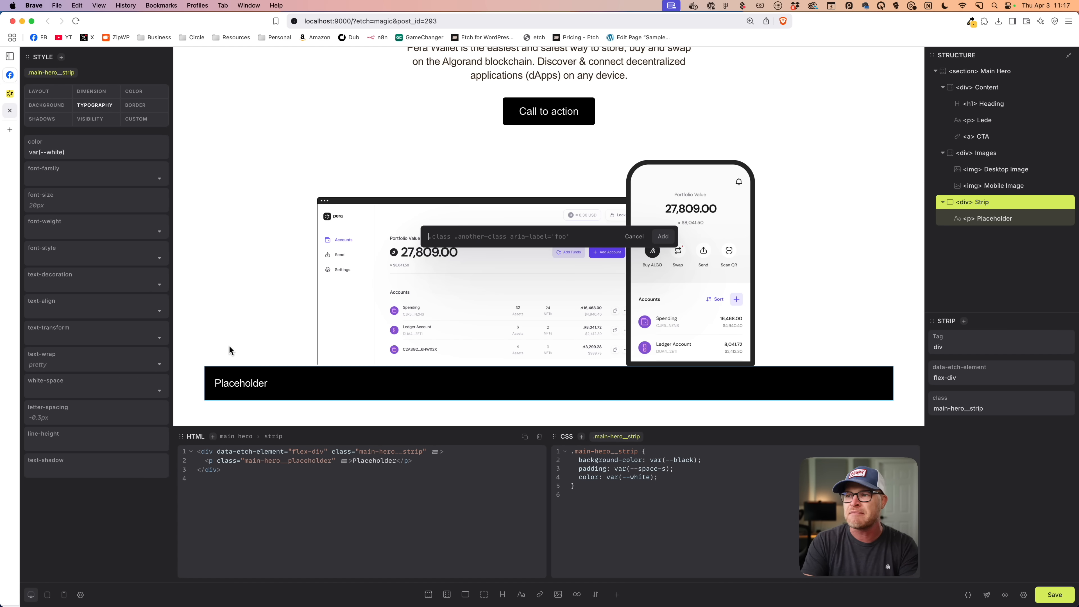
{"action": "type", "text": ".breakout--full"}
{"action": "key", "text": "Return"}
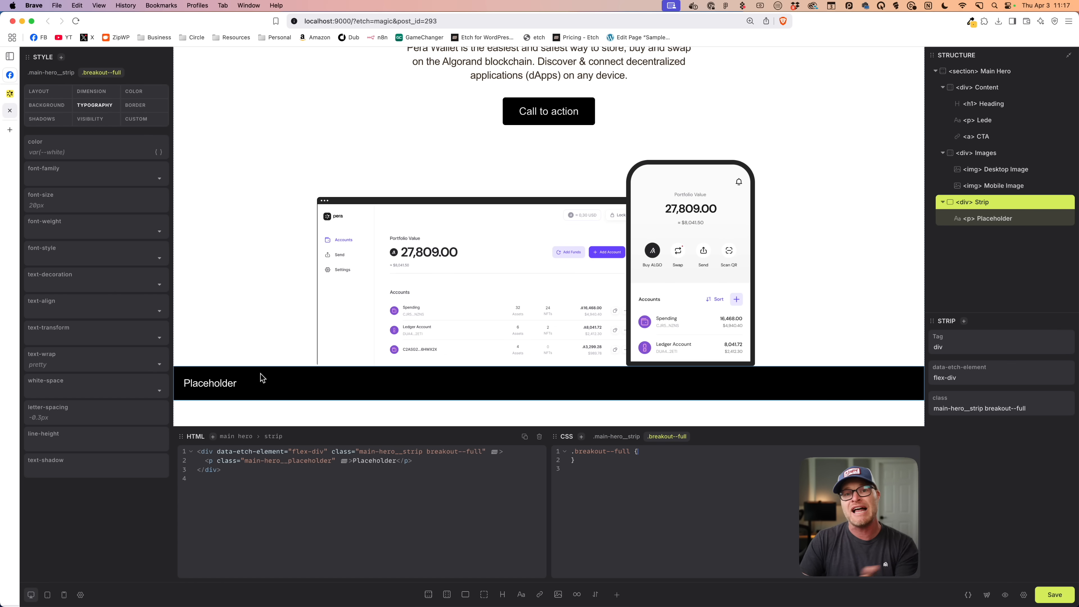
Set the Main Hero section's padding-block to var(--section-space-m) 0
{"action": "scroll", "coordinate": [300, 359], "scroll_direction": "down", "scroll_amount": 1}
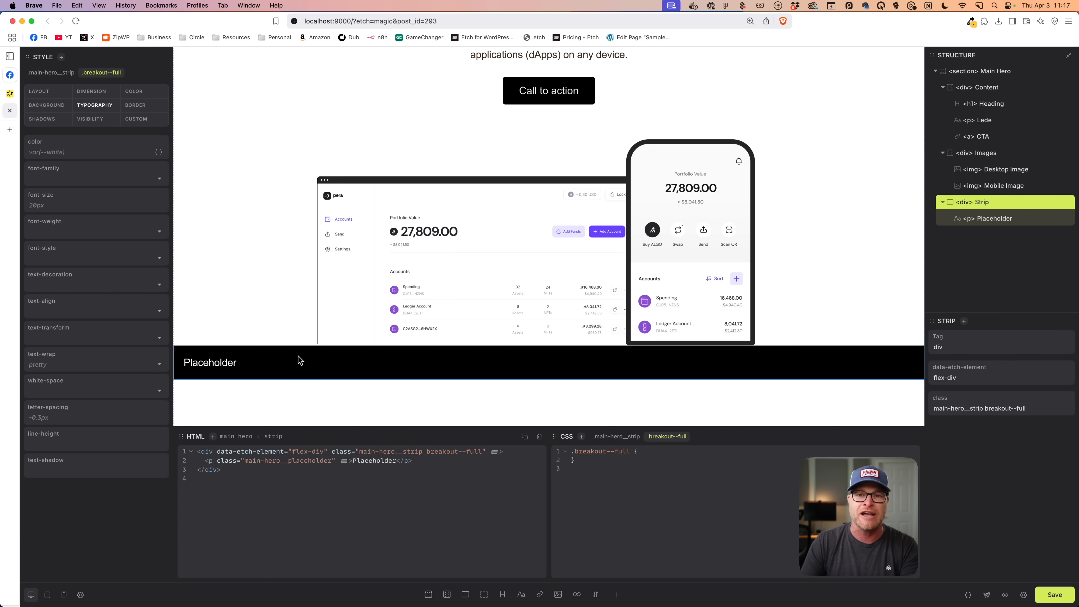
{"action": "left_click", "coordinate": [315, 398]}
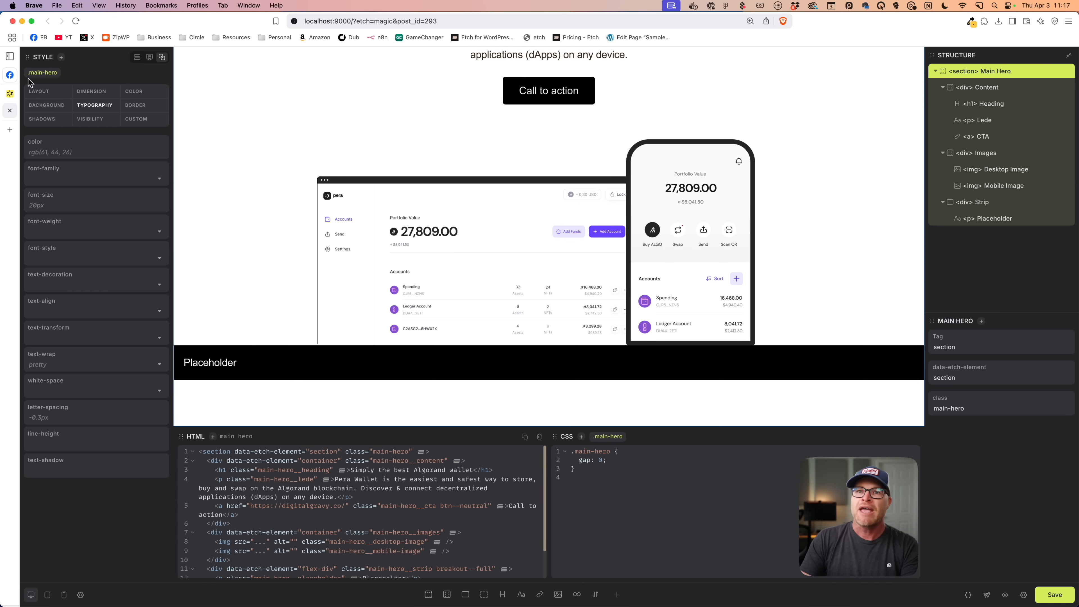
{"action": "left_click", "coordinate": [39, 91]}
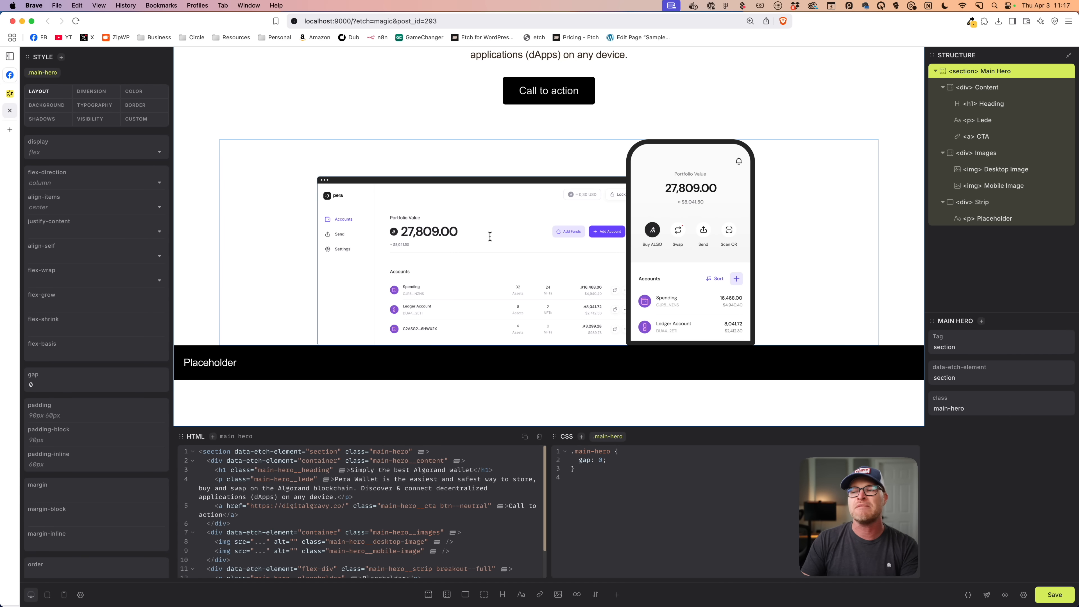
{"action": "scroll", "coordinate": [491, 242], "scroll_direction": "up", "scroll_amount": 3}
{"action": "scroll", "coordinate": [492, 240], "scroll_direction": "down", "scroll_amount": 3}
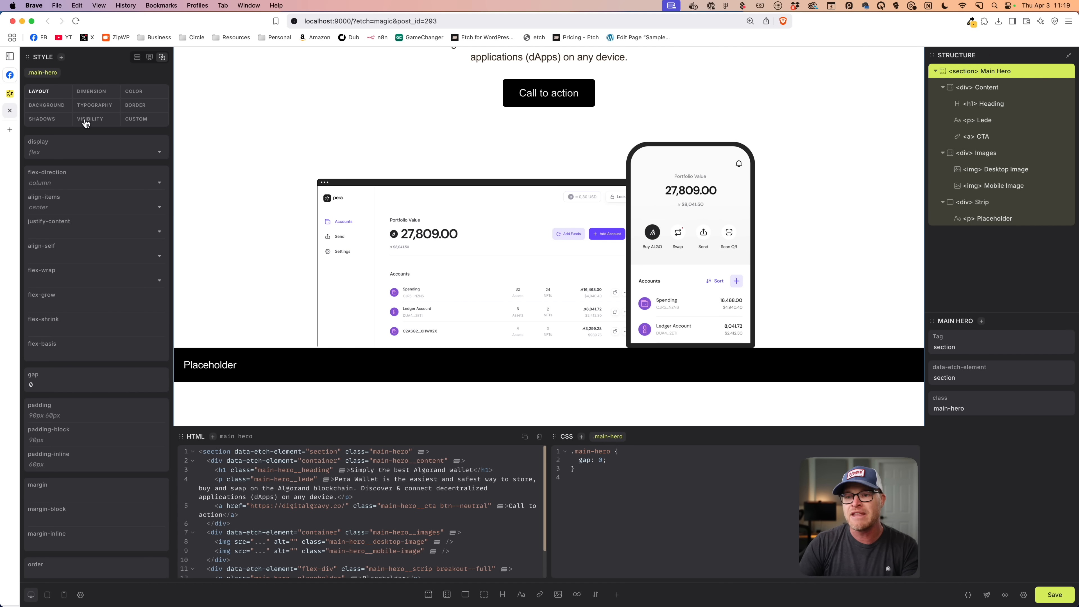
{"action": "scroll", "coordinate": [319, 419], "scroll_direction": "down", "scroll_amount": 1}
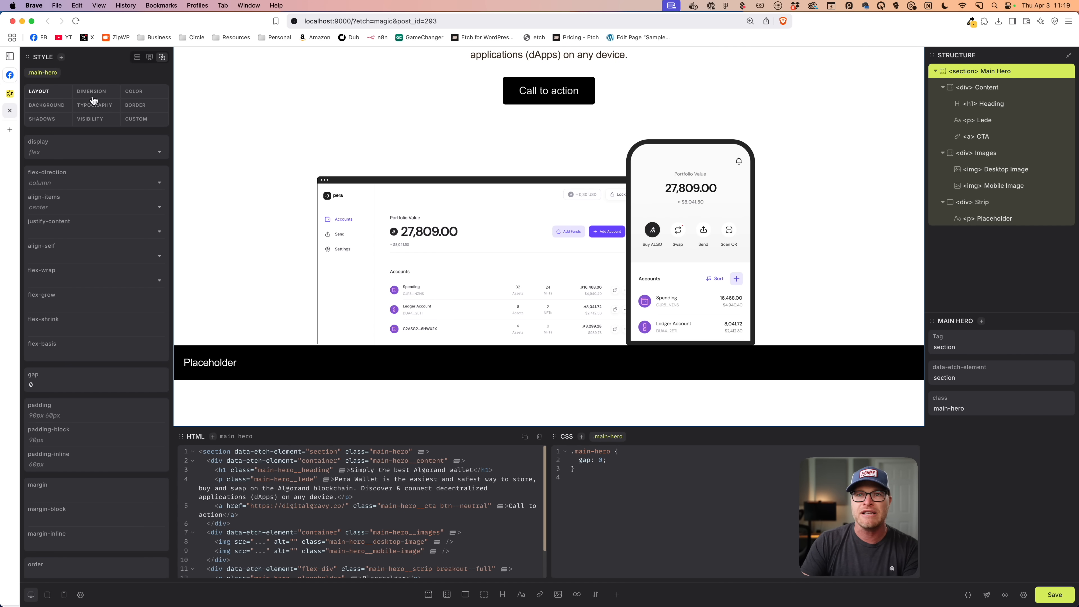
{"action": "scroll", "coordinate": [90, 335], "scroll_direction": "down", "scroll_amount": 3}
{"action": "left_click", "coordinate": [84, 385]}
{"action": "type", "text": "--section-space-m"}
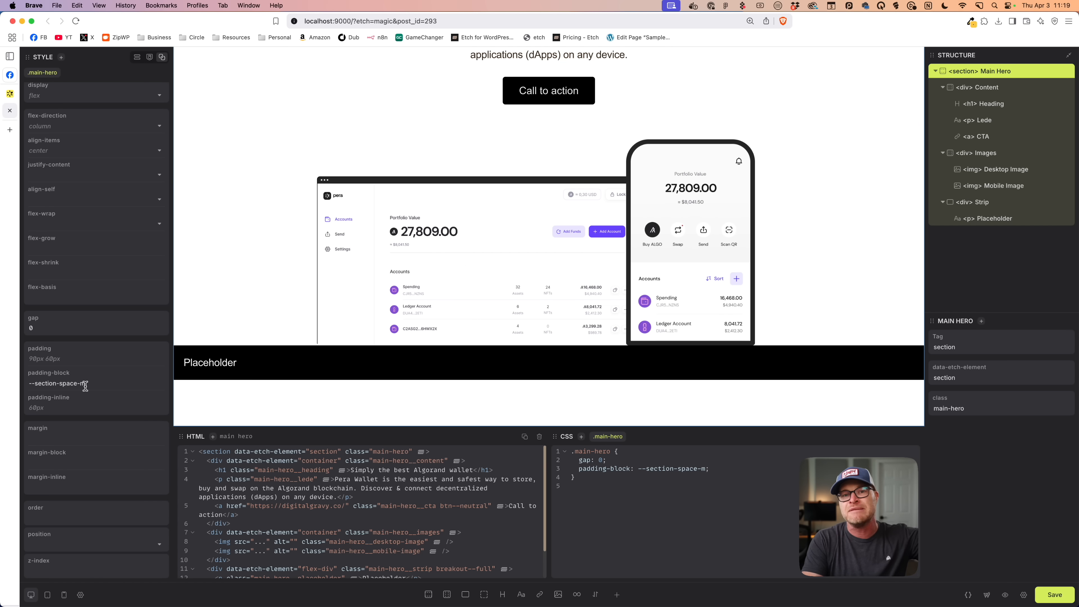
{"action": "type", "text": " 0"}
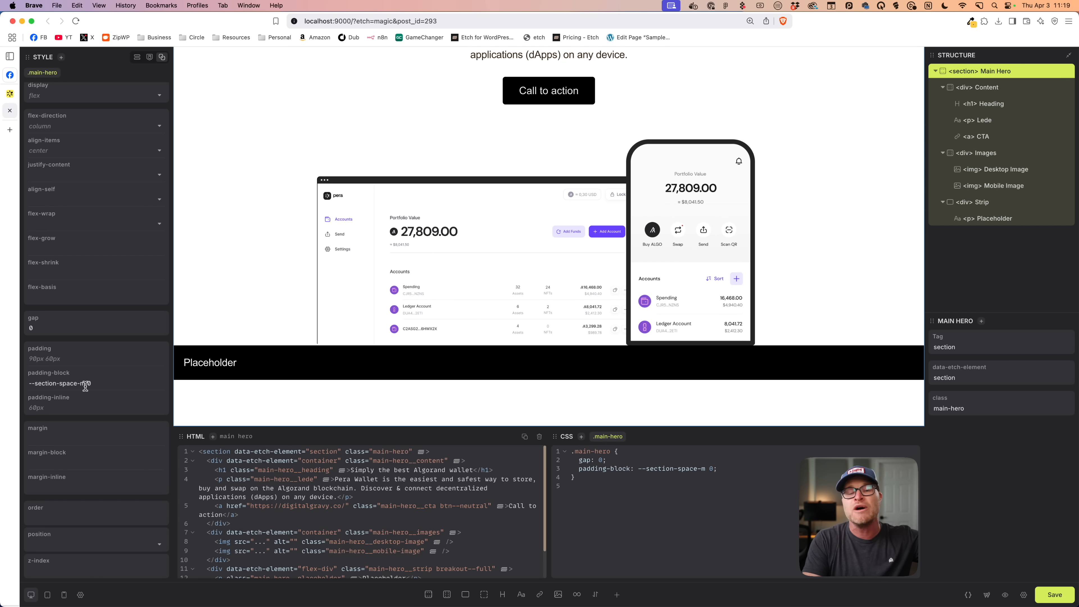
{"action": "key", "text": "Return"}
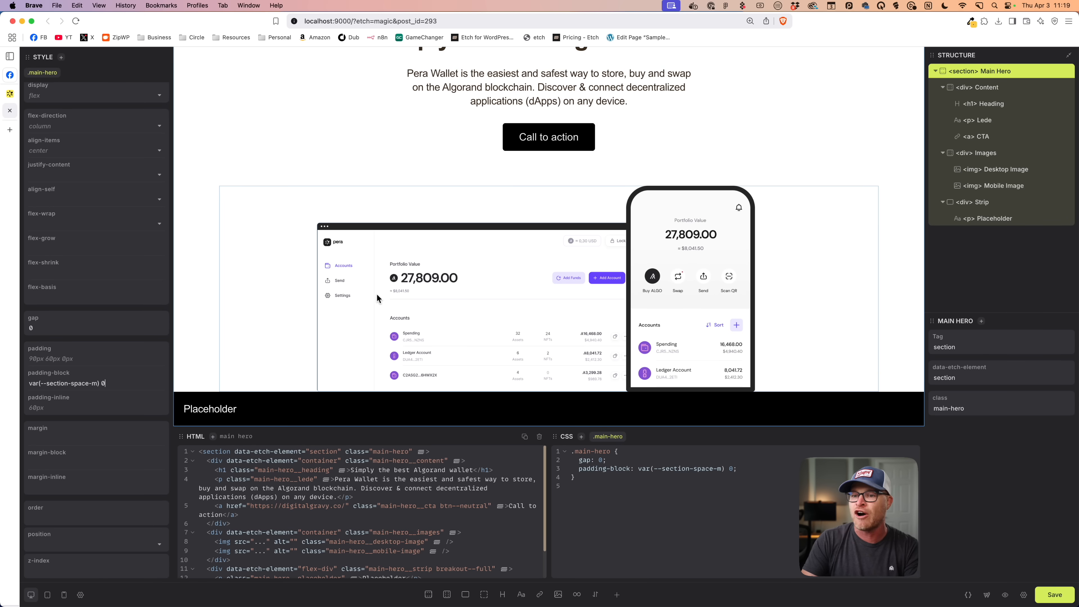
Save the hero page and open its front-end view
{"action": "scroll", "coordinate": [372, 286], "scroll_direction": "up", "scroll_amount": 3}
{"action": "scroll", "coordinate": [391, 335], "scroll_direction": "down", "scroll_amount": 3}
{"action": "scroll", "coordinate": [398, 345], "scroll_direction": "up", "scroll_amount": 3}
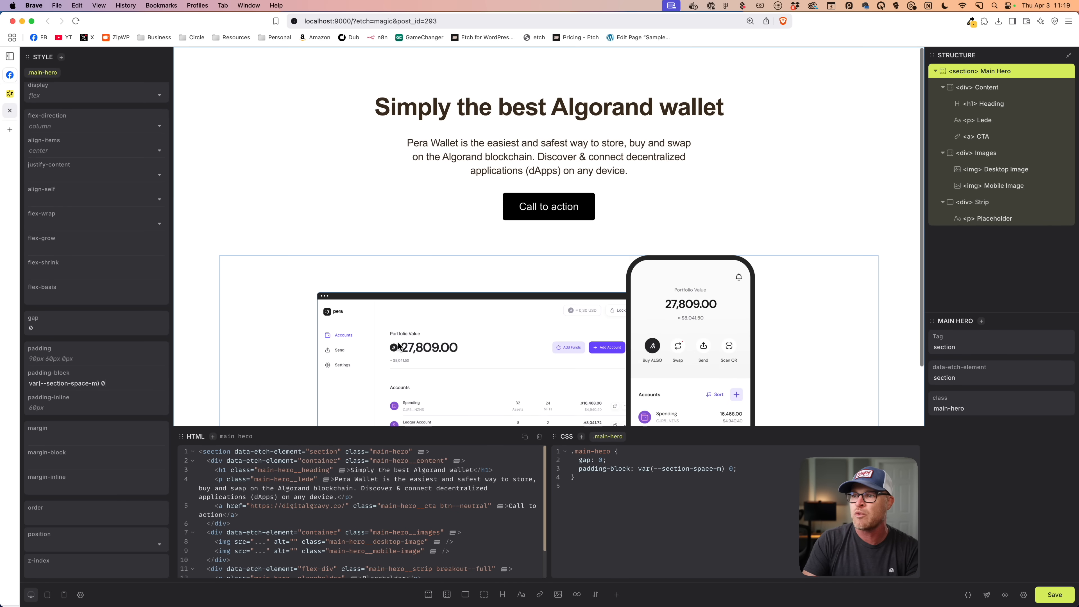
{"action": "key", "text": "super+s"}
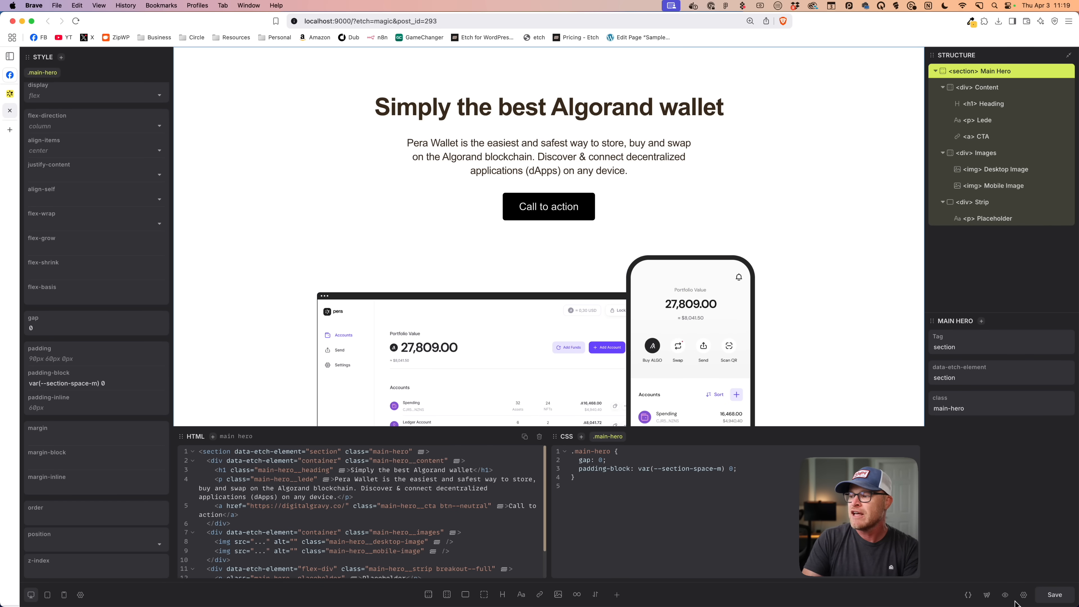
{"action": "left_click", "coordinate": [1004, 594]}
{"action": "scroll", "coordinate": [827, 242], "scroll_direction": "down", "scroll_amount": 1}
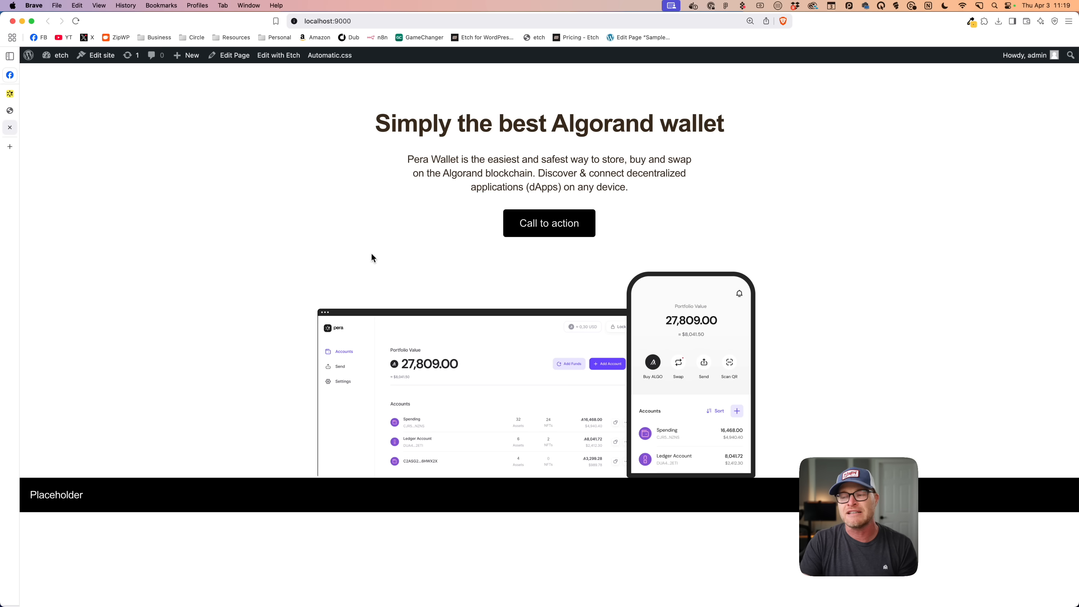
Return to the Etch editor and open the Home page in the WordPress block editor
{"action": "left_click", "coordinate": [11, 109]}
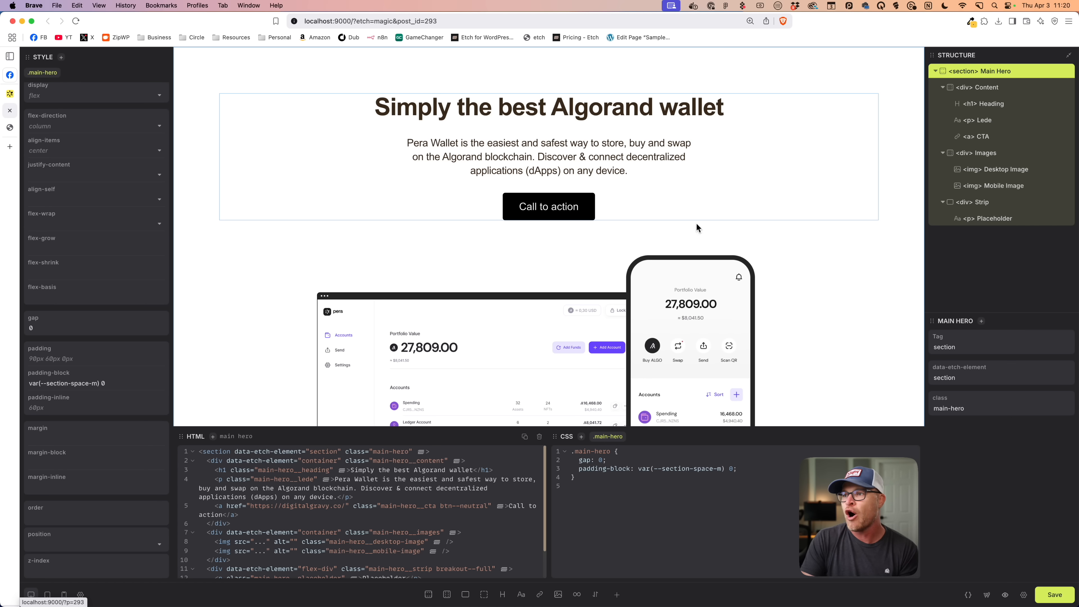
{"action": "left_click", "coordinate": [987, 596]}
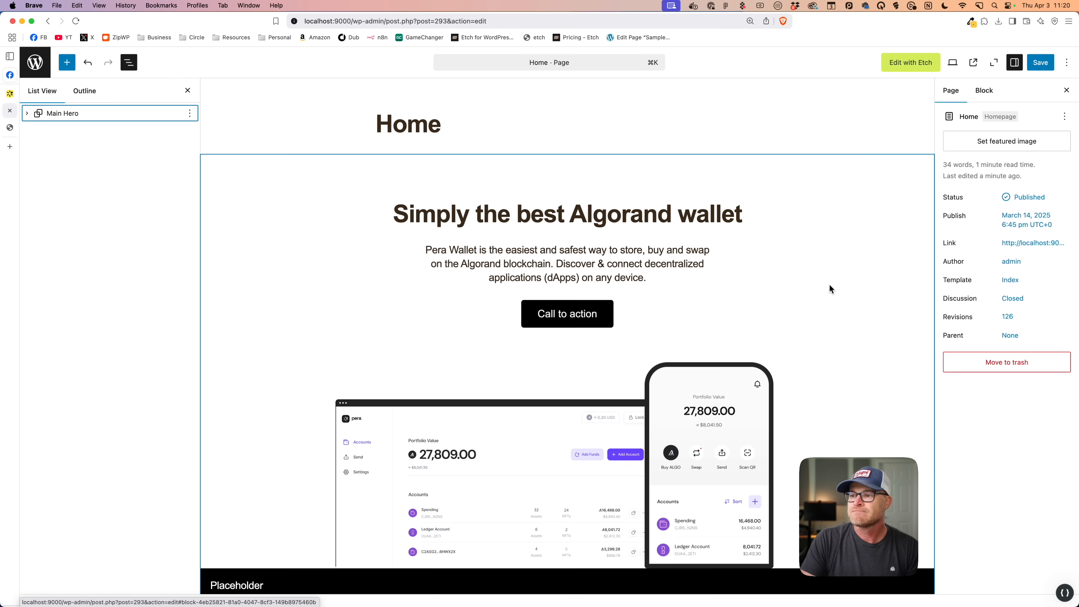
{"action": "scroll", "coordinate": [830, 285], "scroll_direction": "down", "scroll_amount": 3}
{"action": "scroll", "coordinate": [830, 285], "scroll_direction": "up", "scroll_amount": 3}
{"action": "scroll", "coordinate": [828, 283], "scroll_direction": "down", "scroll_amount": 3}
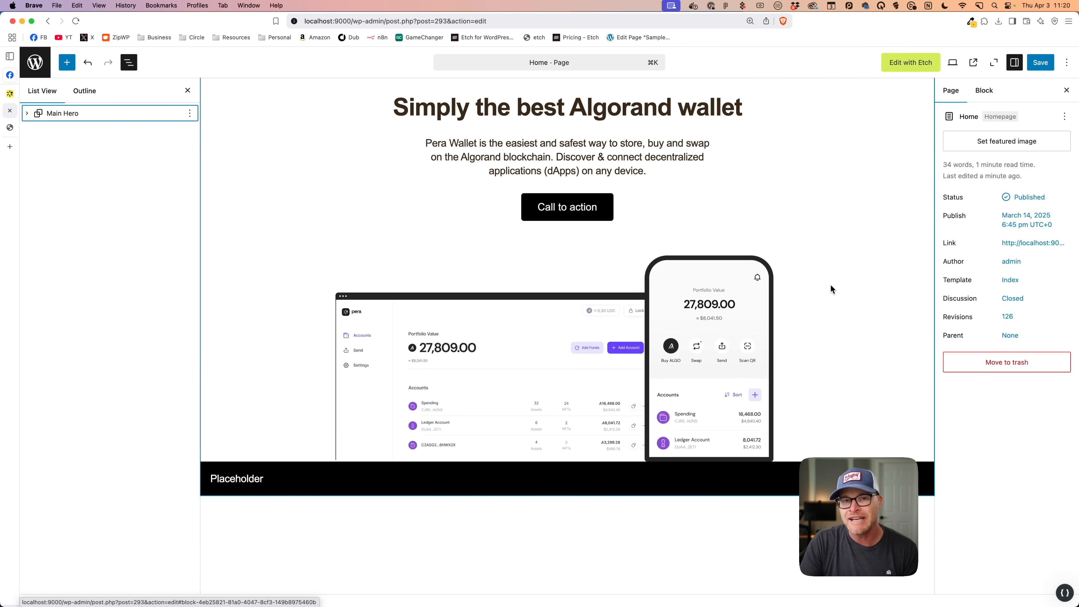
{"action": "scroll", "coordinate": [829, 284], "scroll_direction": "up", "scroll_amount": 3}
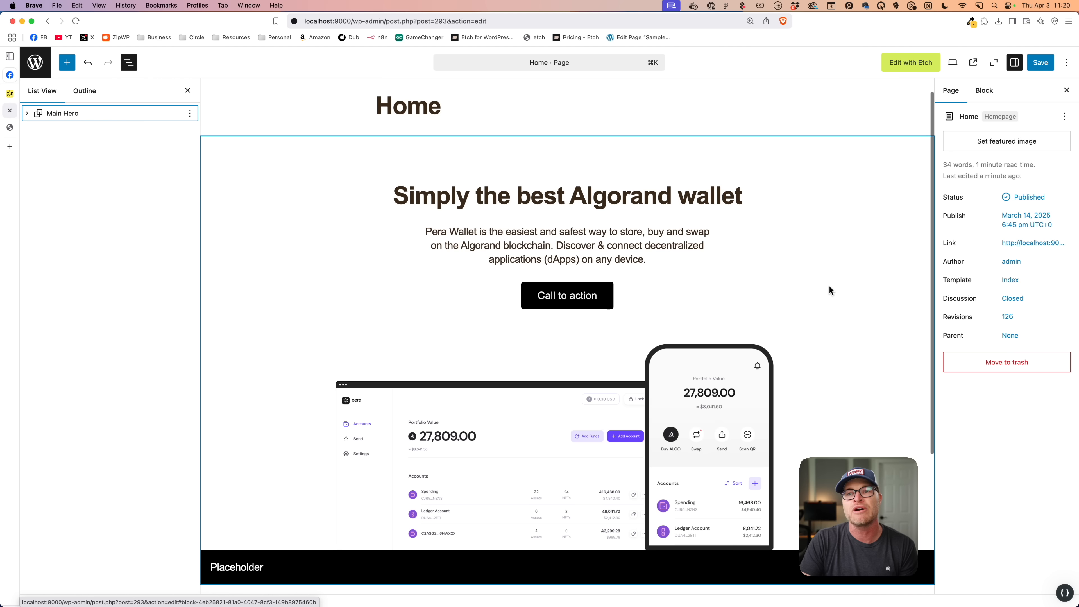
Expand the Main Hero, Content, Images, Strip and Buttons blocks and examine the CTA button's block settings
{"action": "left_click", "coordinate": [28, 114]}
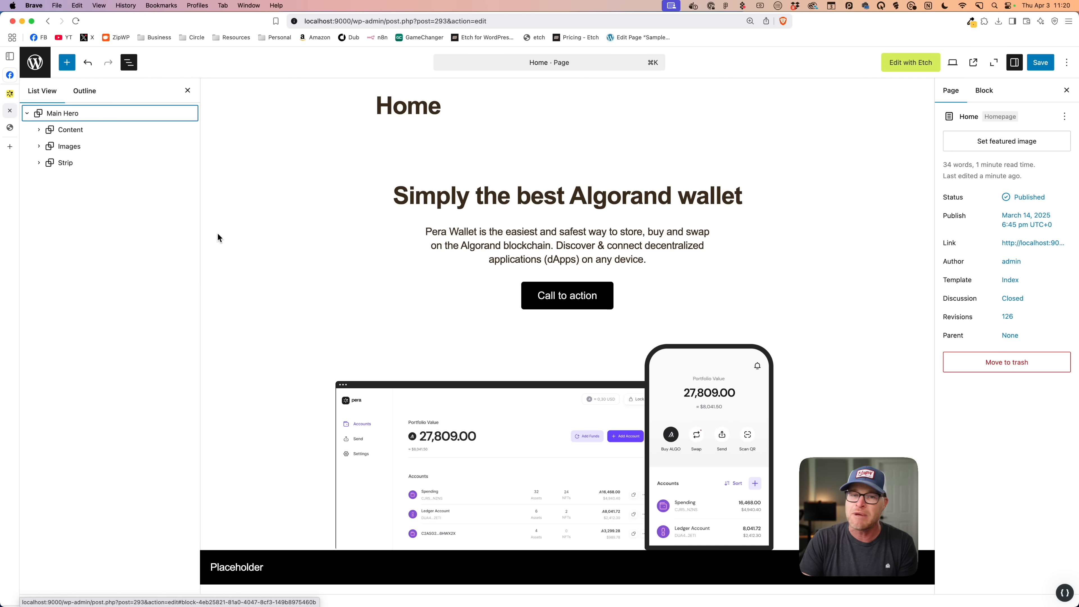
{"action": "left_click", "coordinate": [39, 129]}
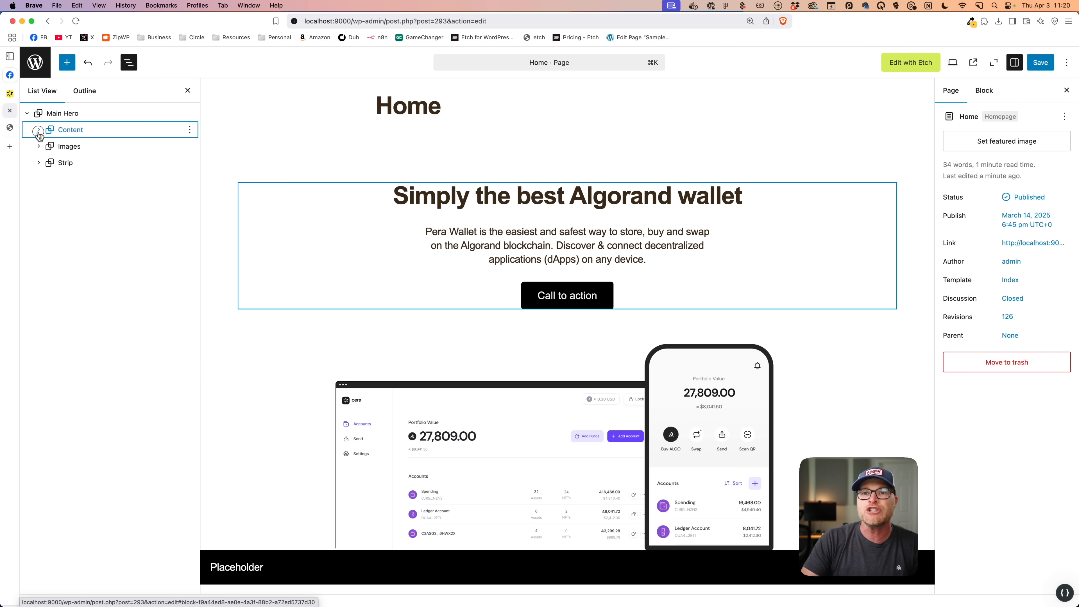
{"action": "left_click", "coordinate": [39, 195]}
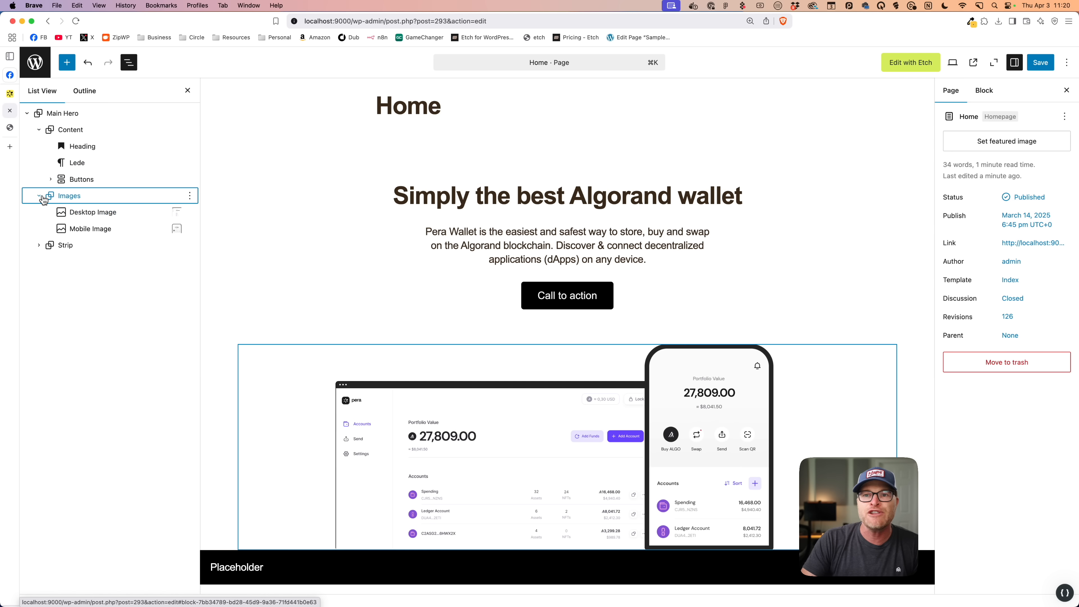
{"action": "left_click", "coordinate": [39, 245]}
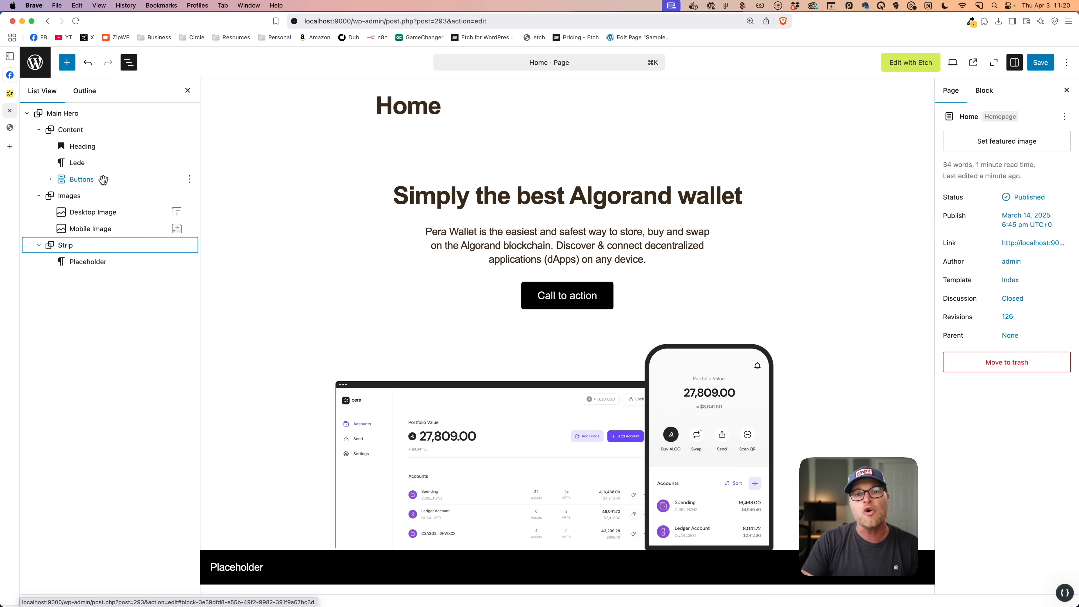
{"action": "left_click", "coordinate": [50, 179]}
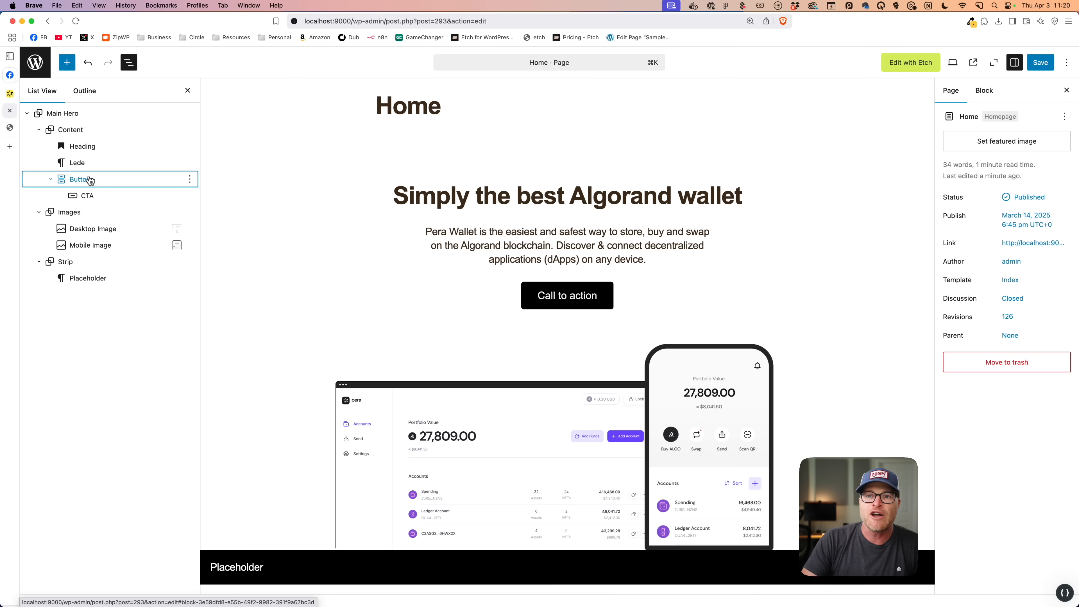
{"action": "left_click", "coordinate": [100, 195]}
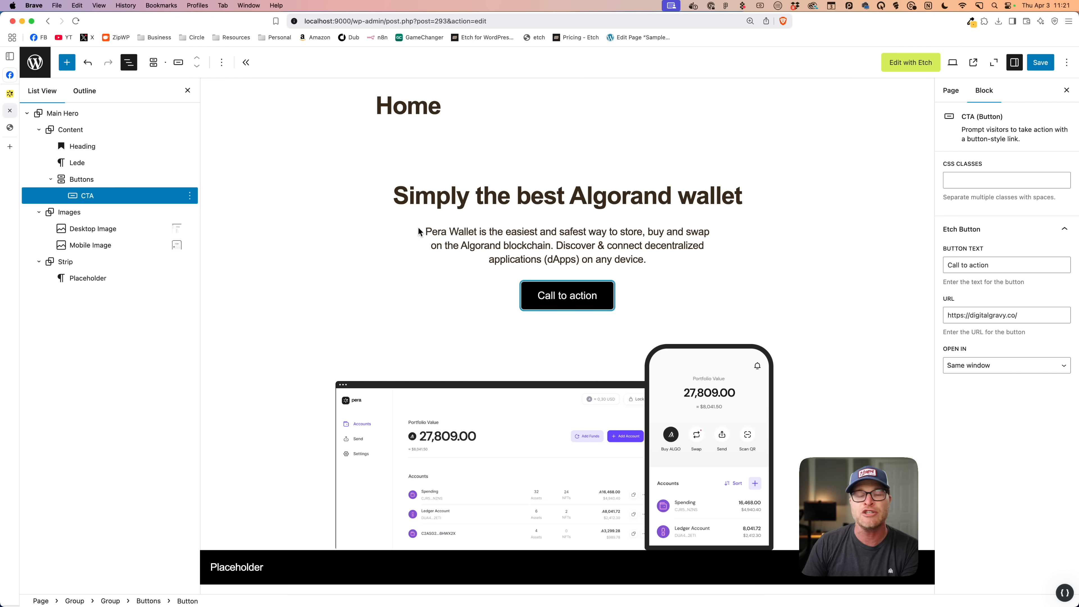
{"action": "scroll", "coordinate": [425, 281], "scroll_direction": "down", "scroll_amount": 5}
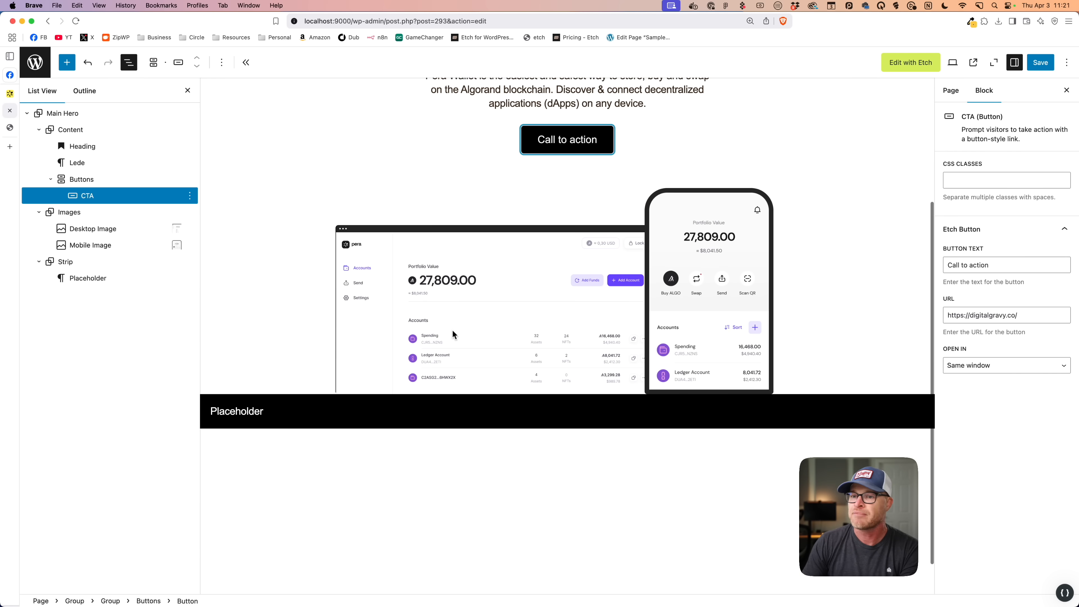
{"action": "scroll", "coordinate": [720, 206], "scroll_direction": "up", "scroll_amount": 5}
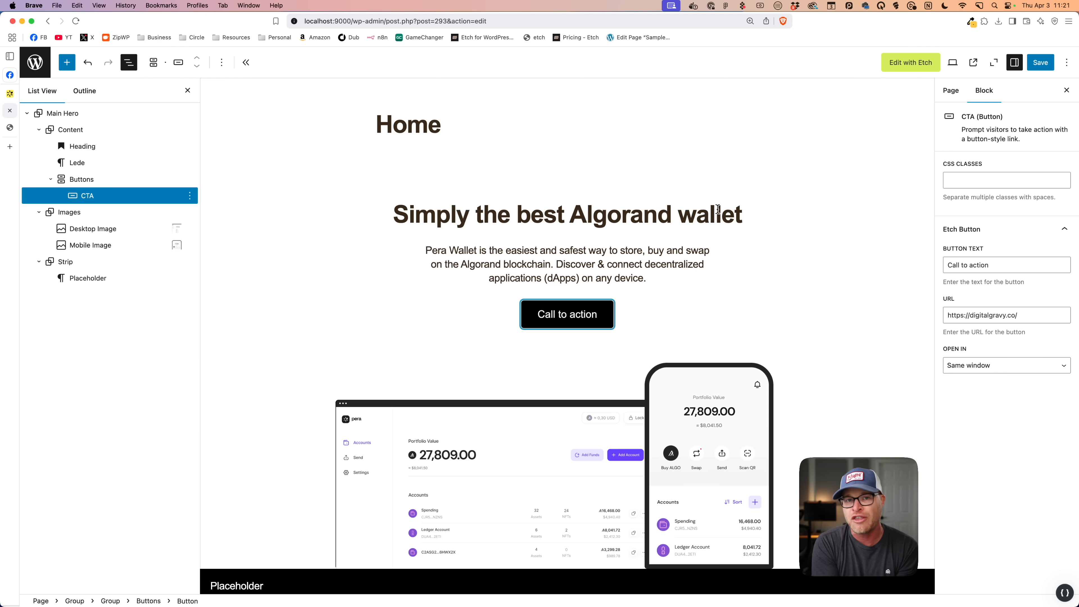
Replace the hero heading's text with "Change this headline?" and save the page
{"action": "left_click", "coordinate": [107, 228]}
{"action": "triple_click", "coordinate": [570, 211]}
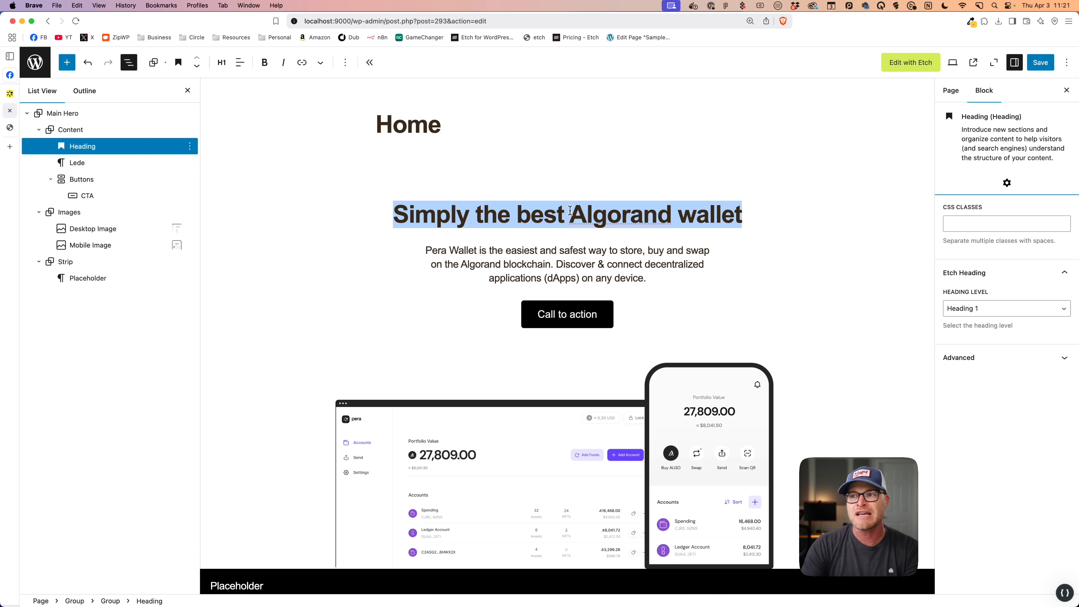
{"action": "type", "text": "Change this headline?"}
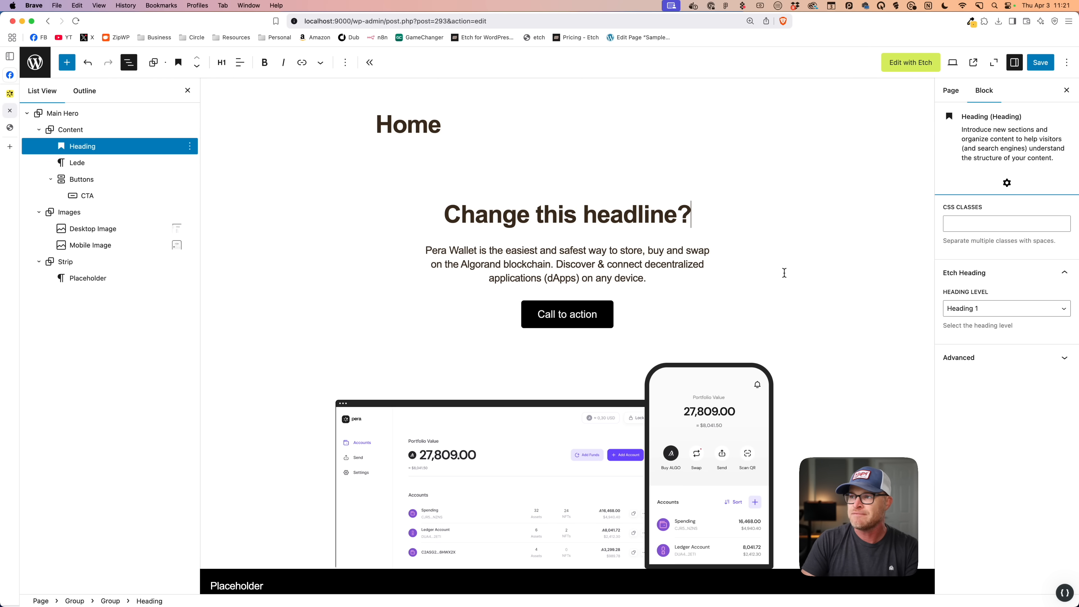
{"action": "left_click", "coordinate": [1040, 63]}
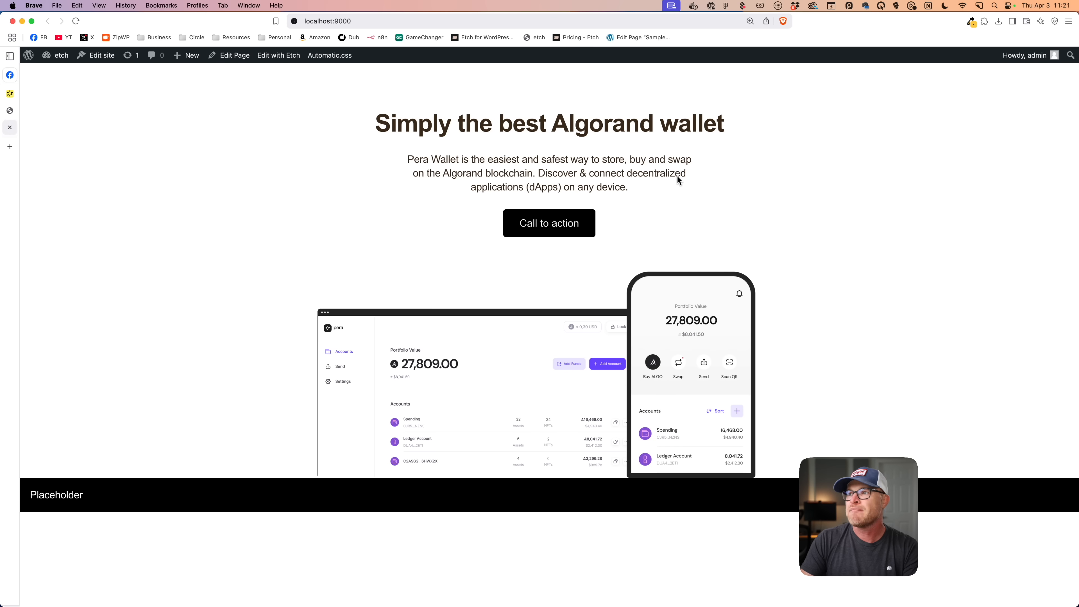
Reload the front-end page to check the new headline and open the page in Etch
{"action": "key", "text": "super+r"}
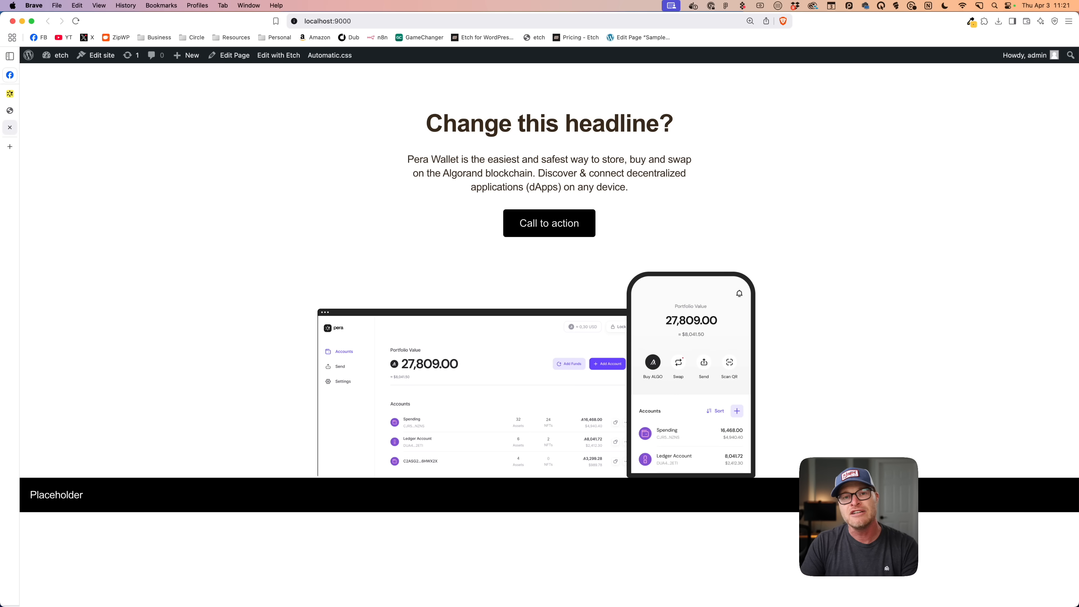
{"action": "left_click", "coordinate": [274, 60]}
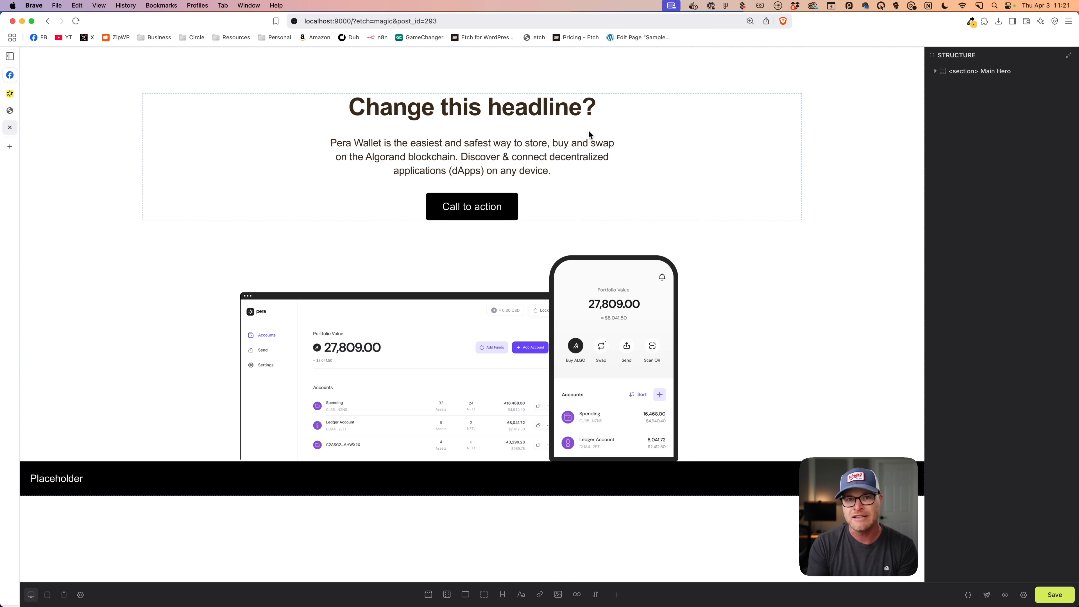
{"action": "left_click", "coordinate": [463, 205]}
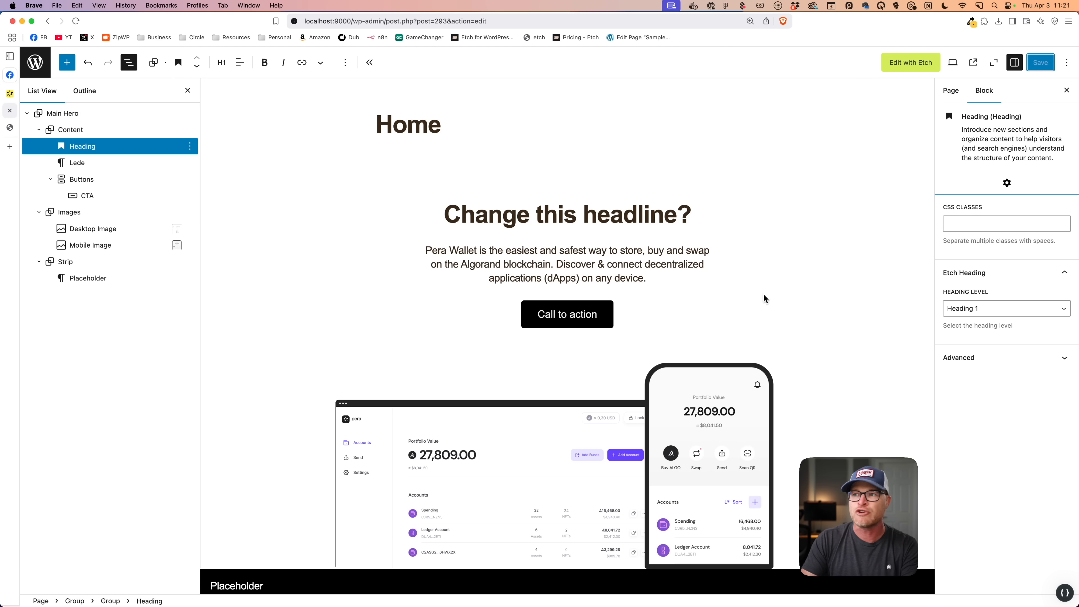
{"action": "left_click", "coordinate": [549, 314]}
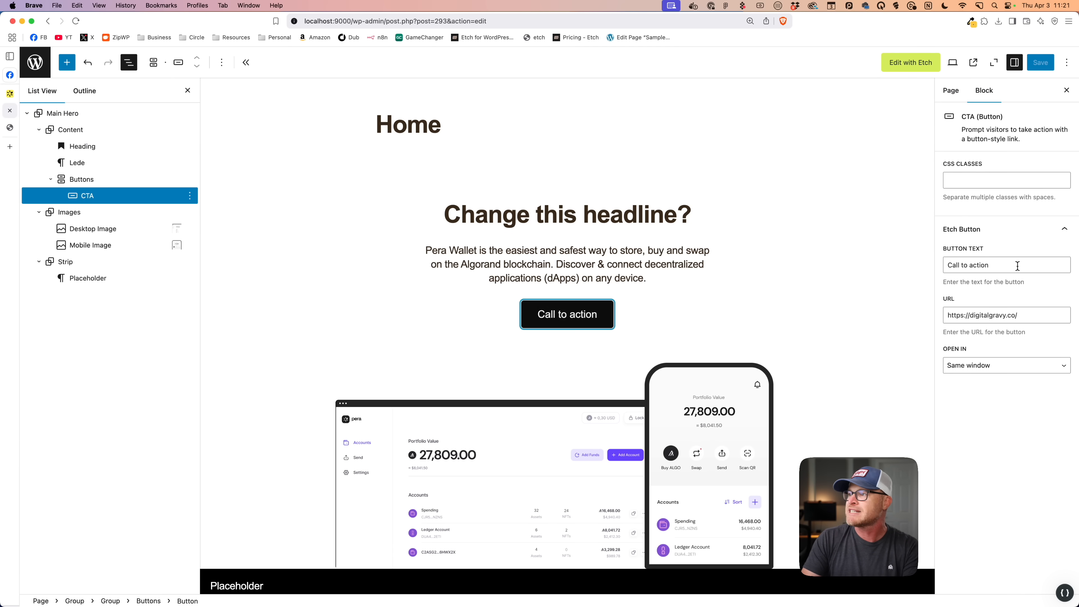
{"action": "triple_click", "coordinate": [1016, 314]}
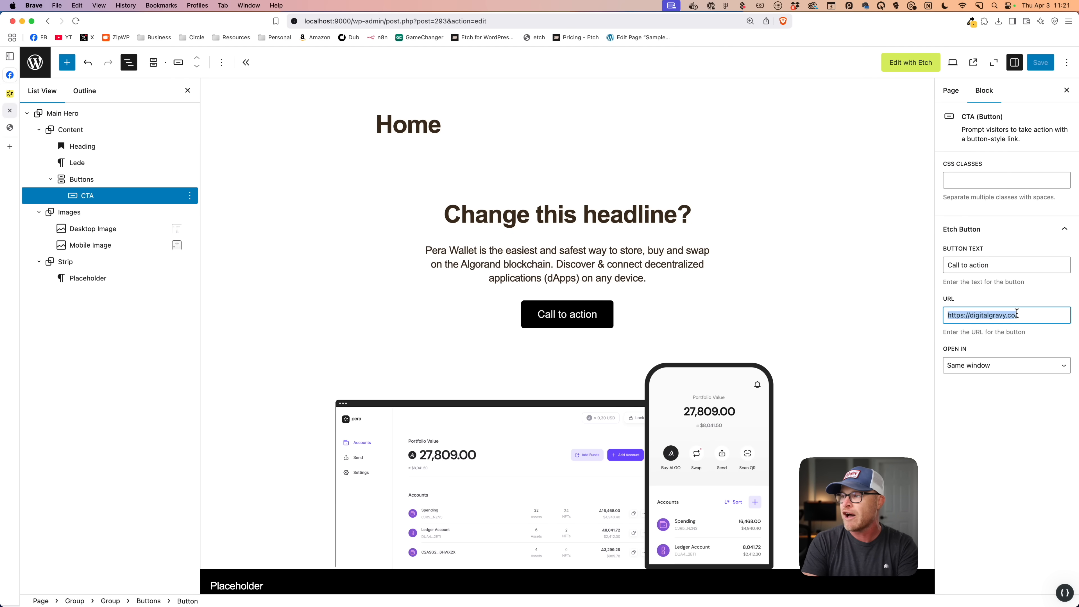
{"action": "type", "text": "https://etchwp.com/pricing/"}
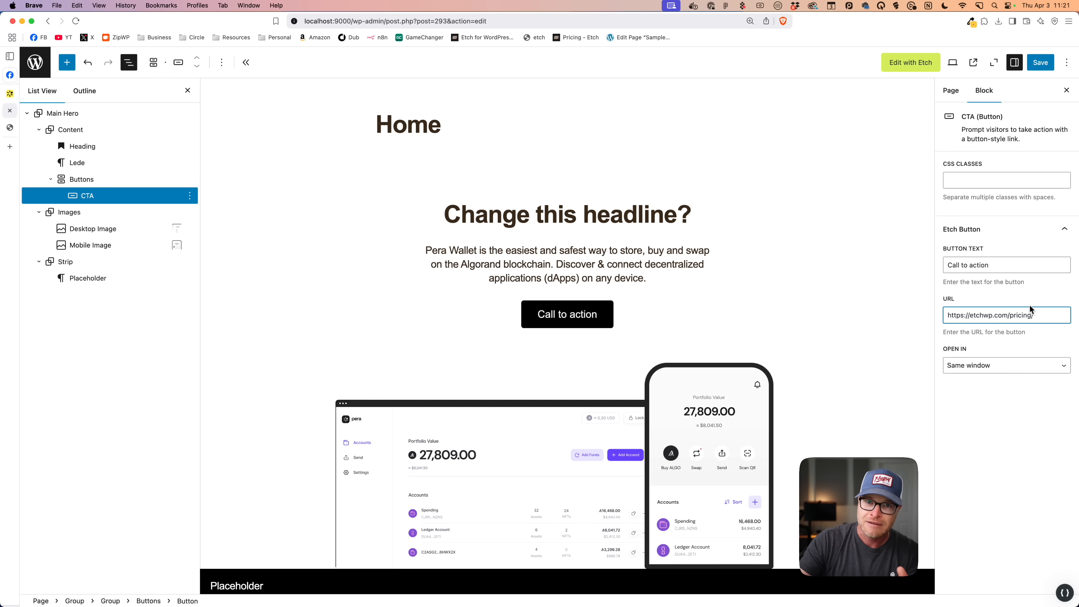
Change the CTA button's text to "Buy Etch" and save the page
{"action": "left_click", "coordinate": [1015, 265]}
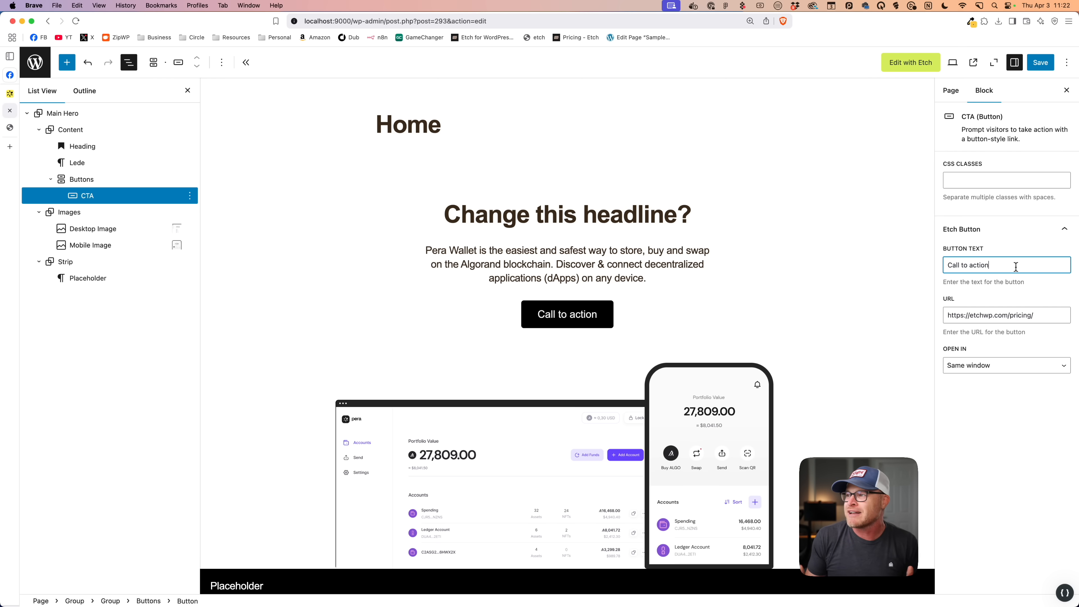
{"action": "key", "text": "super+a"}
{"action": "type", "text": "Buy ETch"}
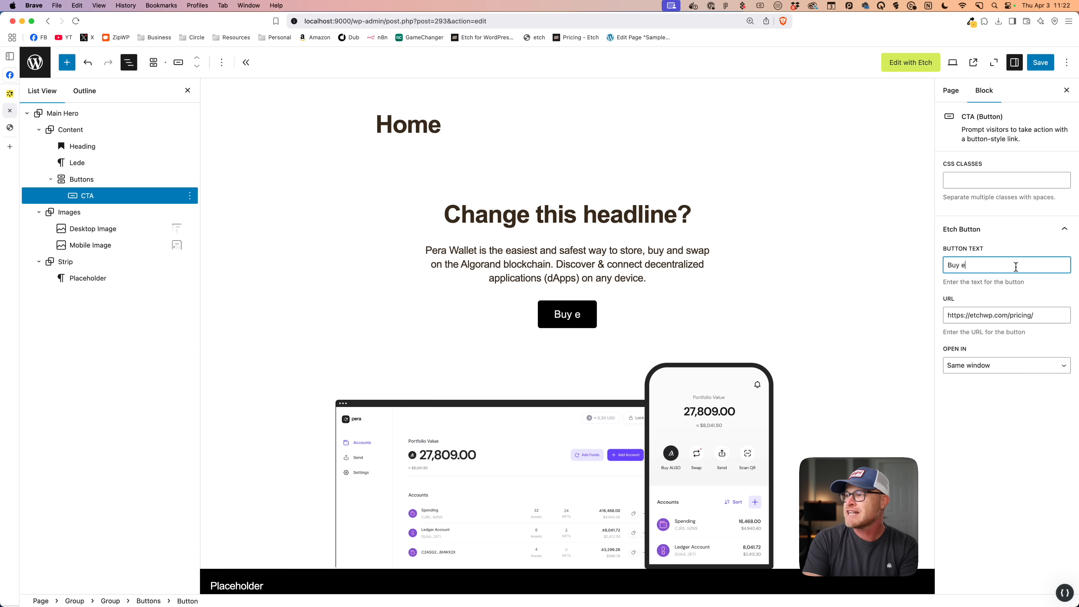
{"action": "key", "text": "BackSpace"}
{"action": "key", "text": "BackSpace"}
{"action": "key", "text": "BackSpace"}
{"action": "type", "text": "tch"}
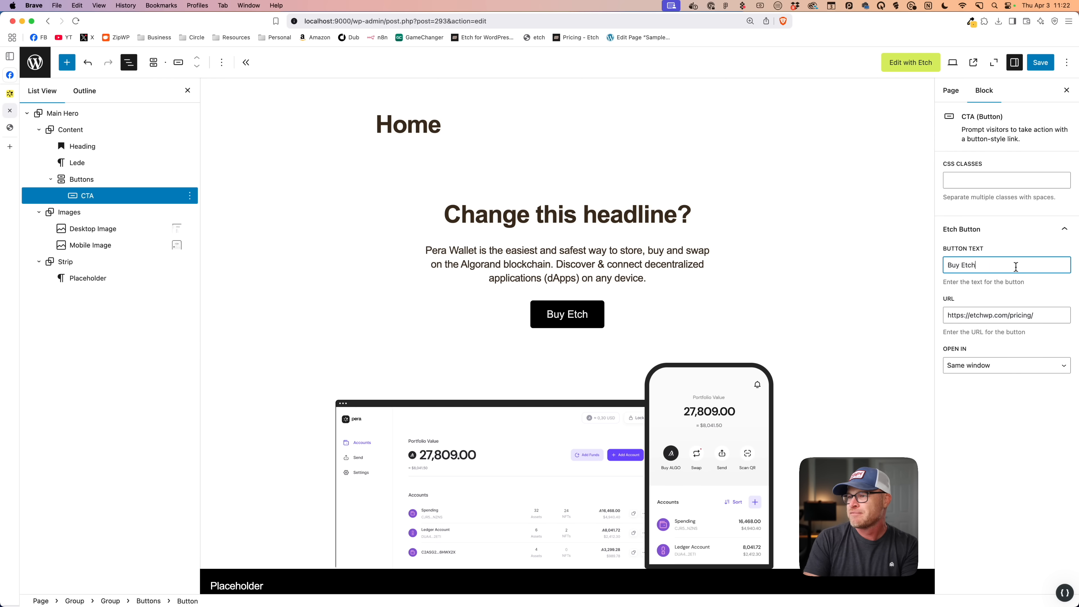
{"action": "left_click", "coordinate": [1047, 66]}
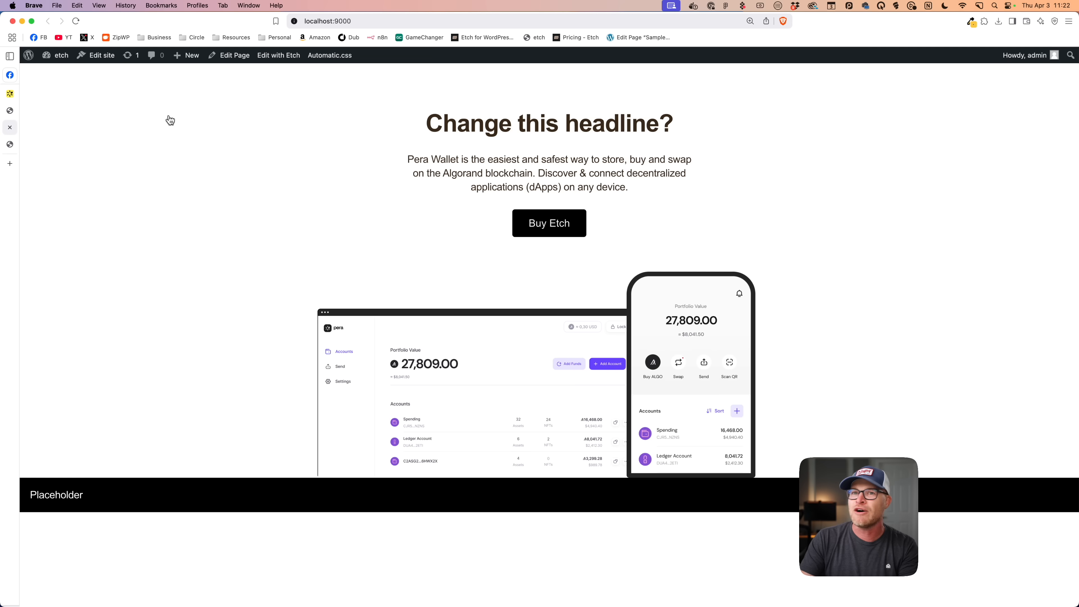
Follow the Buy Etch button's link on the front-end page, and go back to the Home page in the block editor
{"action": "left_click", "coordinate": [559, 234]}
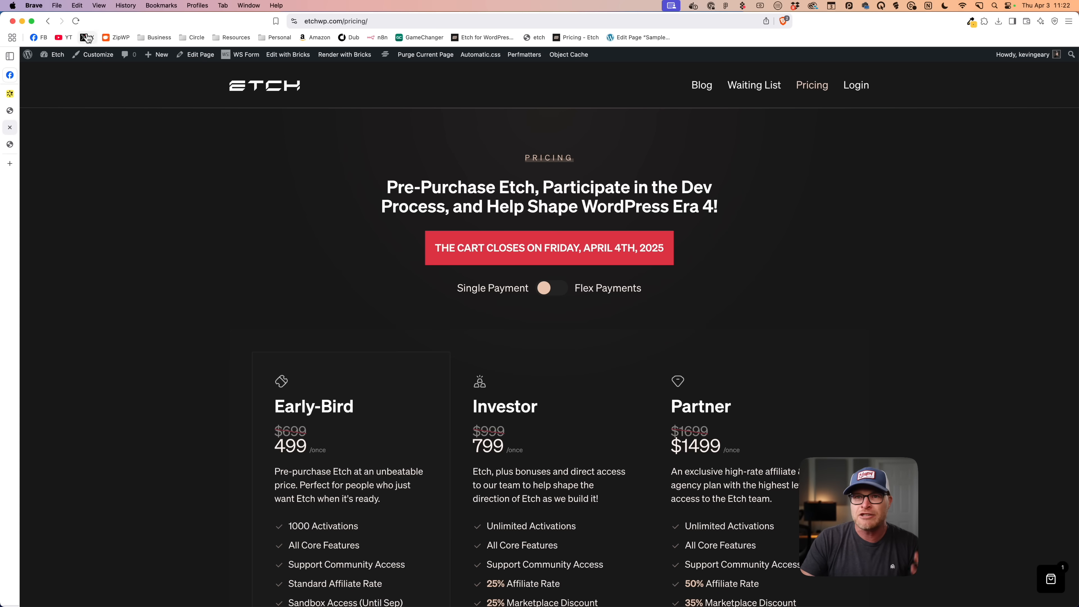
{"action": "left_click", "coordinate": [48, 21]}
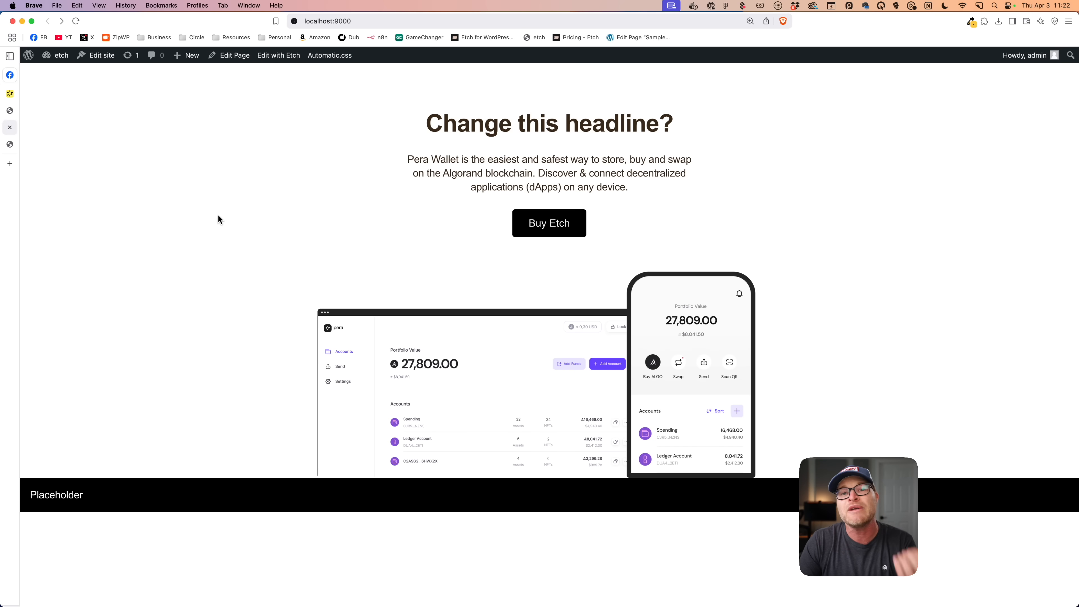
{"action": "left_click", "coordinate": [9, 114]}
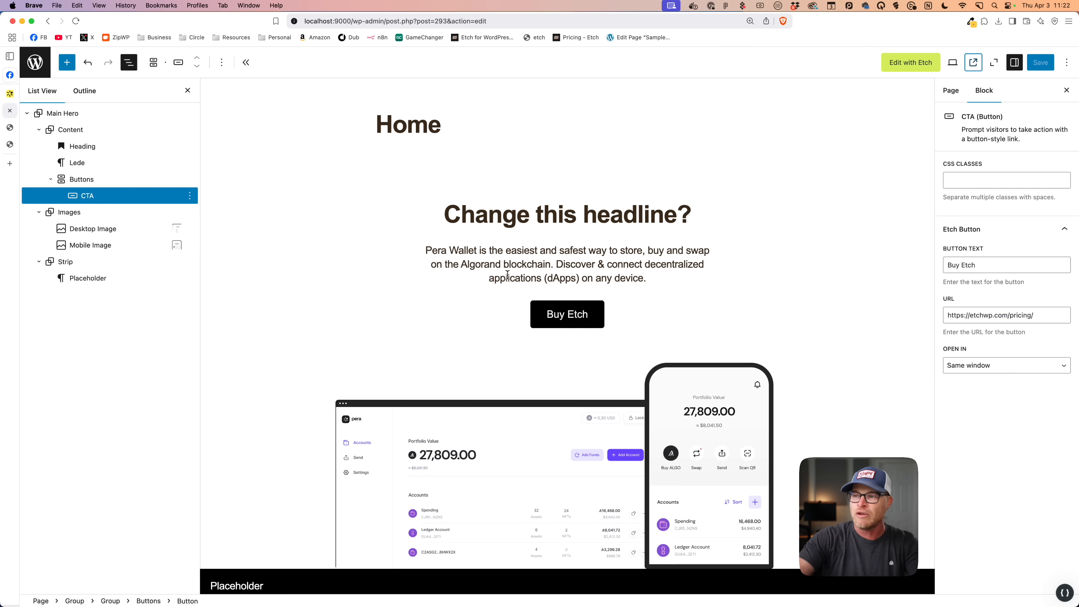
{"action": "scroll", "coordinate": [423, 227], "scroll_direction": "down", "scroll_amount": 3}
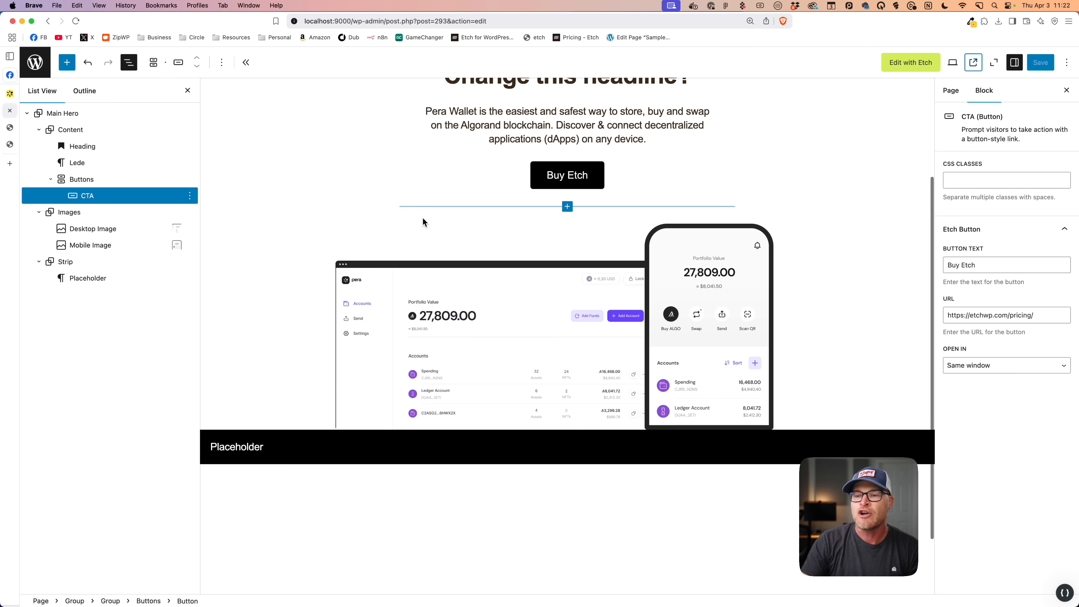
{"action": "scroll", "coordinate": [510, 171], "scroll_direction": "up", "scroll_amount": 3}
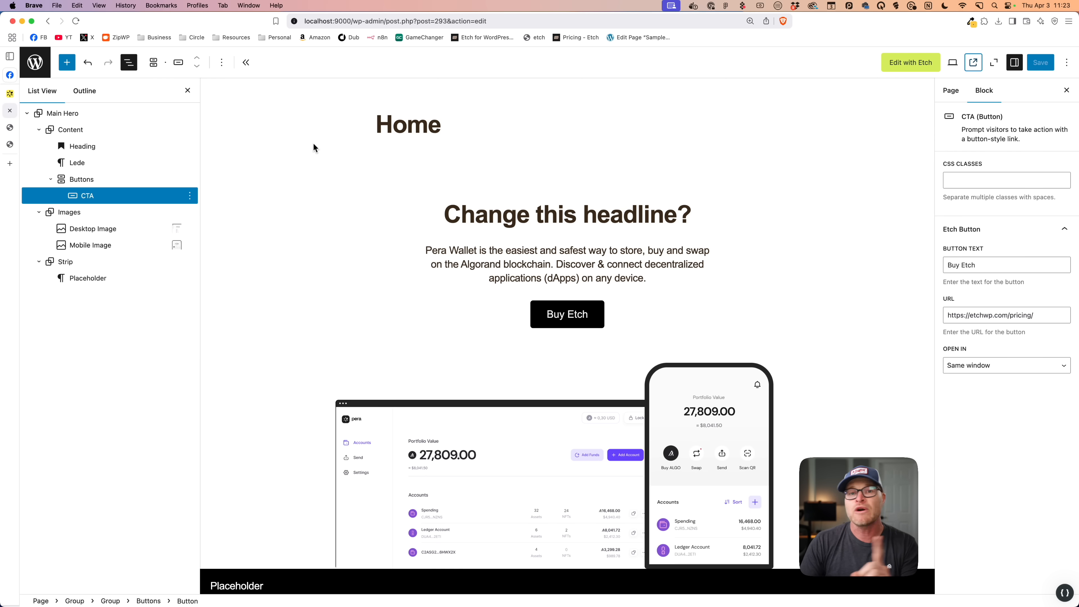
Create an unsynced pattern from the Main Hero block, named "Main Hero" and placed in the category "Heroes"
{"action": "left_click", "coordinate": [27, 113]}
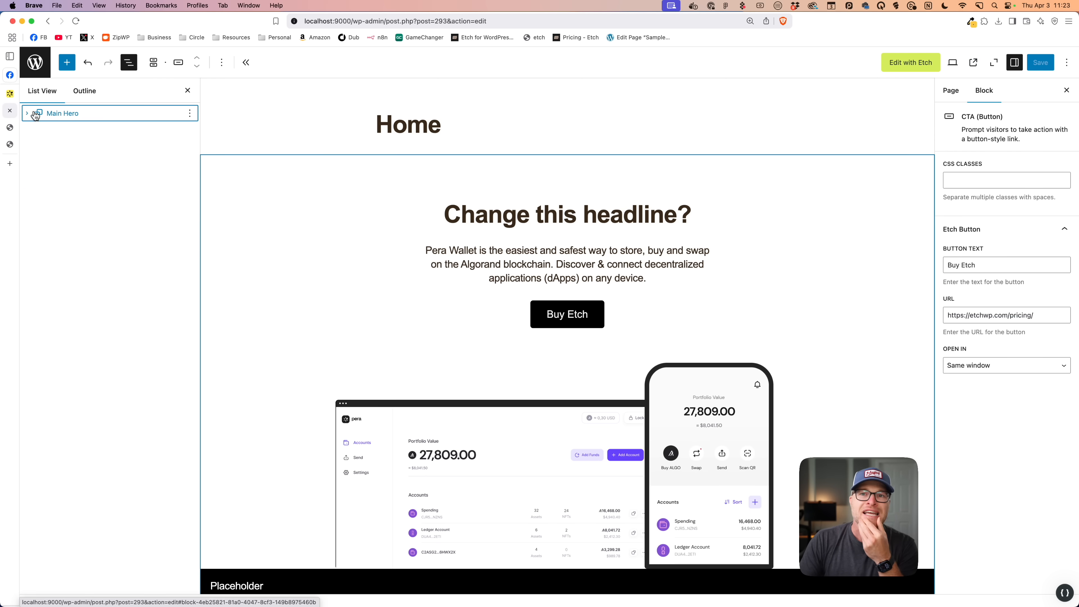
{"action": "right_click", "coordinate": [70, 114]}
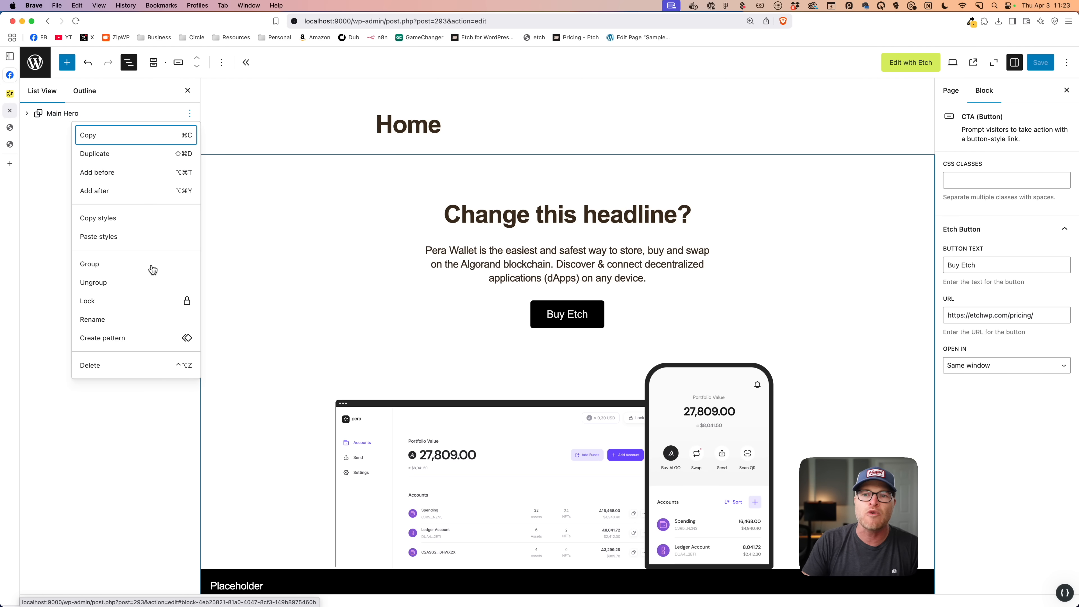
{"action": "left_click", "coordinate": [135, 337]}
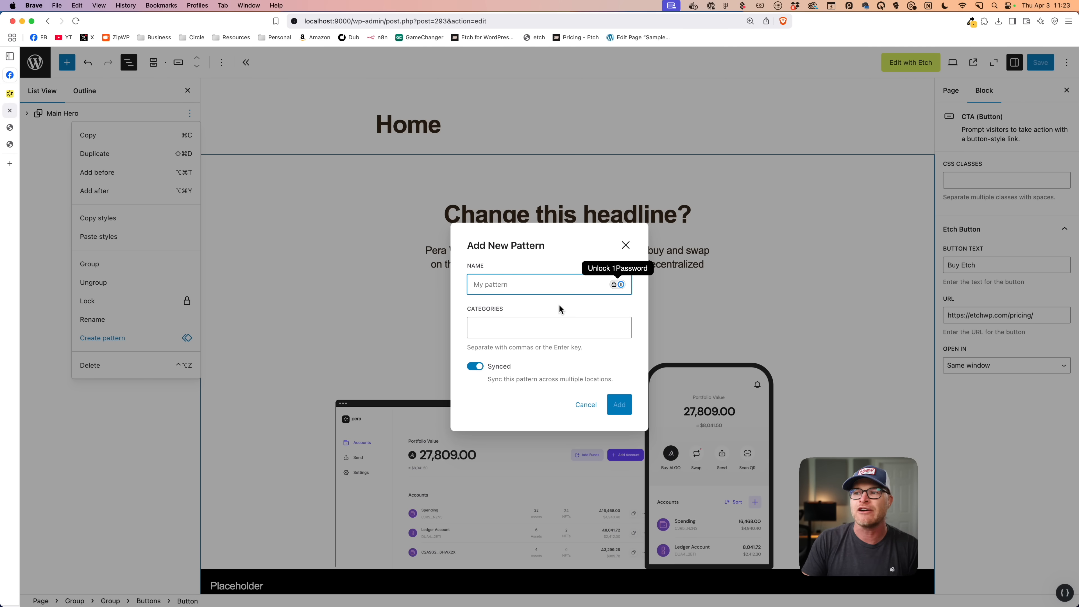
{"action": "type", "text": "Main Hero"}
{"action": "key", "text": "Tab"}
{"action": "type", "text": "Herodes"}
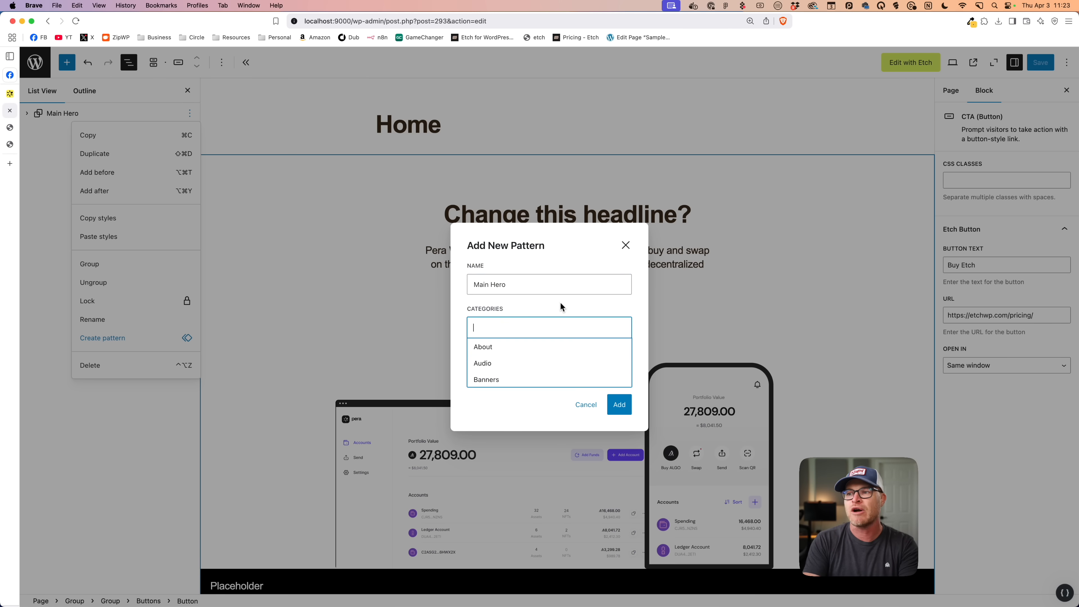
{"action": "key", "text": "BackSpace"}
{"action": "key", "text": "BackSpace"}
{"action": "key", "text": "BackSpace"}
{"action": "type", "text": "es"}
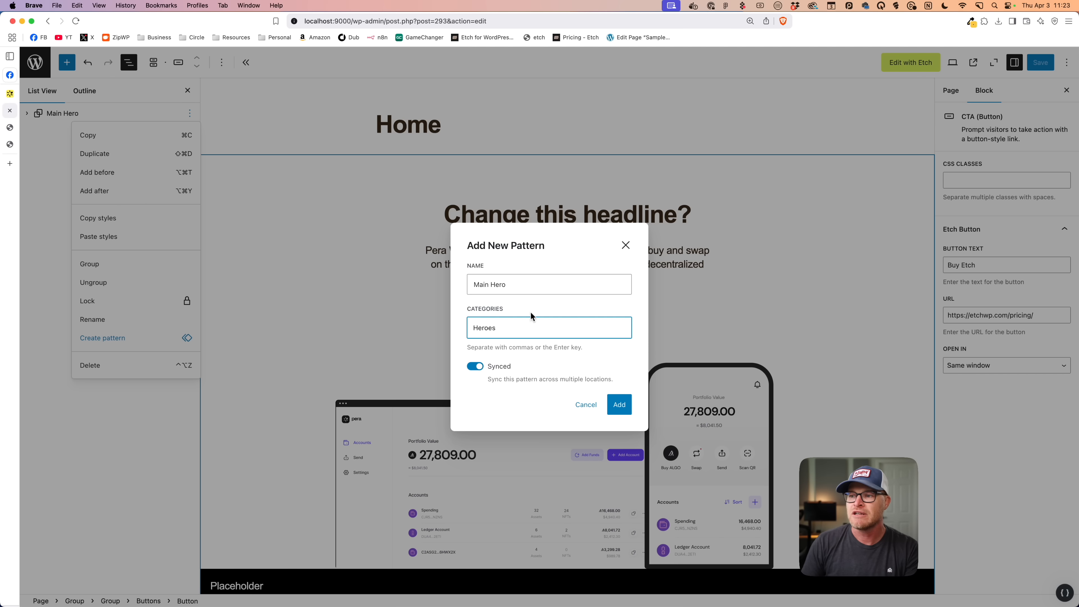
{"action": "left_click", "coordinate": [471, 368]}
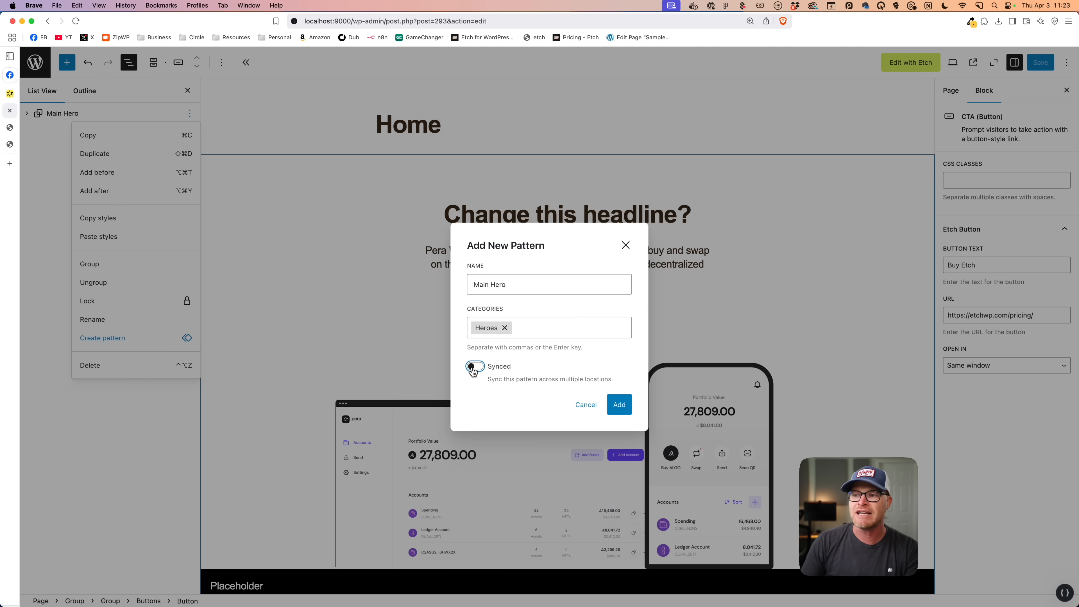
{"action": "left_click", "coordinate": [617, 407]}
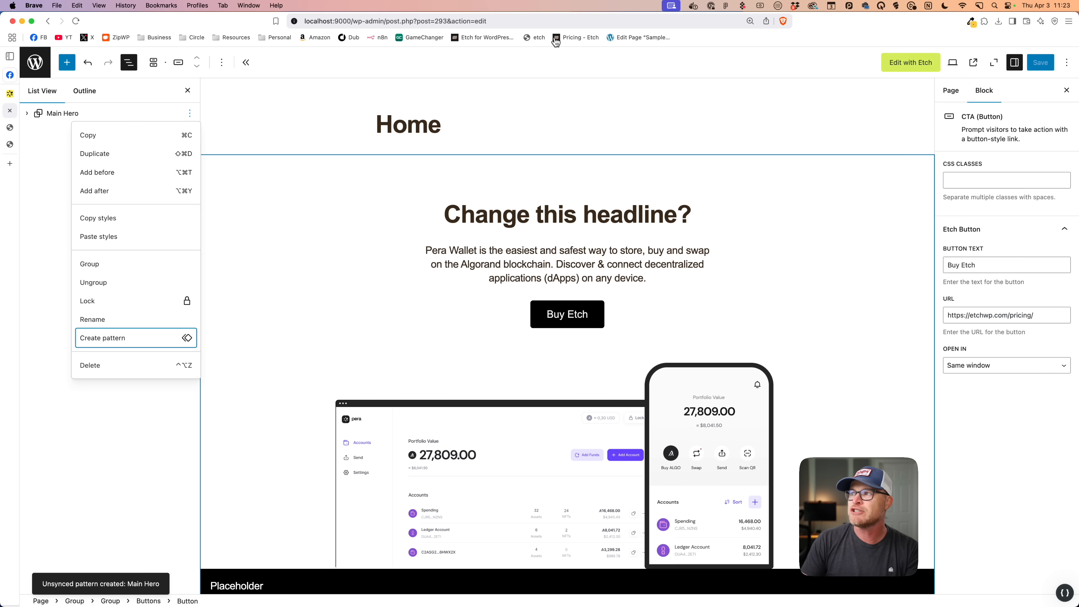
Add a new WordPress page titled "Marketing Landing Page" and publish it
{"action": "left_click", "coordinate": [35, 62]}
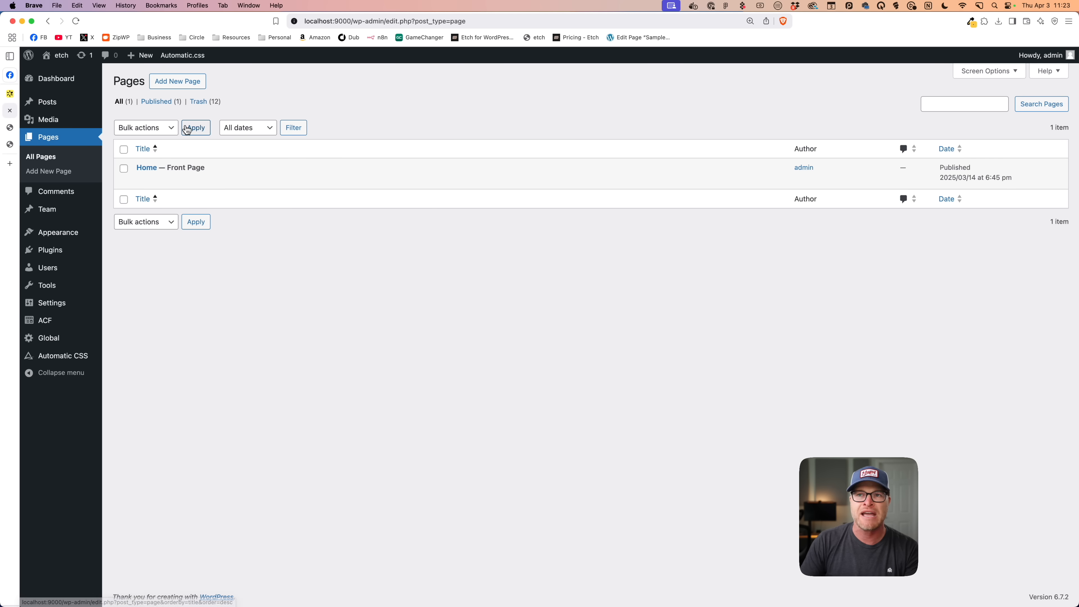
{"action": "left_click", "coordinate": [192, 89]}
{"action": "type", "text": "M"}
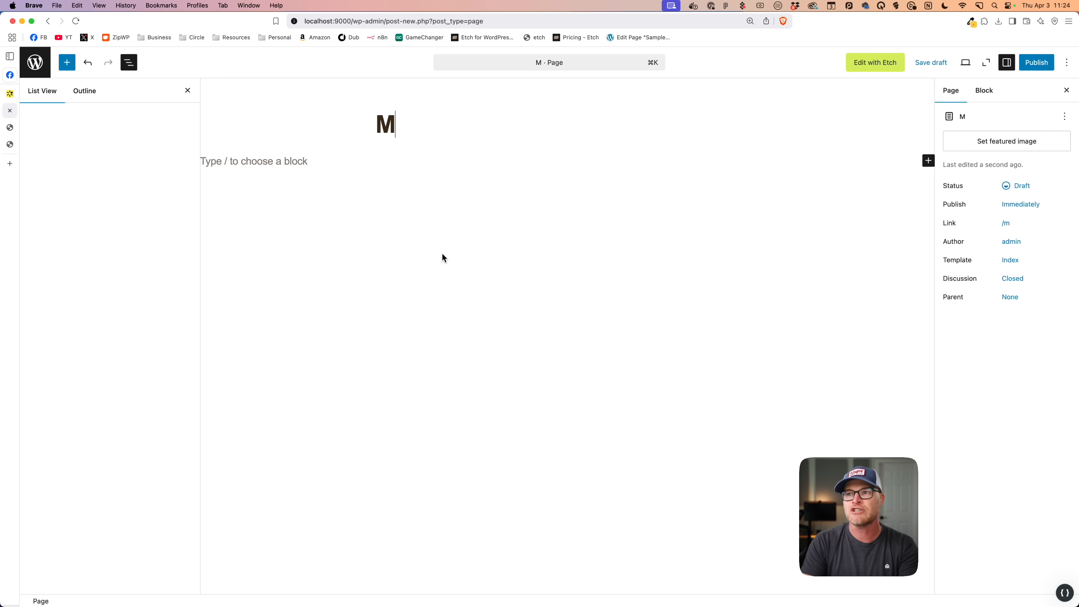
{"action": "type", "text": "arketing Landing Page"}
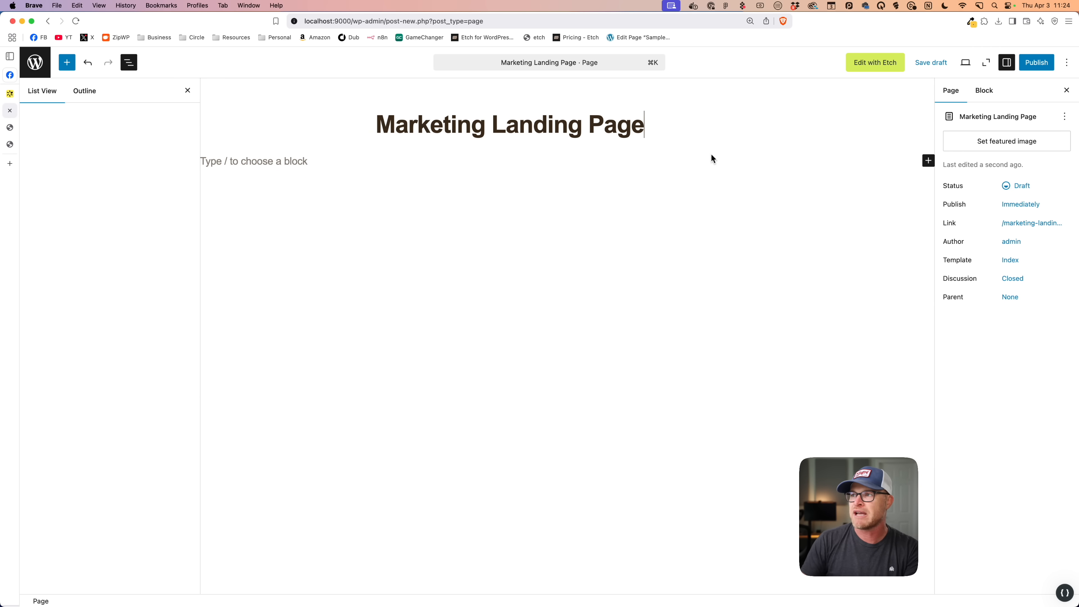
{"action": "left_click", "coordinate": [1021, 65]}
{"action": "left_click", "coordinate": [1026, 67]}
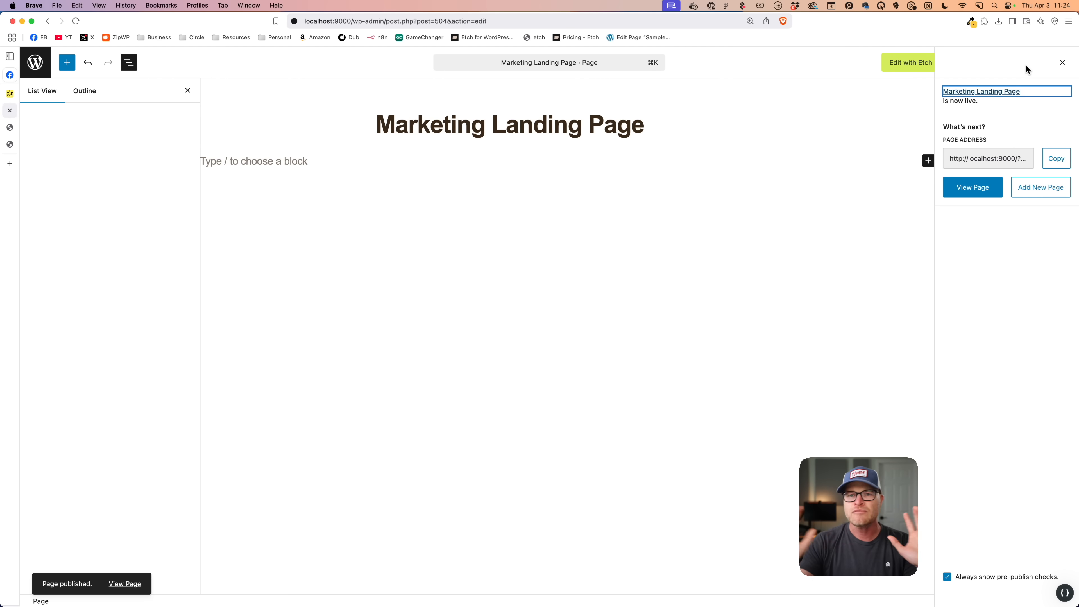
Insert the Main Hero pattern from the Heroes category into the landing page and look over the inserted section
{"action": "left_click", "coordinate": [67, 63]}
{"action": "left_click", "coordinate": [79, 92]}
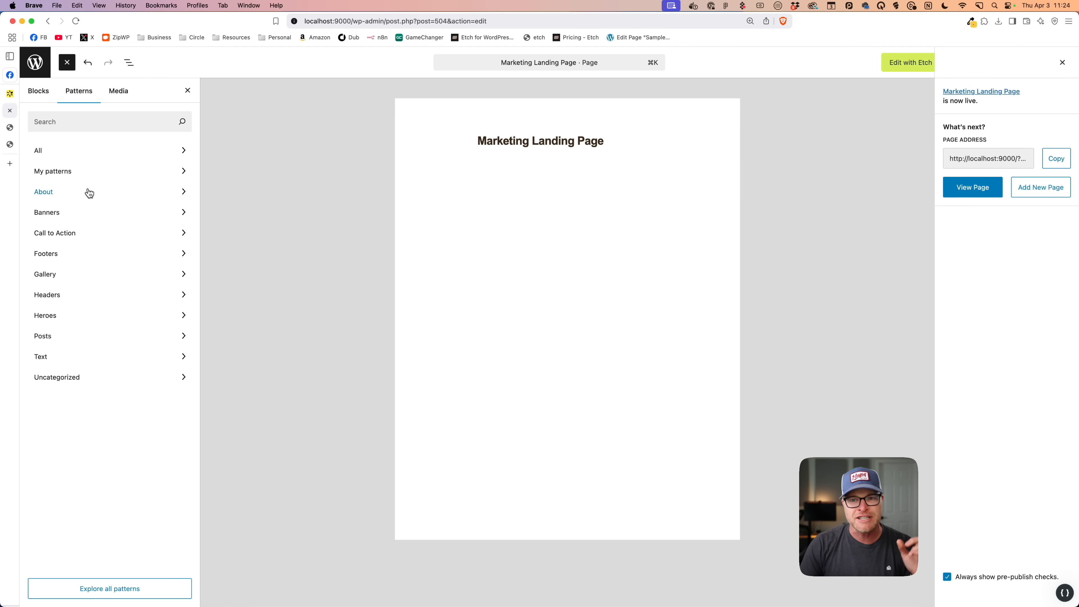
{"action": "left_click", "coordinate": [78, 320]}
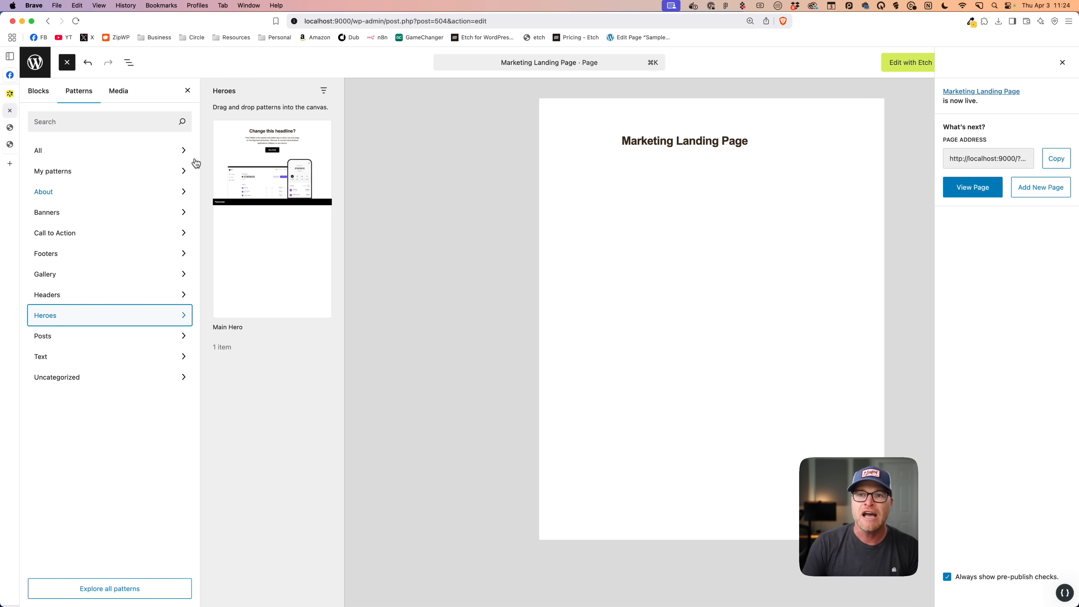
{"action": "left_click", "coordinate": [275, 150]}
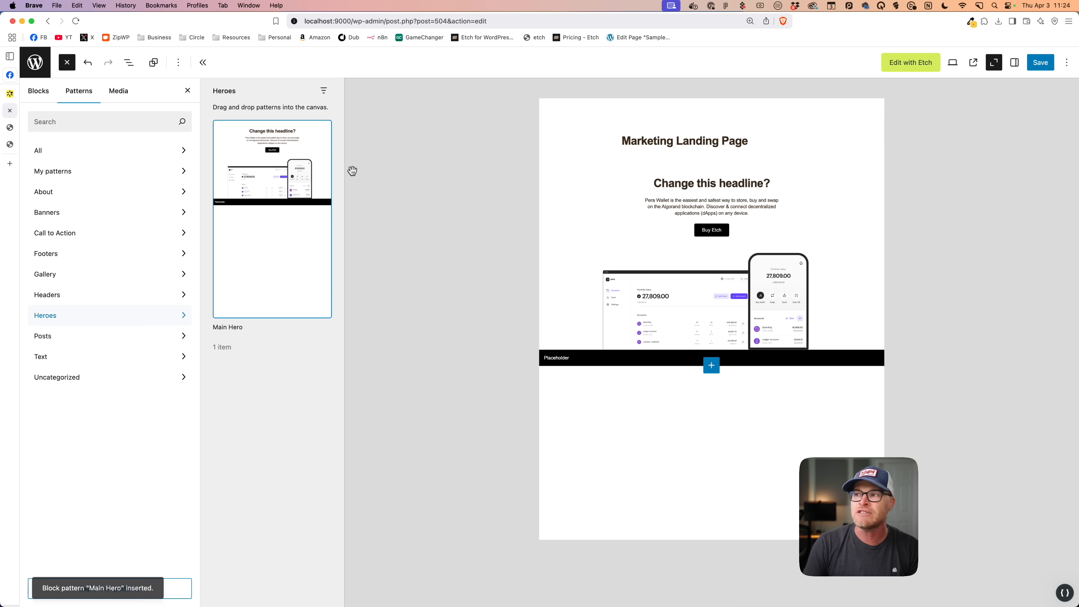
{"action": "left_click", "coordinate": [941, 171]}
{"action": "double_click", "coordinate": [701, 197]}
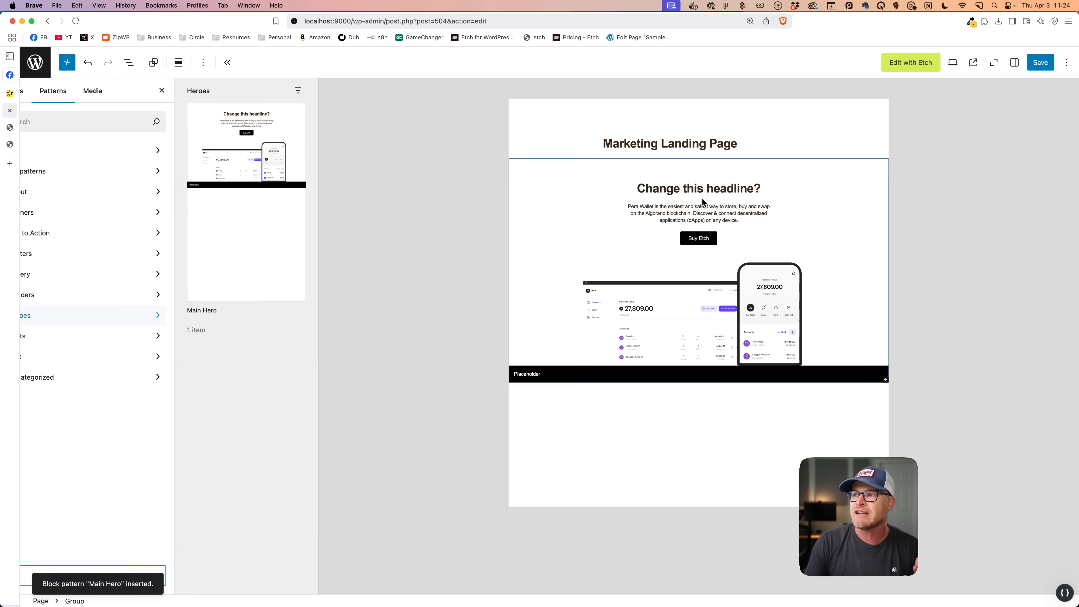
{"action": "scroll", "coordinate": [573, 376], "scroll_direction": "down", "scroll_amount": 4}
{"action": "scroll", "coordinate": [573, 376], "scroll_direction": "up", "scroll_amount": 4}
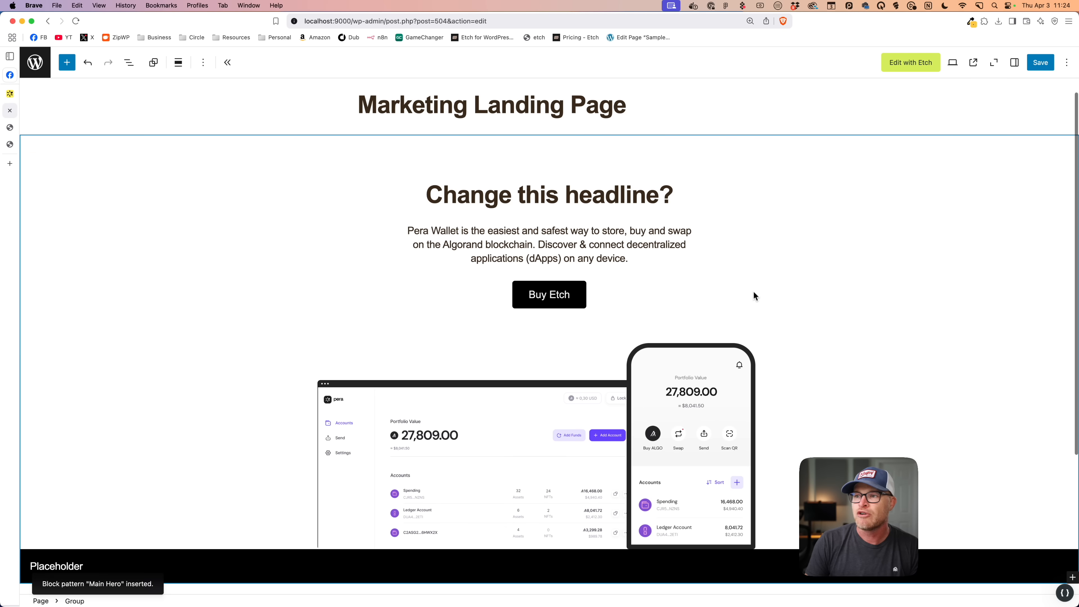
Save the landing page and check it on the front end before reopening it in the block editor
{"action": "left_click", "coordinate": [1048, 61]}
{"action": "left_click", "coordinate": [973, 64]}
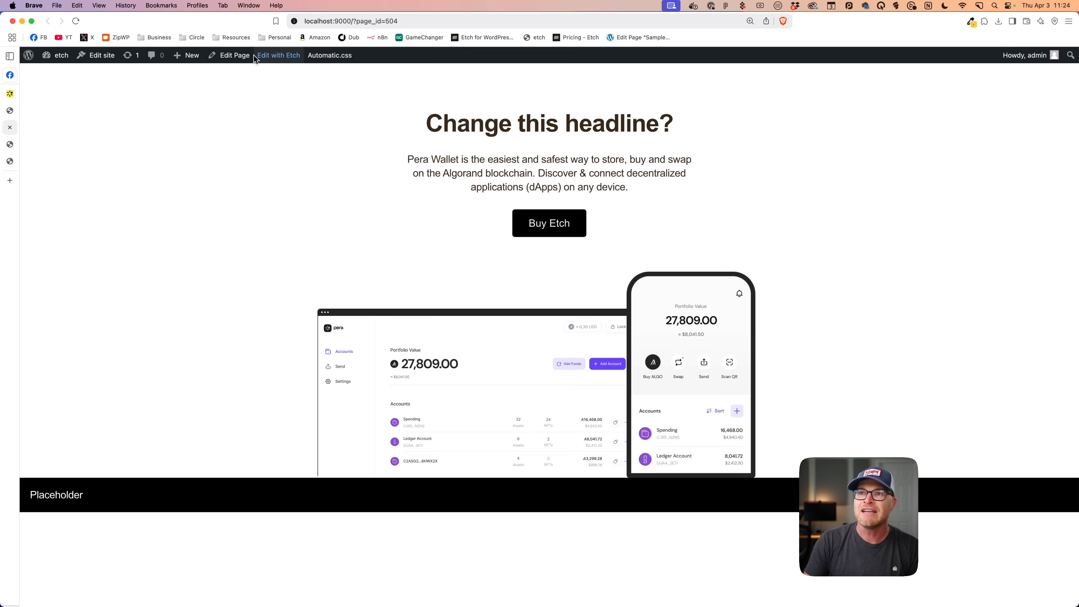
{"action": "left_click", "coordinate": [230, 55]}
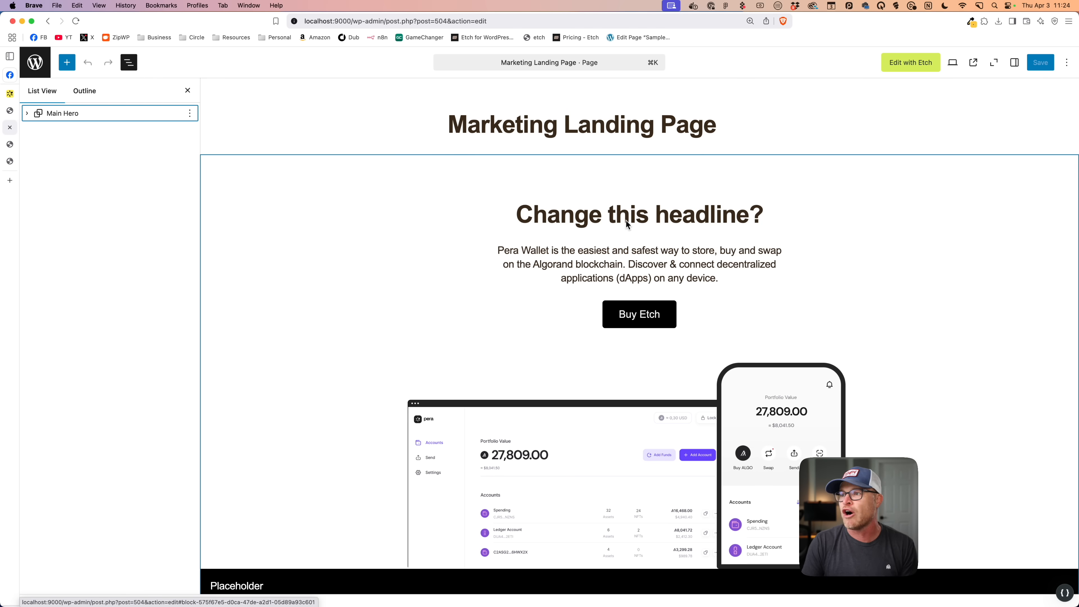
Replace the landing page's hero heading text with "New Headline for Landing Page"
{"action": "triple_click", "coordinate": [625, 219]}
{"action": "type", "text": "New Headline for "}
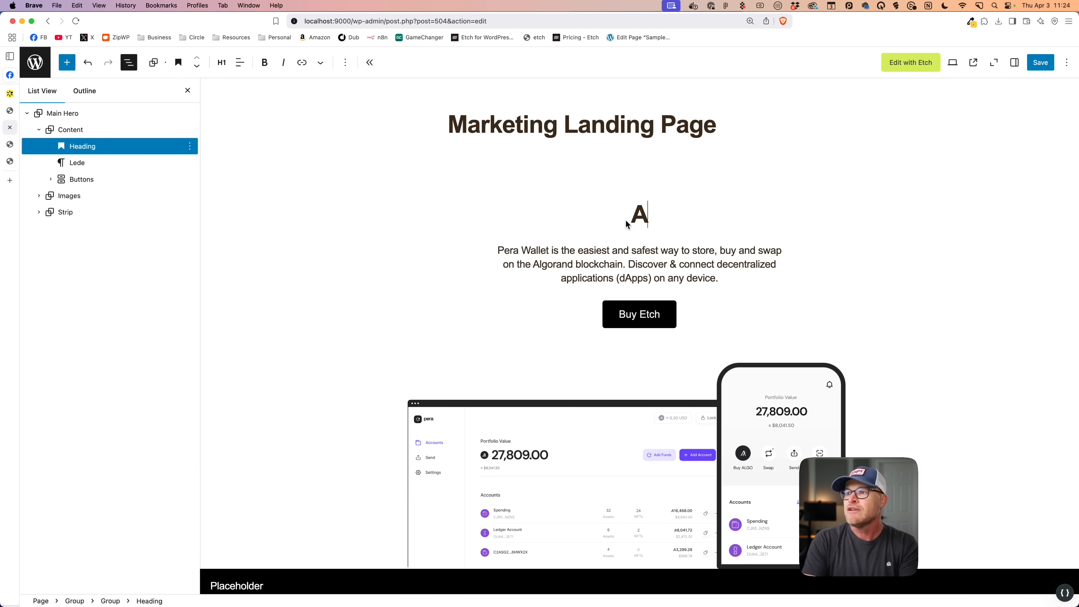
{"action": "type", "text": "Landing Page"}
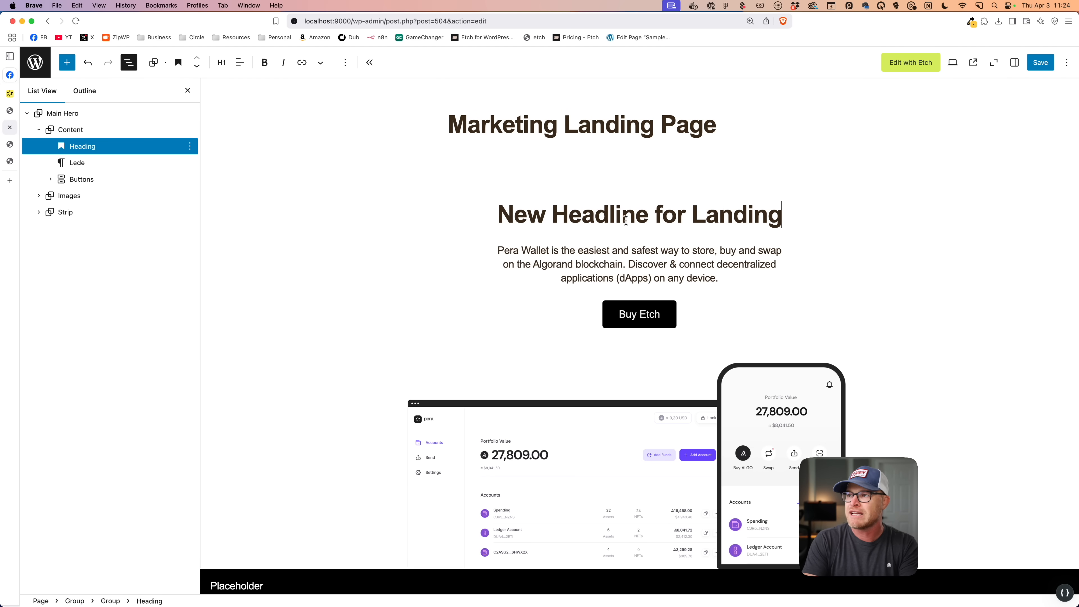
Rewrite the lede: "This is the new lede paragraph for this landing page. I just want to show that it's easy to create unique content in these layouts."
{"action": "triple_click", "coordinate": [648, 268]}
{"action": "type", "text": "This is the new "}
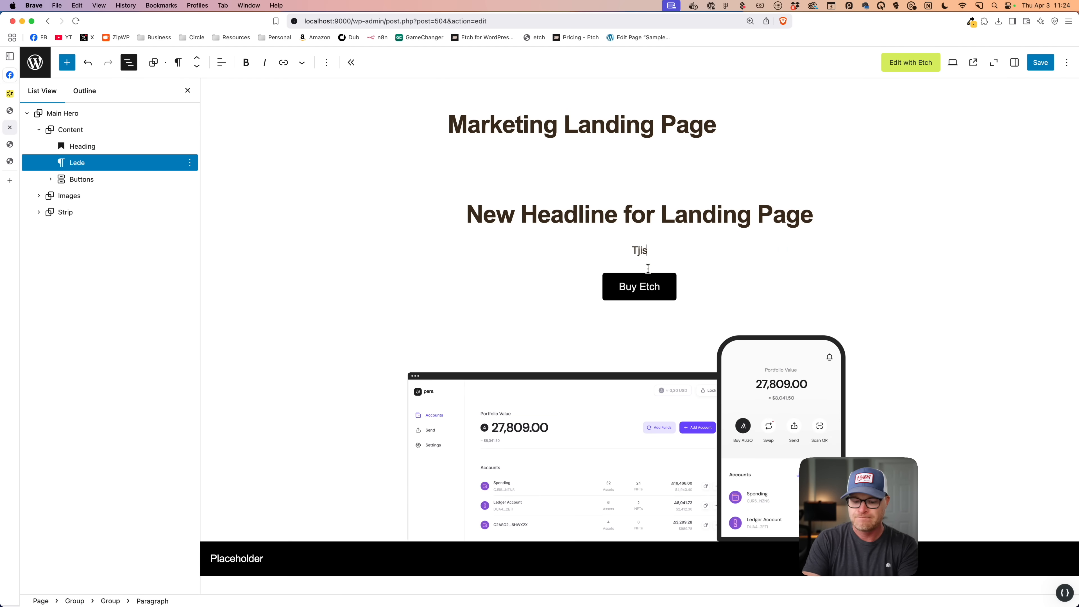
{"action": "type", "text": "le"}
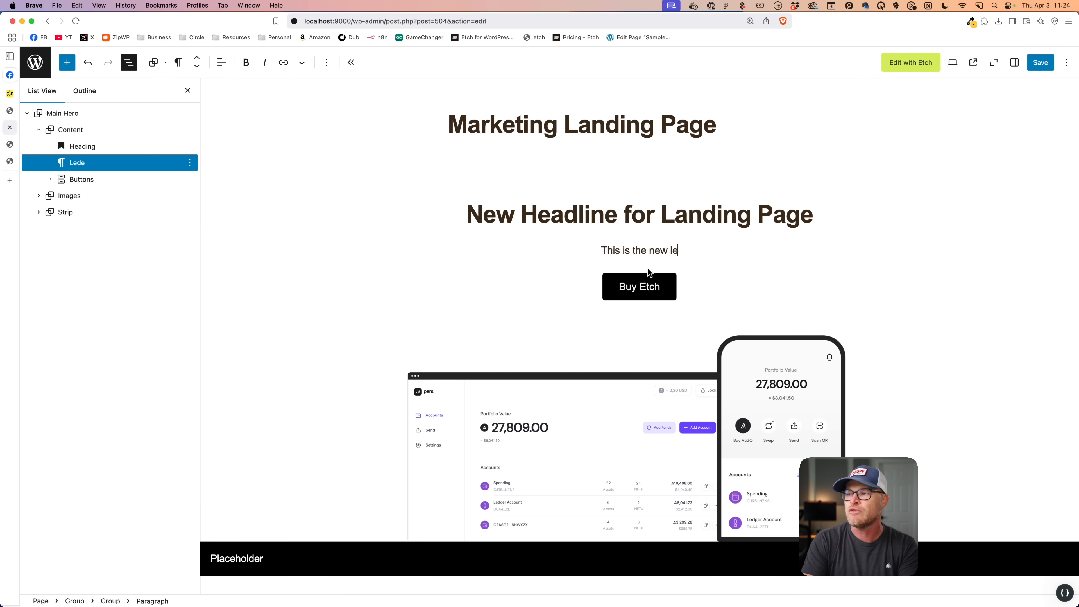
{"action": "type", "text": "de paragraph"}
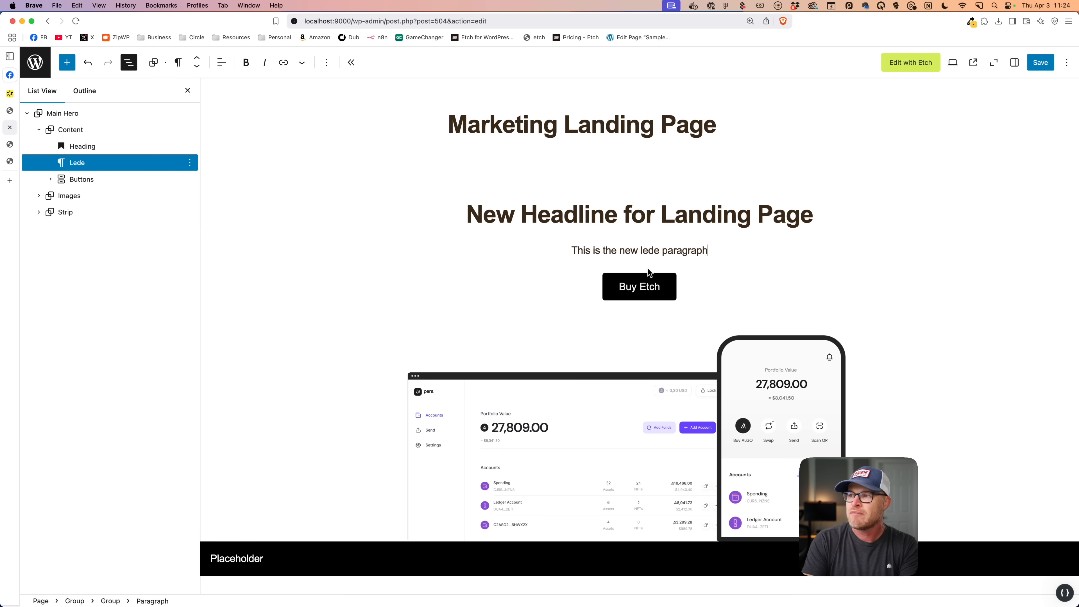
{"action": "type", "text": " for this landing page. I "}
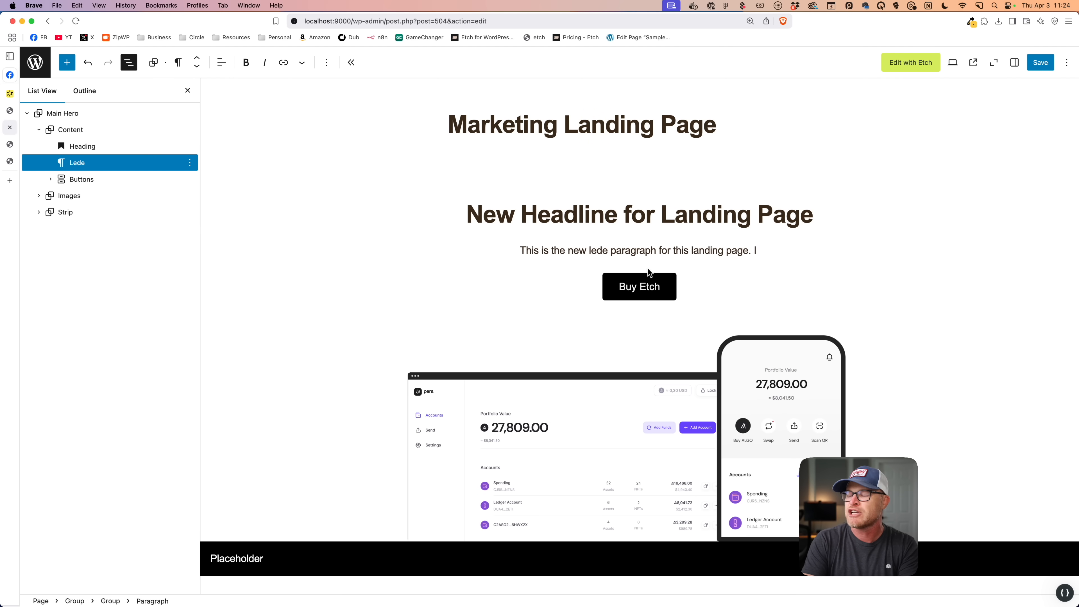
{"action": "type", "text": "just want to show that it's "}
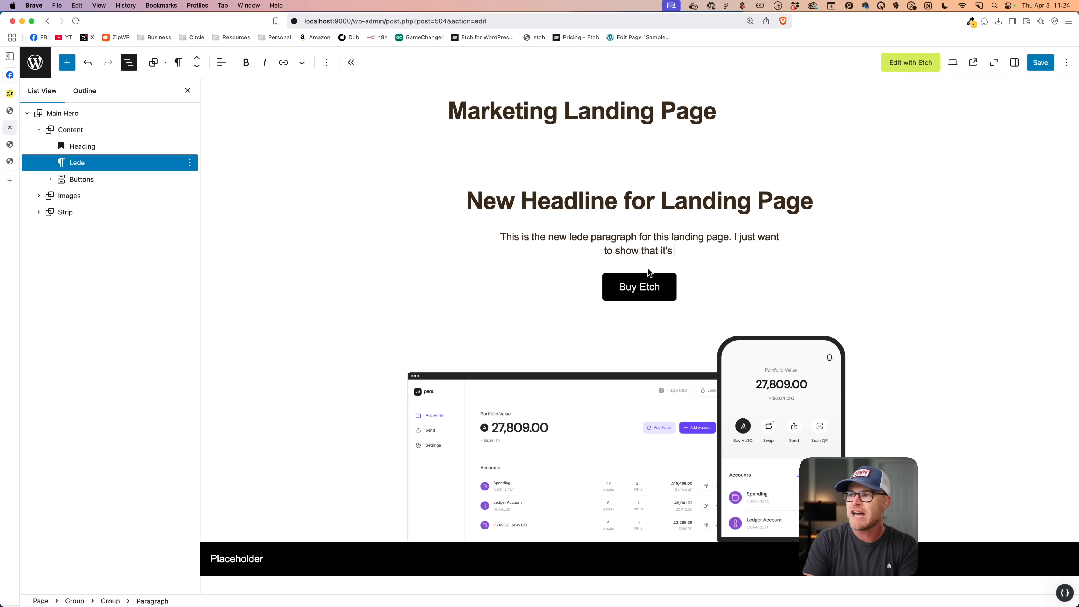
{"action": "type", "text": "easy to create unique con"}
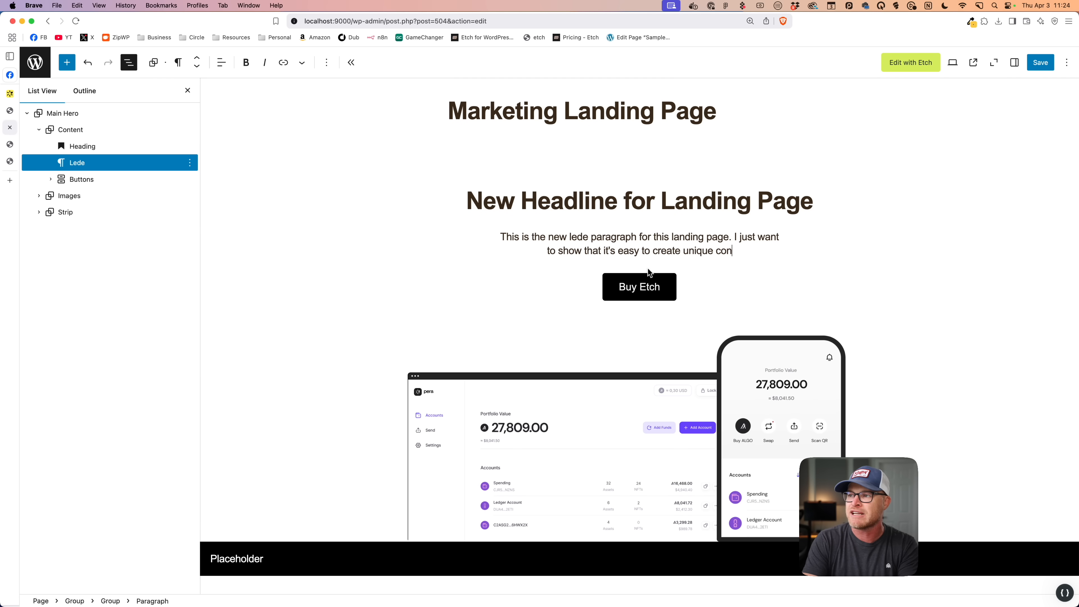
{"action": "type", "text": "tent in these layouts."}
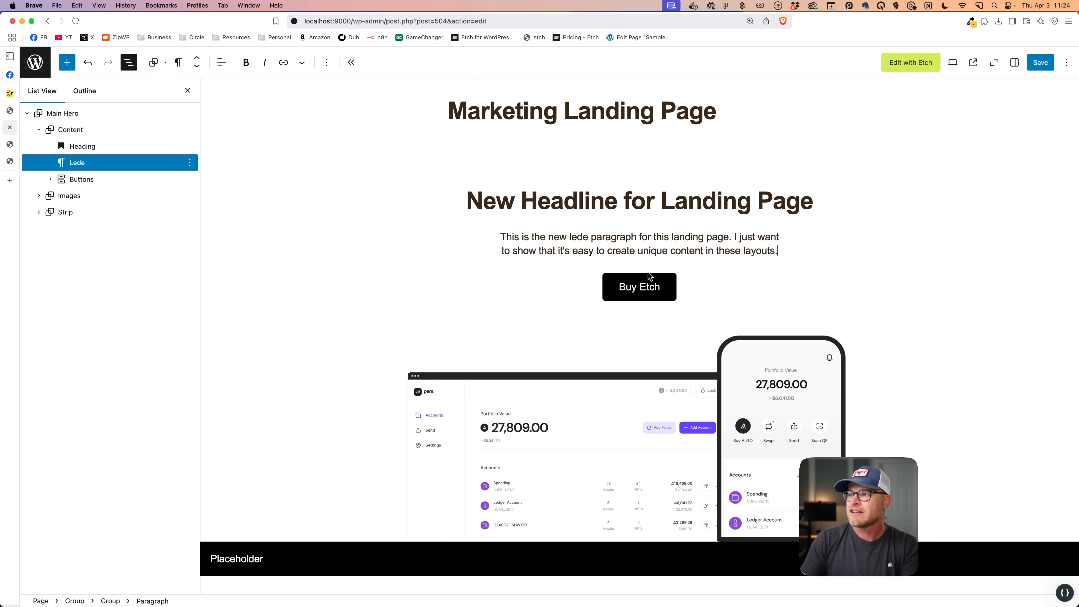
Replace the hero call-to-action button's text with "Of Course You'd Buy Etch"
{"action": "triple_click", "coordinate": [645, 284]}
{"action": "type", "text": "Pur"}
{"action": "key", "text": "BackSpace"}
{"action": "key", "text": "BackSpace"}
{"action": "key", "text": "BackSpace"}
{"action": "type", "text": "Buy Now"}
{"action": "key", "text": "super+a"}
{"action": "type", "text": "Of Co"}
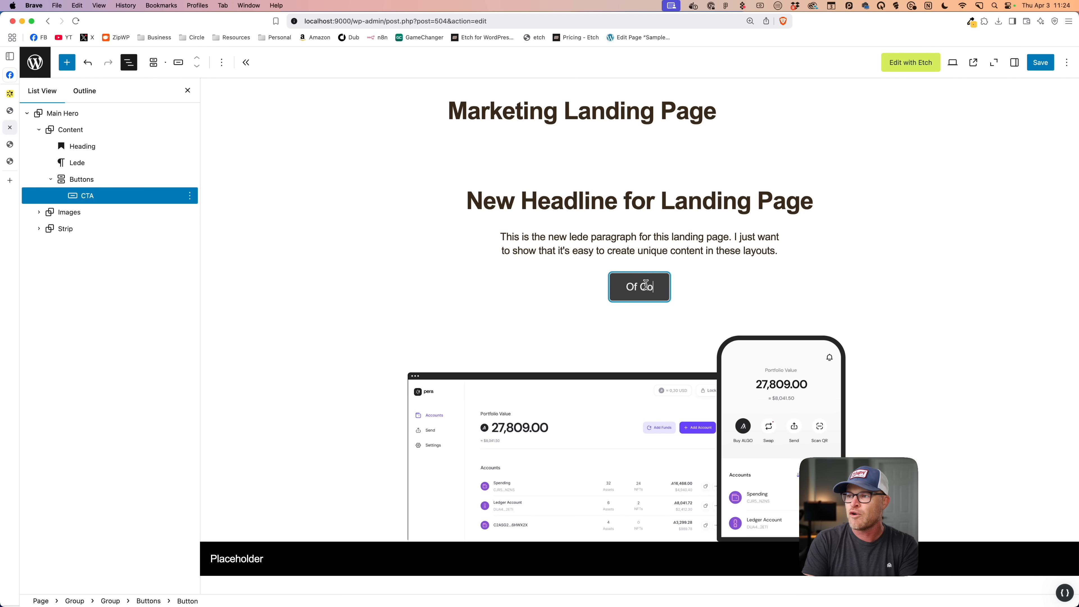
{"action": "type", "text": "urse You'd Buy Etch"}
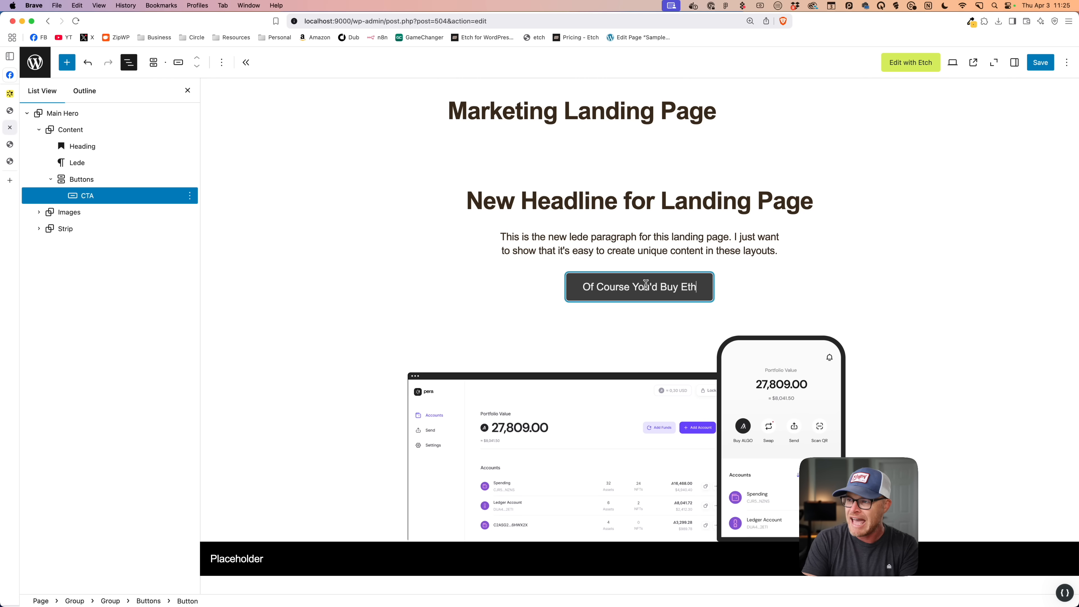
{"action": "left_click", "coordinate": [820, 262]}
Save the landing page and view the edited hero on the front end
{"action": "left_click", "coordinate": [1039, 62]}
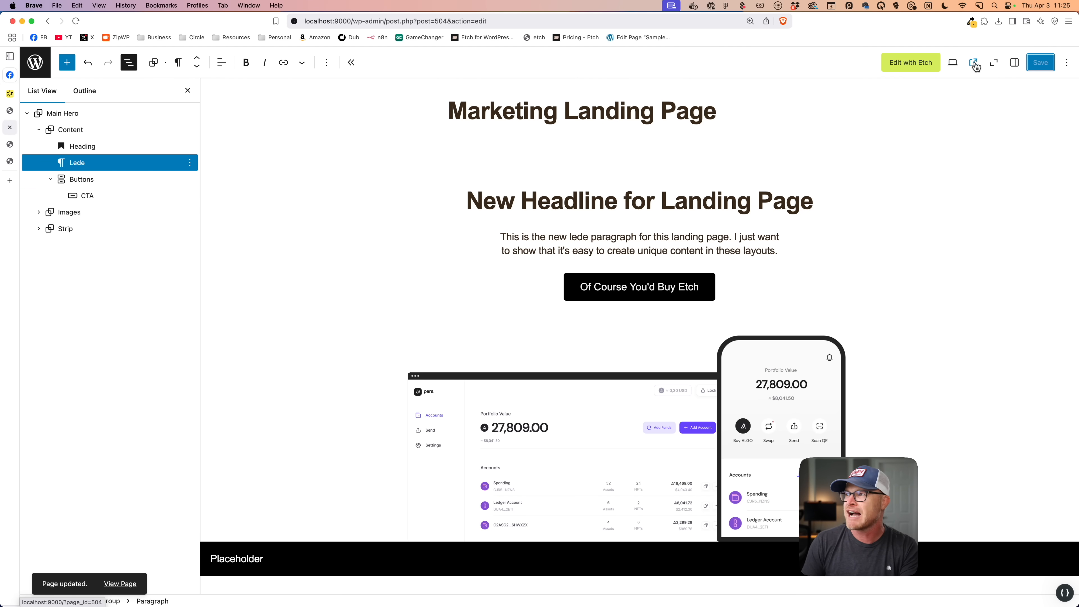
{"action": "left_click", "coordinate": [979, 64]}
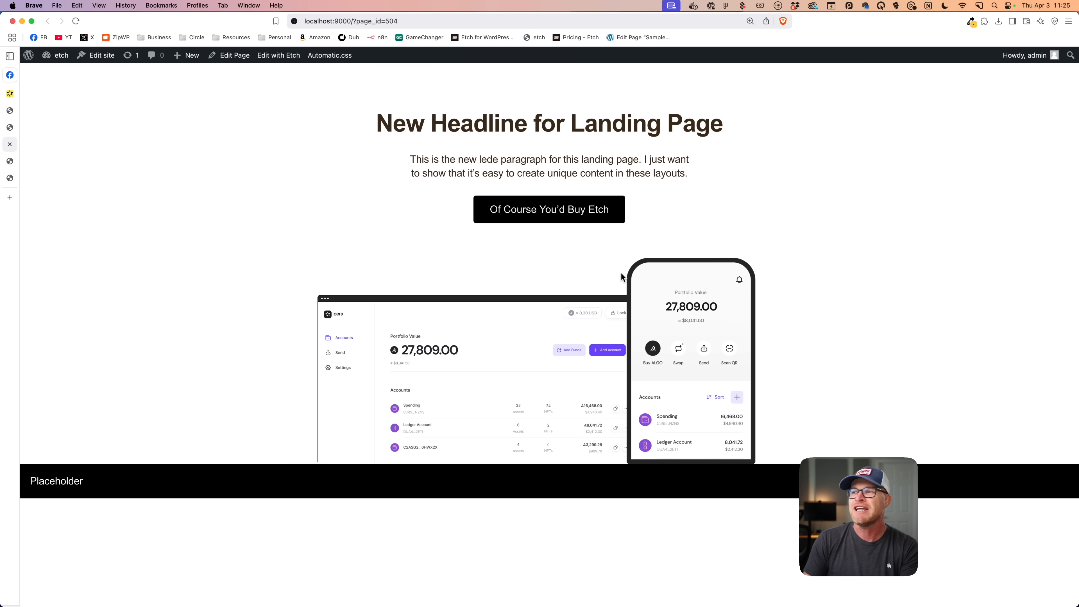
{"action": "scroll", "coordinate": [620, 272], "scroll_direction": "down", "scroll_amount": 1}
{"action": "scroll", "coordinate": [563, 279], "scroll_direction": "up", "scroll_amount": 1}
Return to the block editor and examine the hero's Desktop Image block and its transform options
{"action": "left_click", "coordinate": [10, 127]}
{"action": "left_click", "coordinate": [566, 457]}
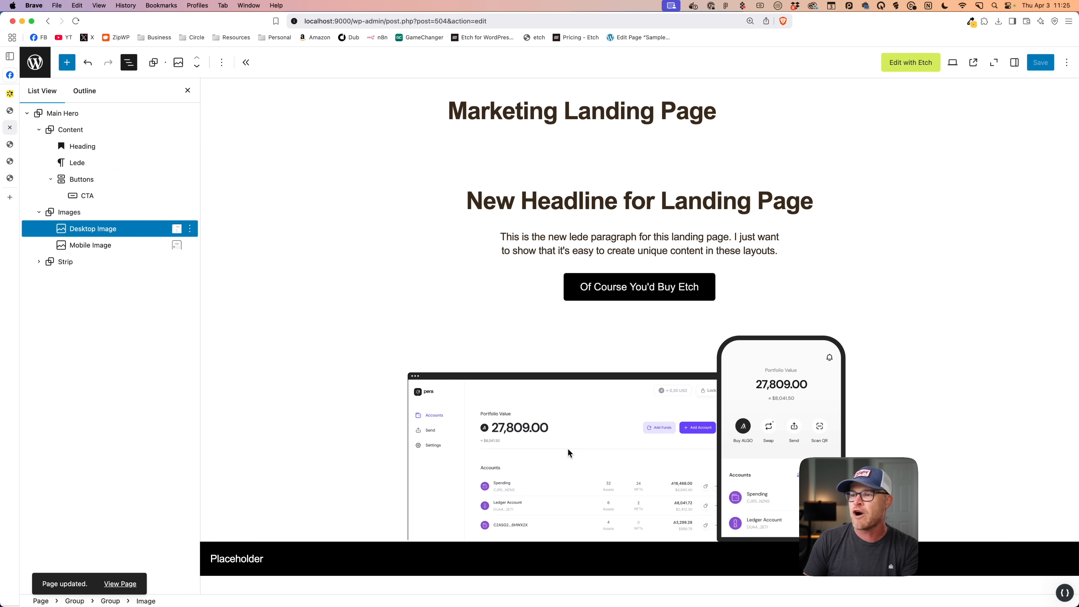
{"action": "left_click", "coordinate": [177, 229]}
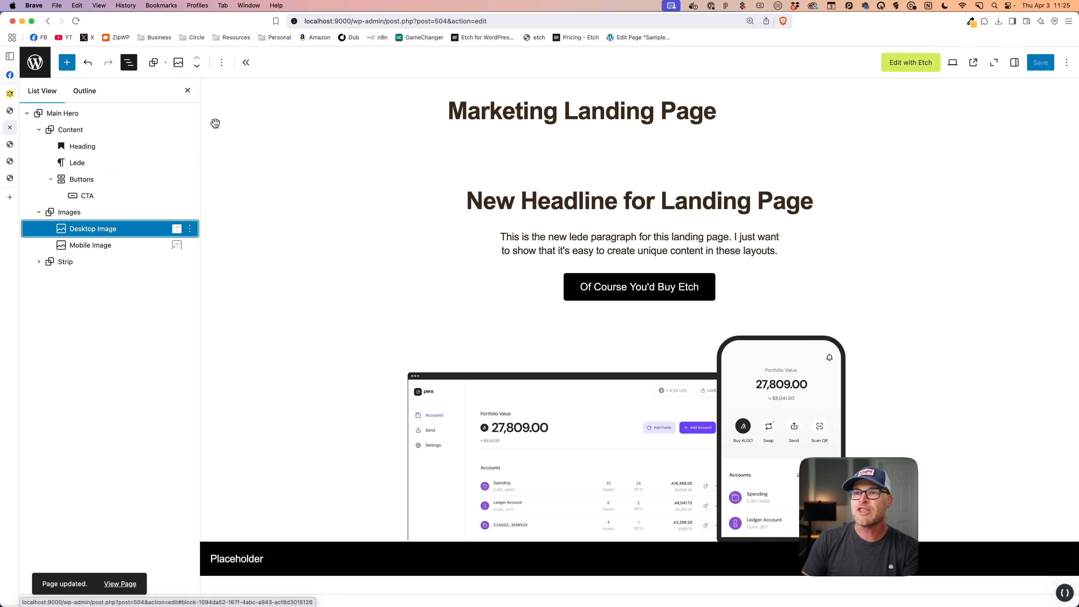
{"action": "scroll", "coordinate": [208, 82], "scroll_direction": "up", "scroll_amount": 1}
{"action": "left_click", "coordinate": [179, 67]}
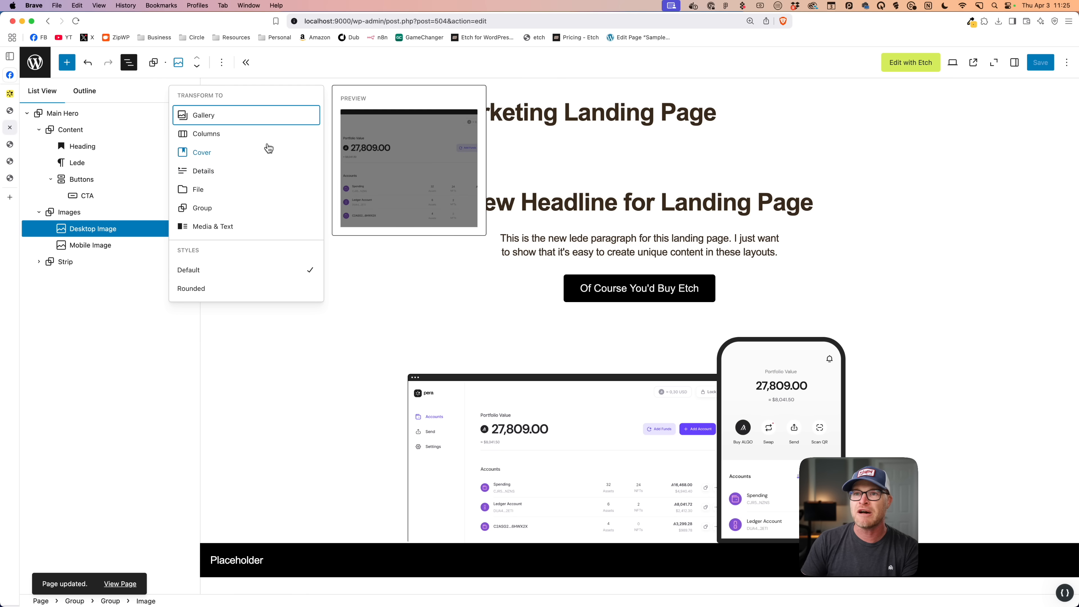
{"action": "left_click", "coordinate": [580, 419]}
{"action": "scroll", "coordinate": [654, 427], "scroll_direction": "down", "scroll_amount": 5}
{"action": "scroll", "coordinate": [720, 404], "scroll_direction": "up", "scroll_amount": 5}
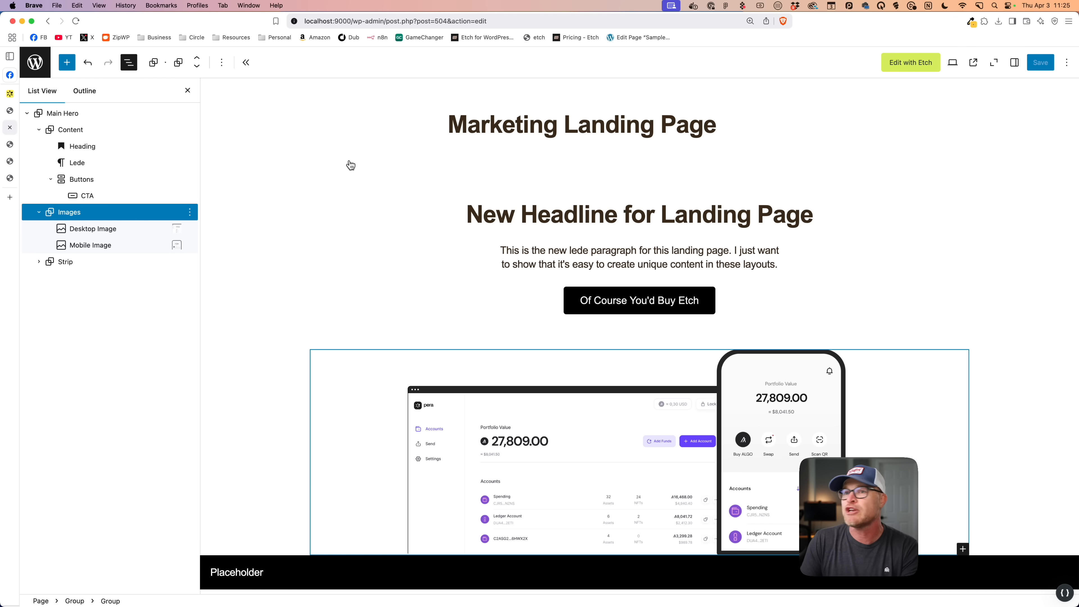
Go back to the landing page's front end and review the new lede paragraph
{"action": "left_click", "coordinate": [10, 145]}
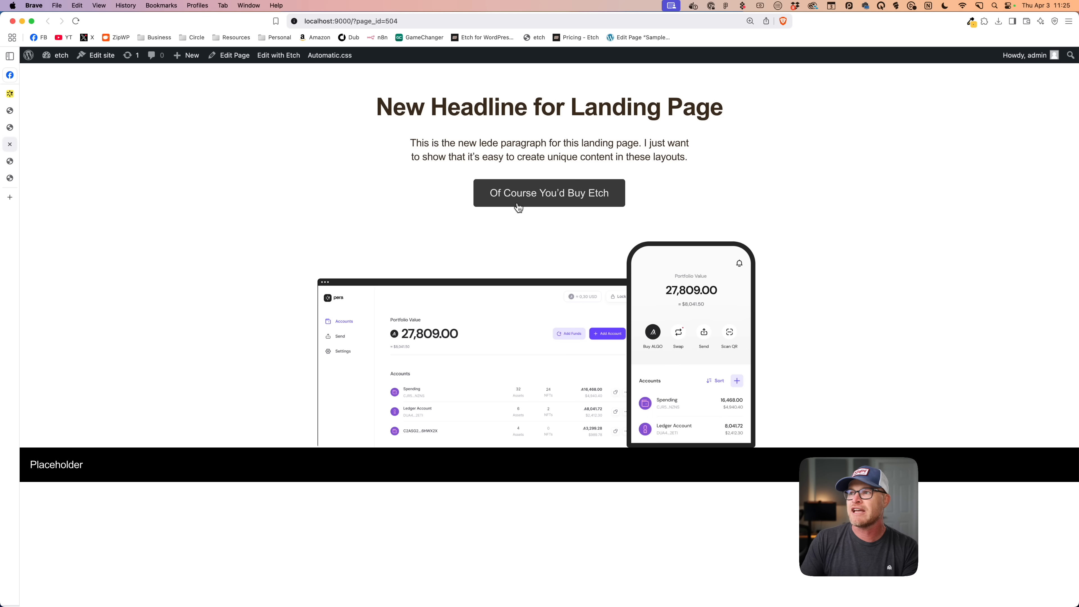
{"action": "scroll", "coordinate": [526, 213], "scroll_direction": "up", "scroll_amount": 1}
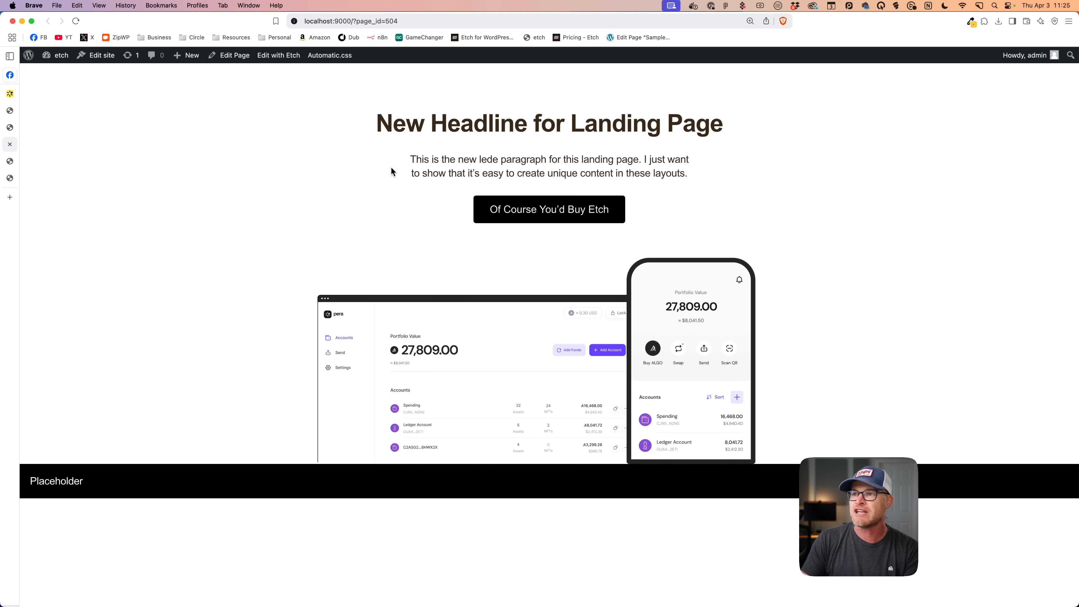
{"action": "left_click_drag", "start_coordinate": [466, 161], "coordinate": [669, 174]}
{"action": "left_click", "coordinate": [733, 241]}
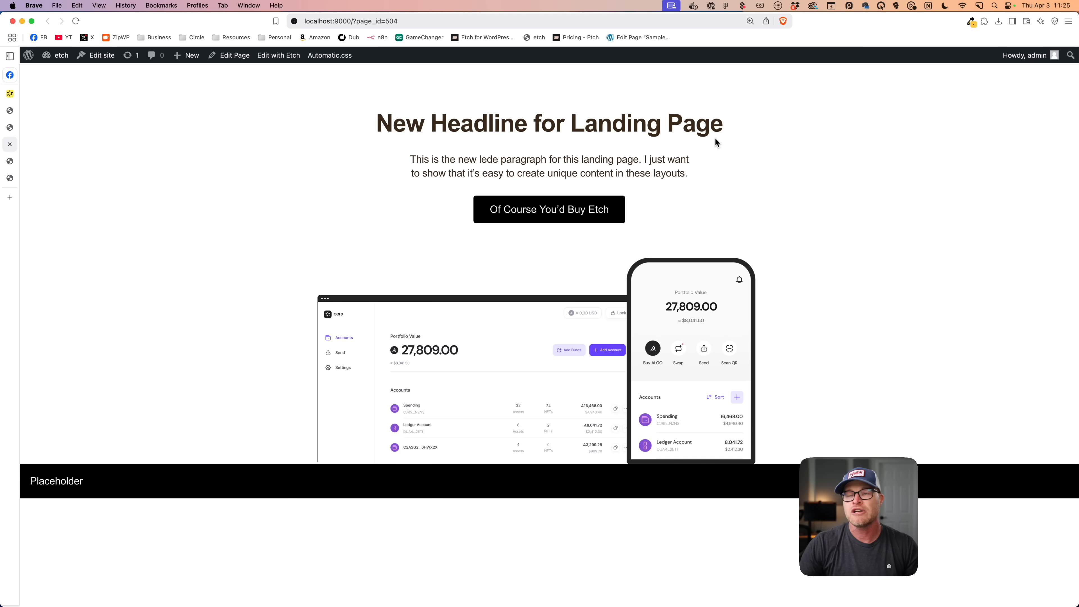
Open the landing page in Etch, select the hero's Content container and save the page
{"action": "left_click", "coordinate": [287, 56]}
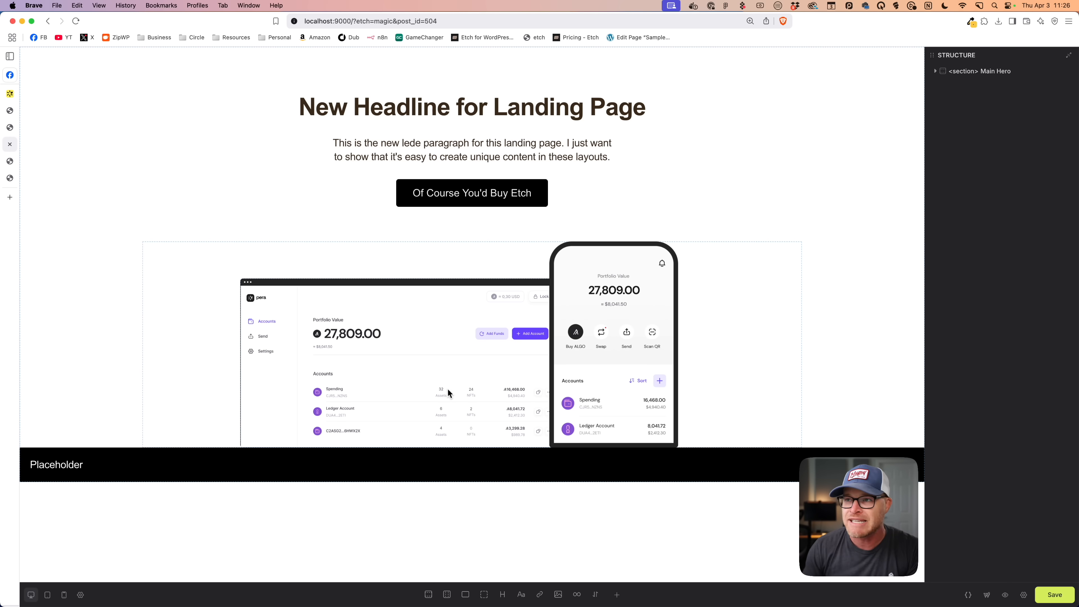
{"action": "left_click", "coordinate": [787, 131]}
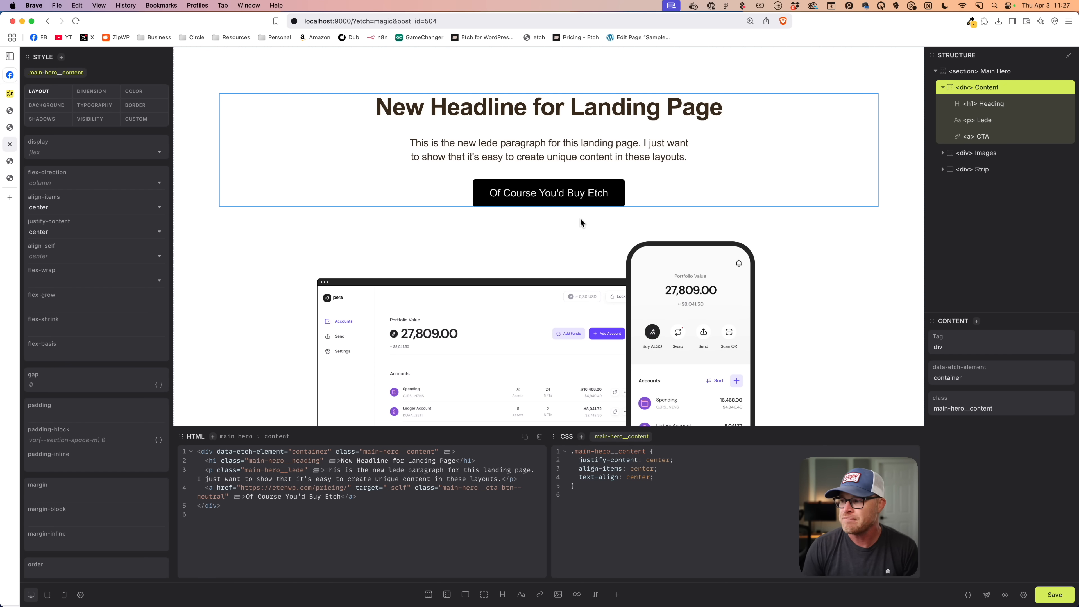
{"action": "left_click", "coordinate": [1063, 601]}
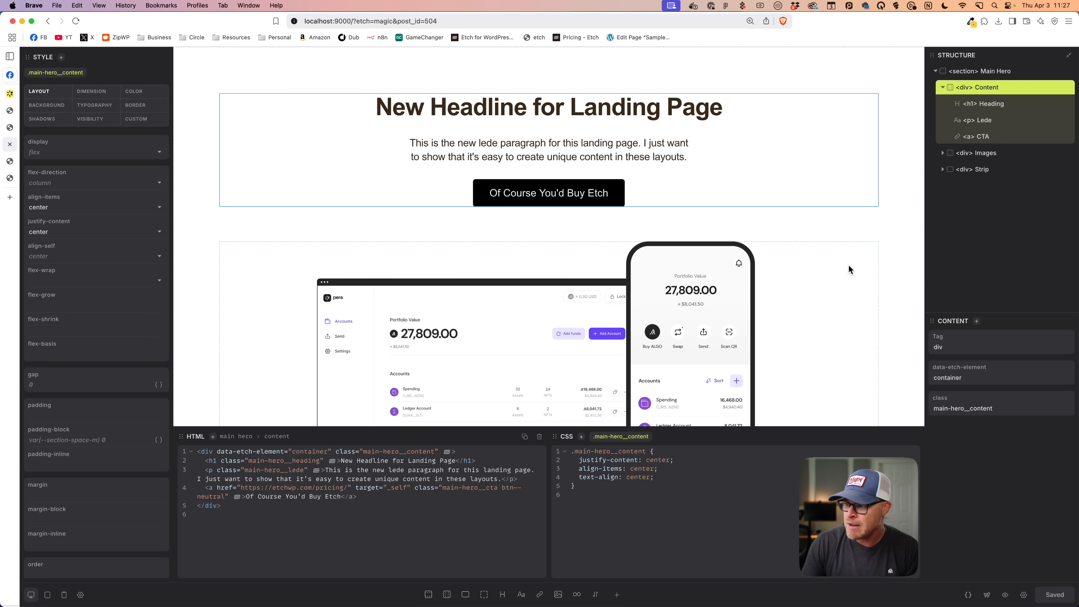